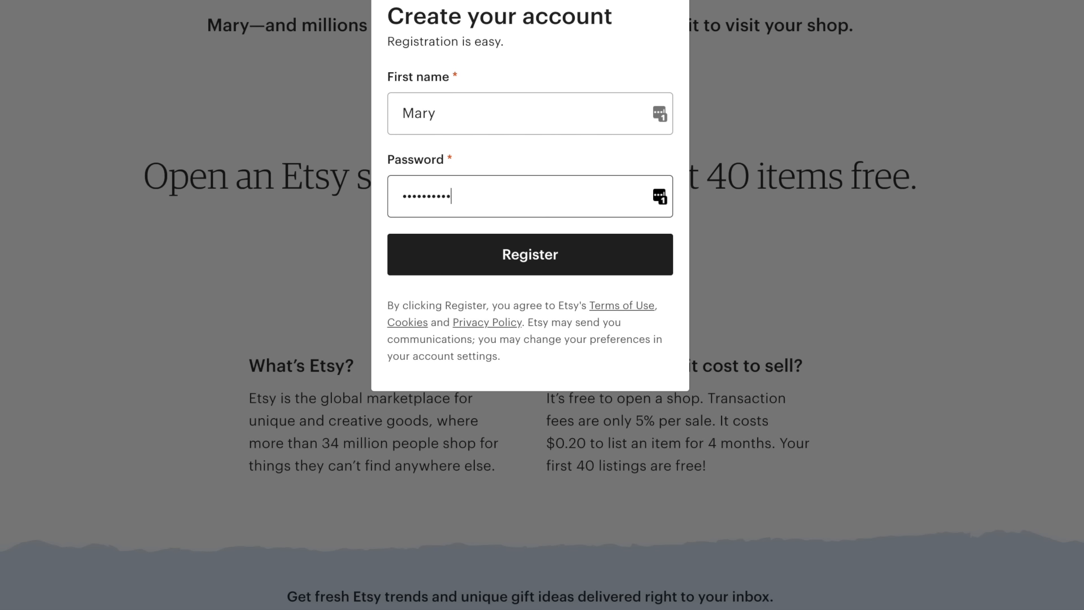
Step: Register the account and save the shop preferences with "I sell part-time but hope to sell full-time" selected
left_click(585, 259)
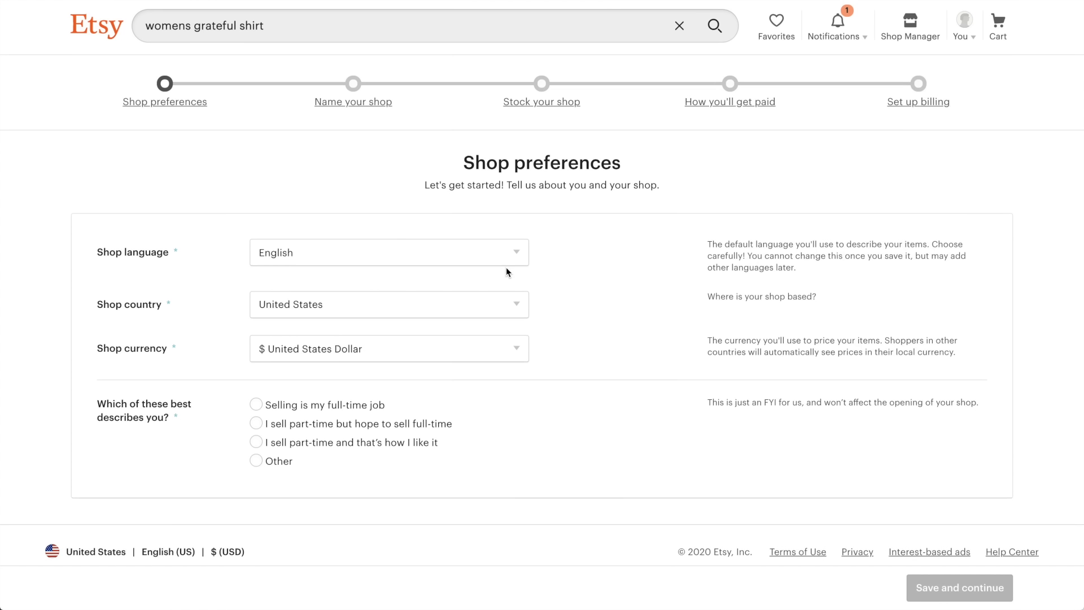
scroll(506, 268, "down", 1)
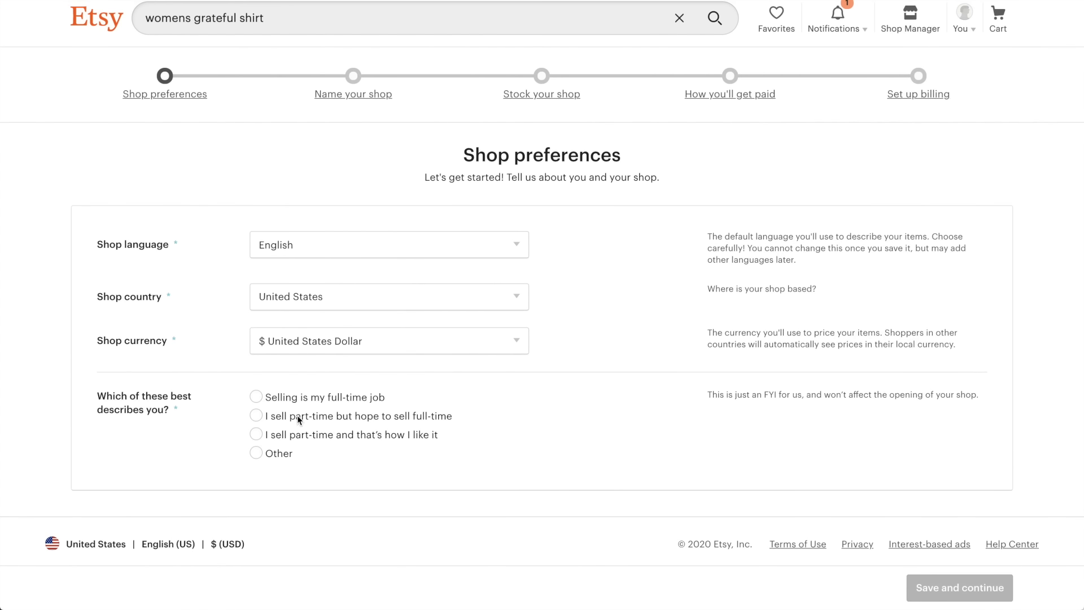
left_click(257, 418)
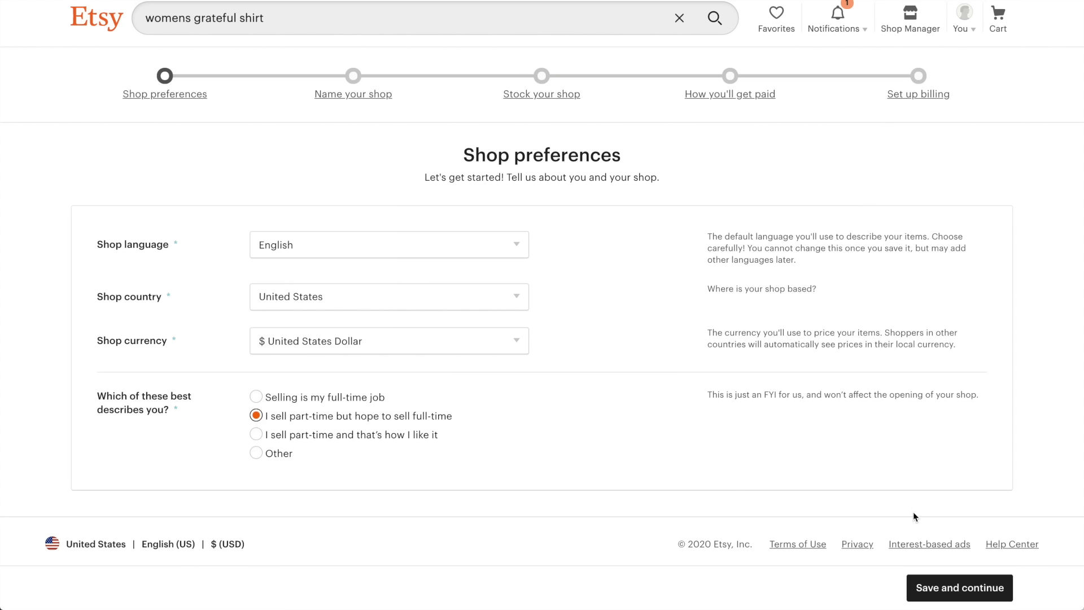
left_click(963, 589)
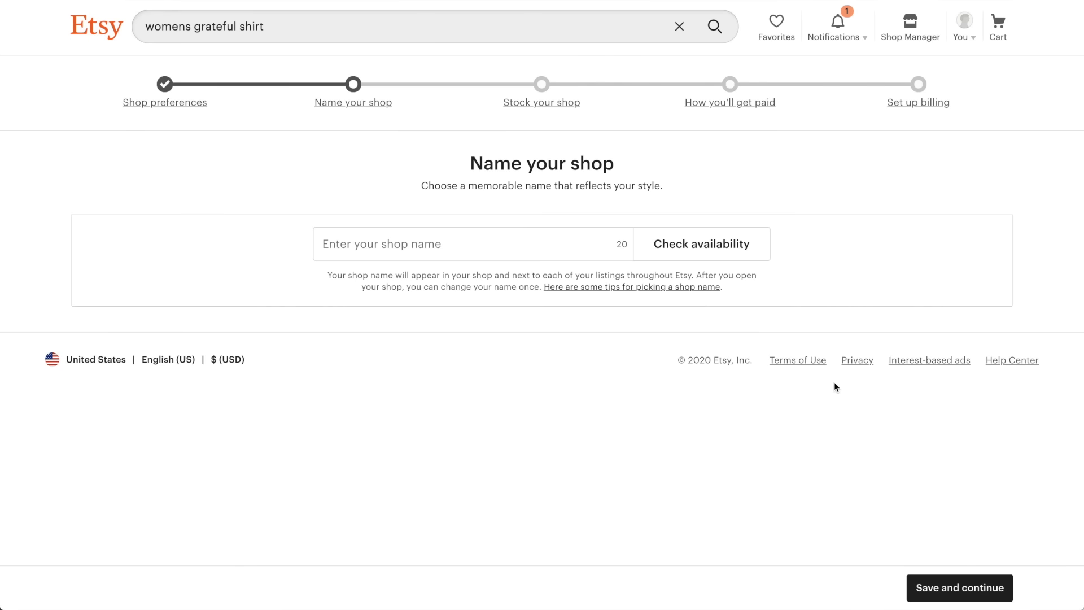
Step: Name the shop SunnySelfCare, check the name's availability, and continue to stocking the shop
left_click(567, 242)
type("Su")
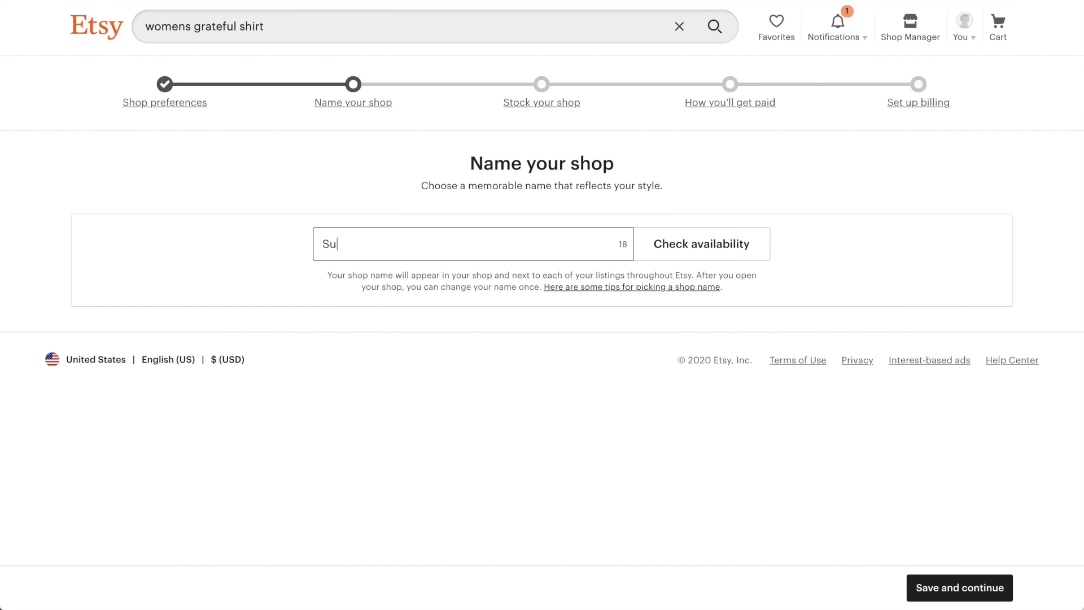
type("nnySelfCare")
left_click(751, 233)
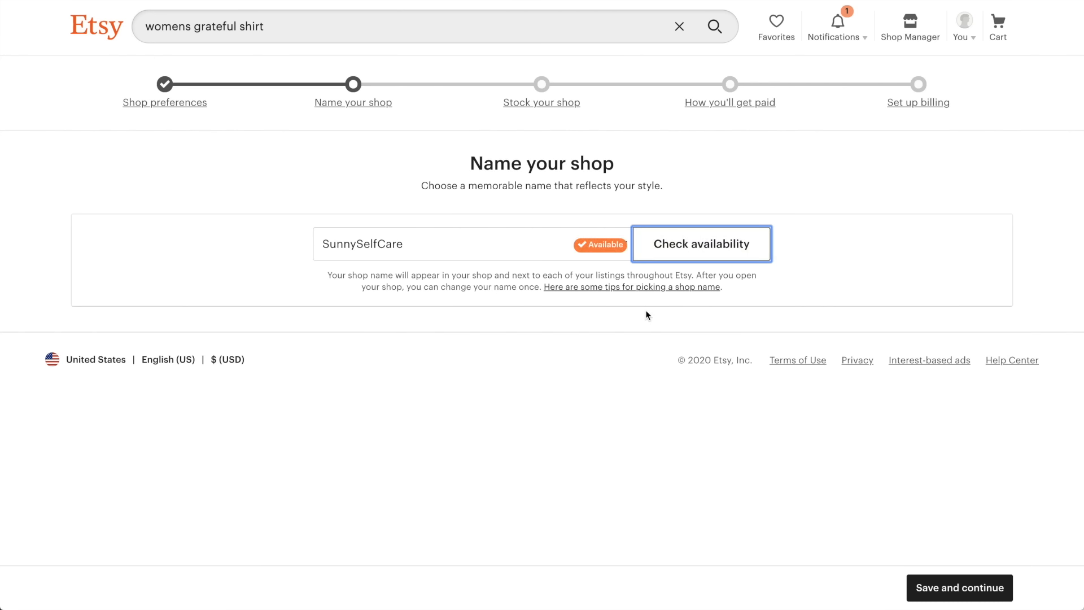
left_click(621, 287)
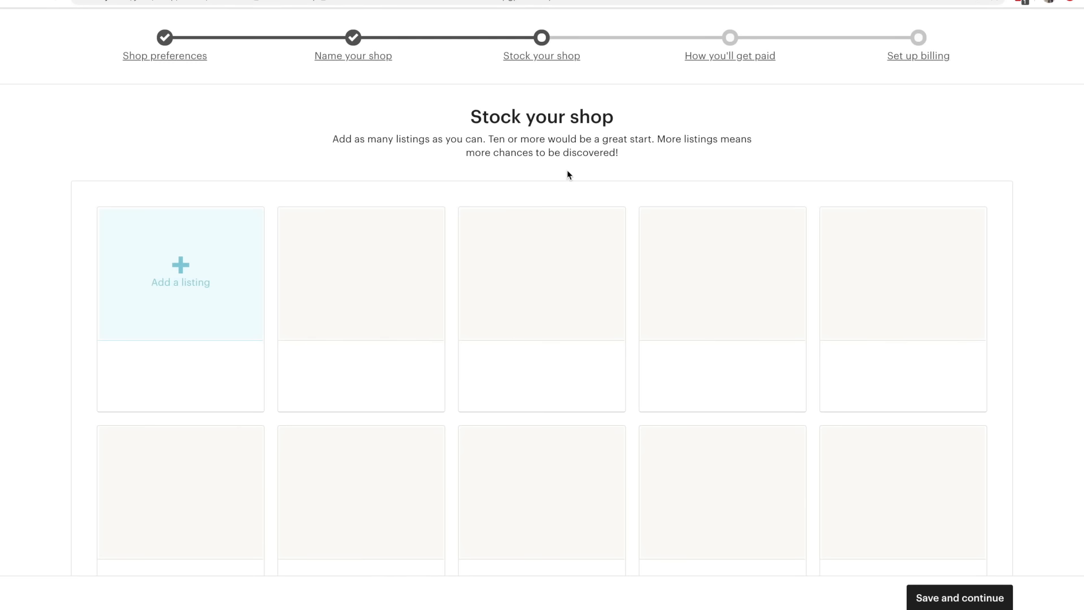
Step: Add a listing and upload Healthy Habit Tracker.png from the Downloads folder as its first photo, previewing the file first
scroll(593, 175, "down", 1)
scroll(177, 218, "down", 3)
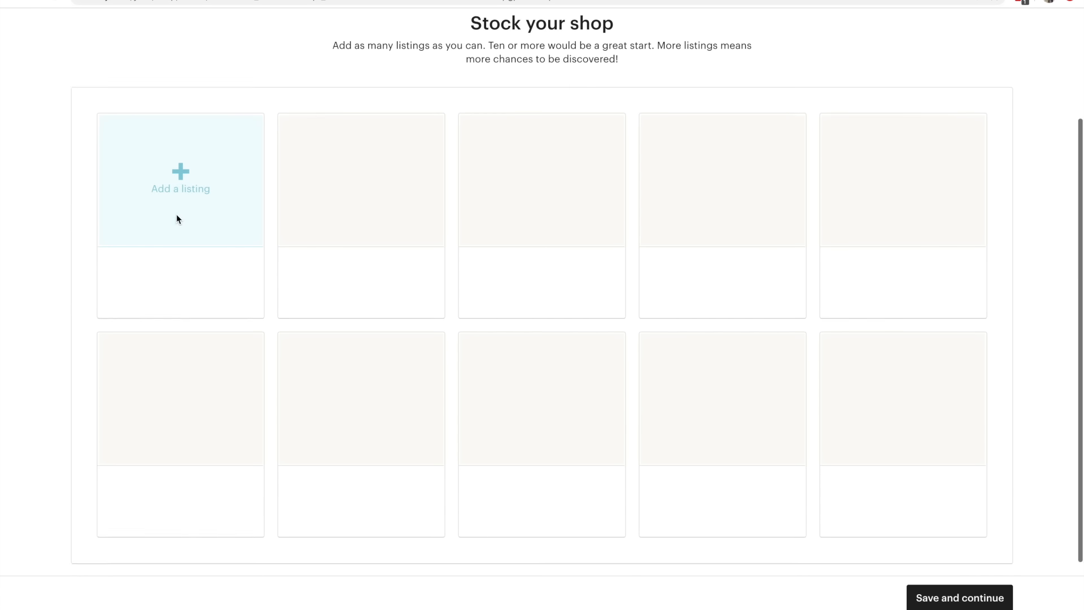
scroll(176, 218, "up", 1)
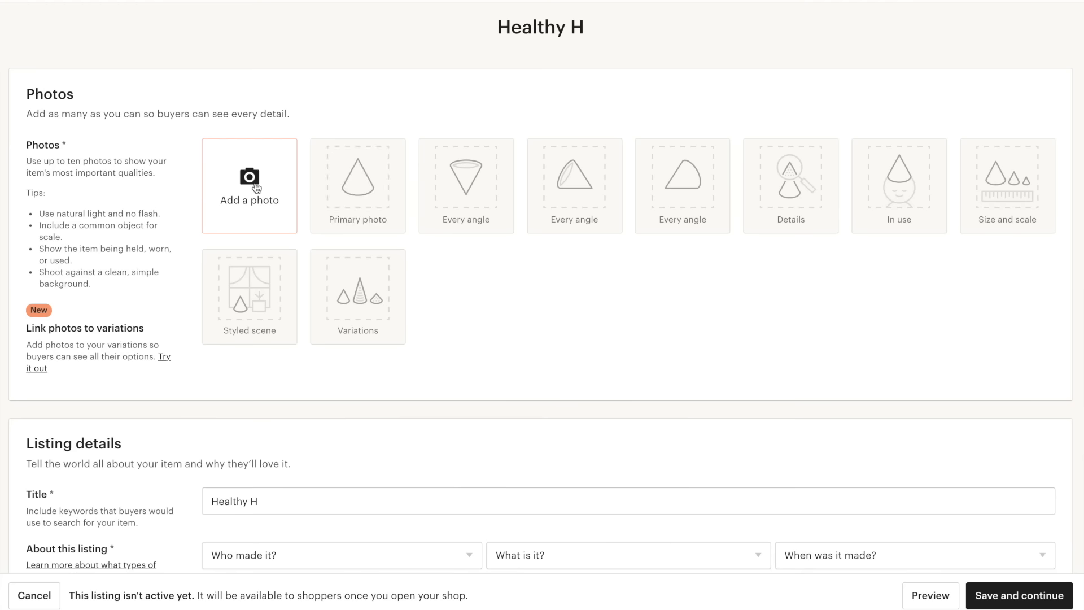
left_click(256, 188)
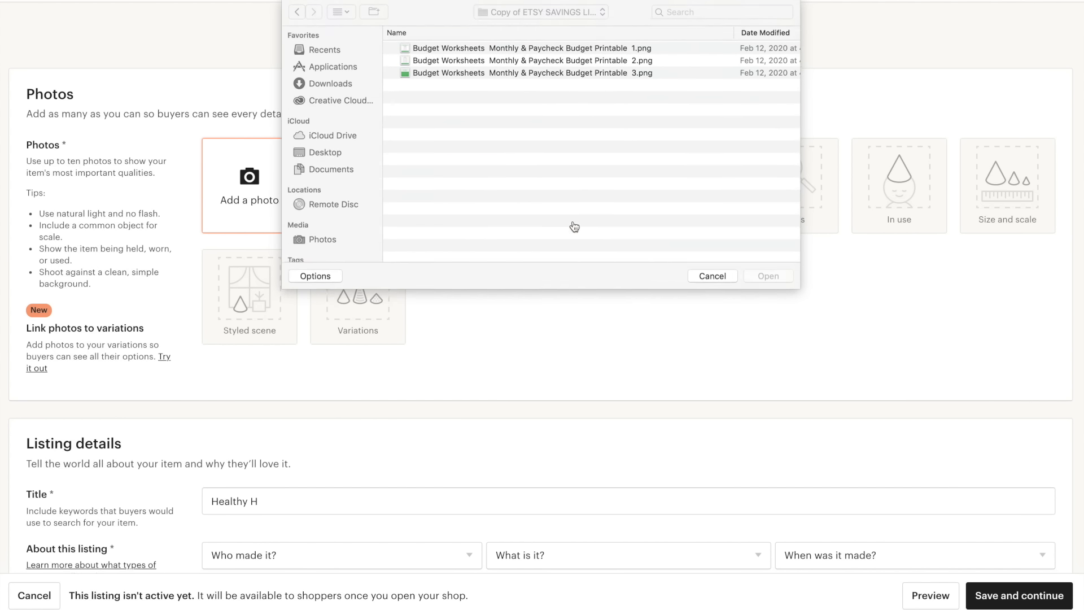
left_click(333, 91)
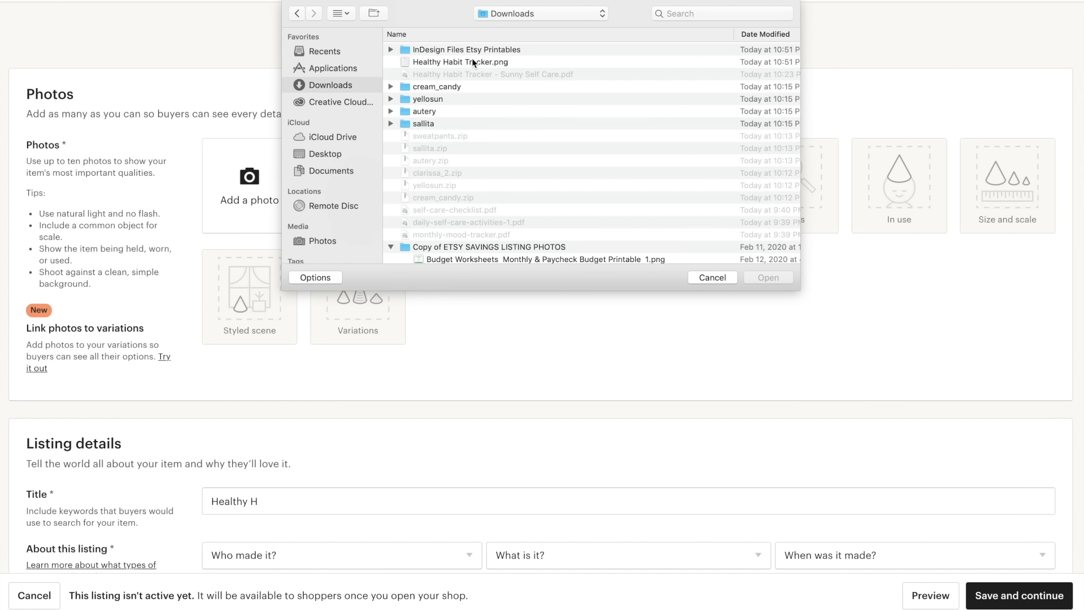
left_click(390, 49)
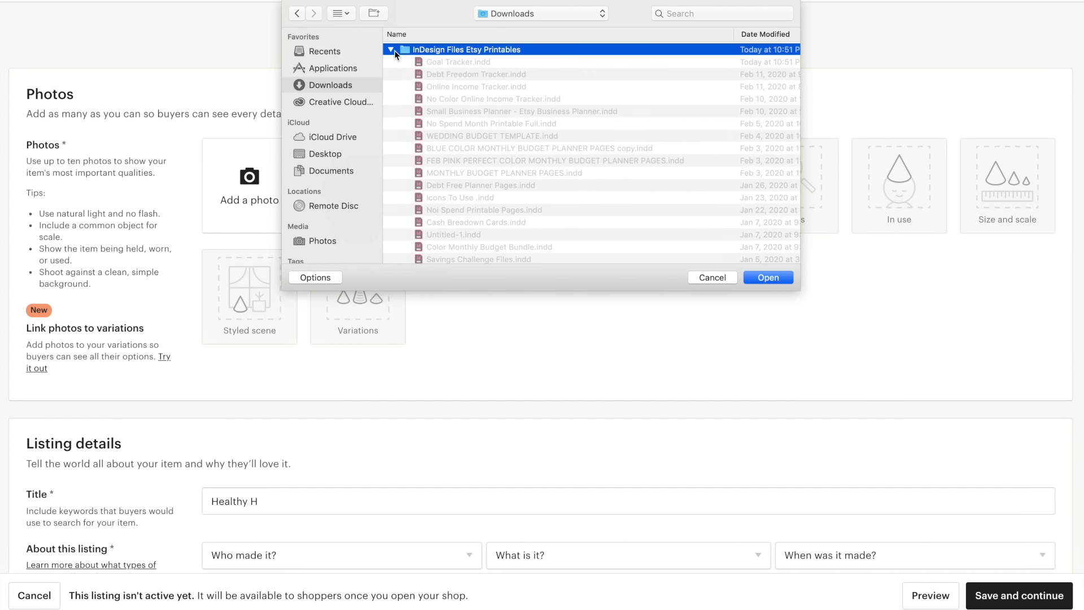
left_click(392, 50)
left_click(466, 62)
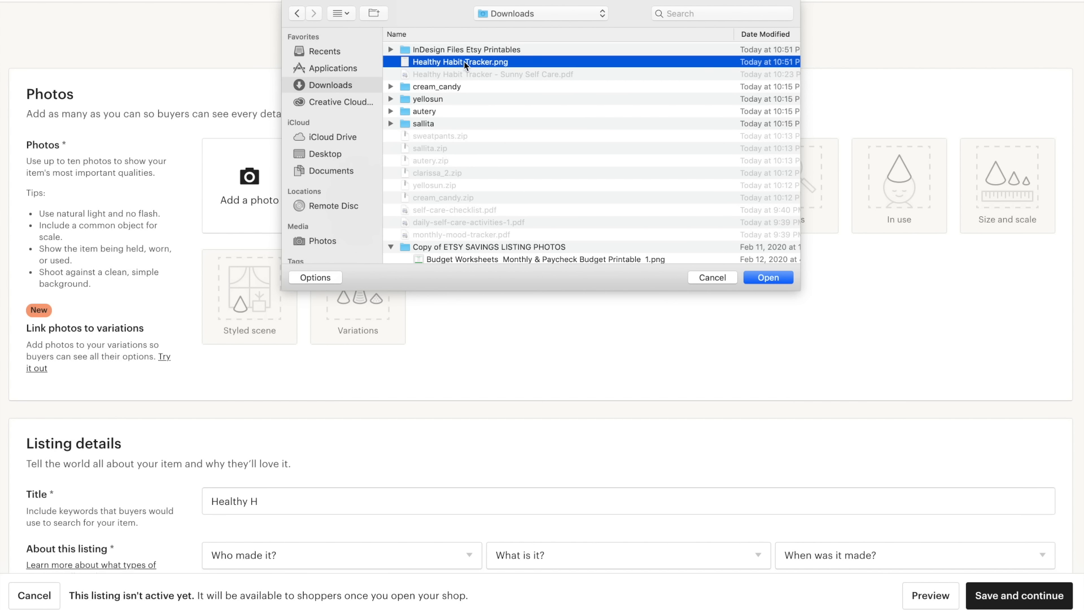
key("space")
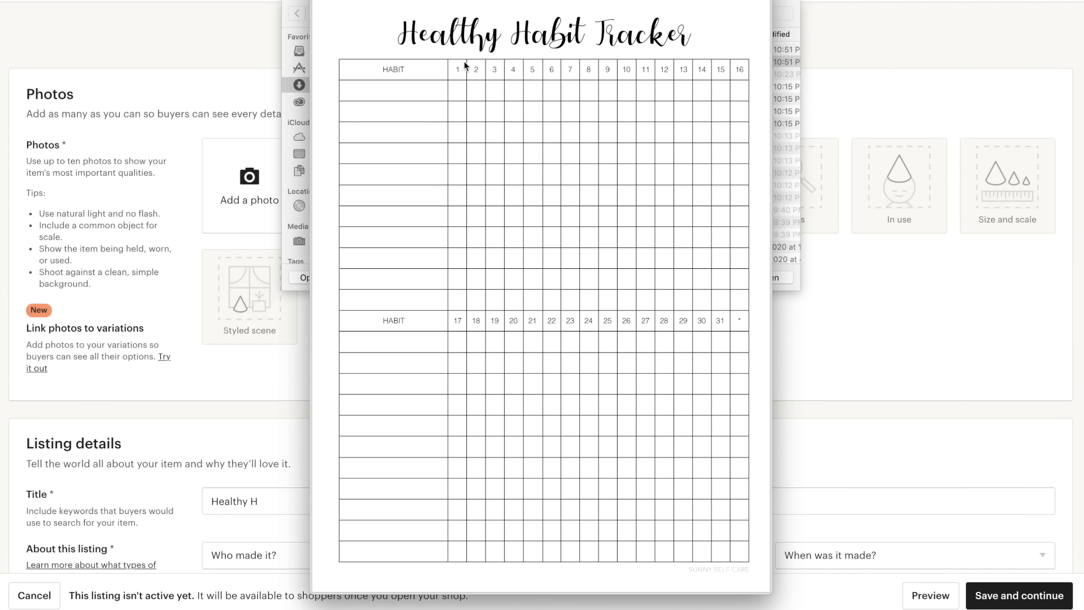
key("space")
key("Return")
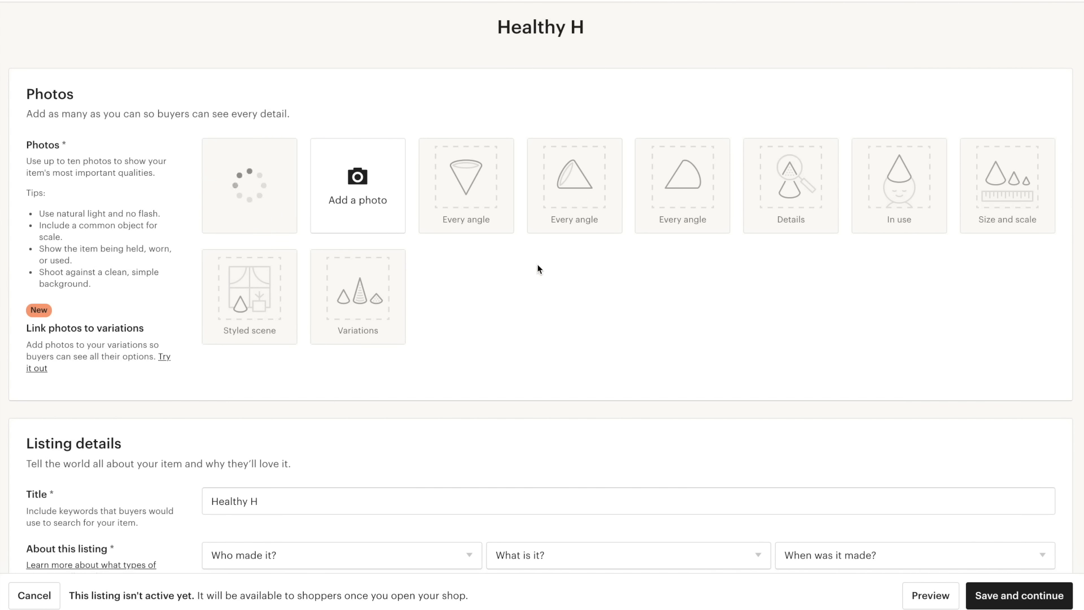
Step: Complete the listing title as "Healthy Habit Tracker | Track Your Habits"
scroll(538, 265, "up", 1)
scroll(537, 268, "down", 3)
left_click(331, 375)
type("abit Tracker | ")
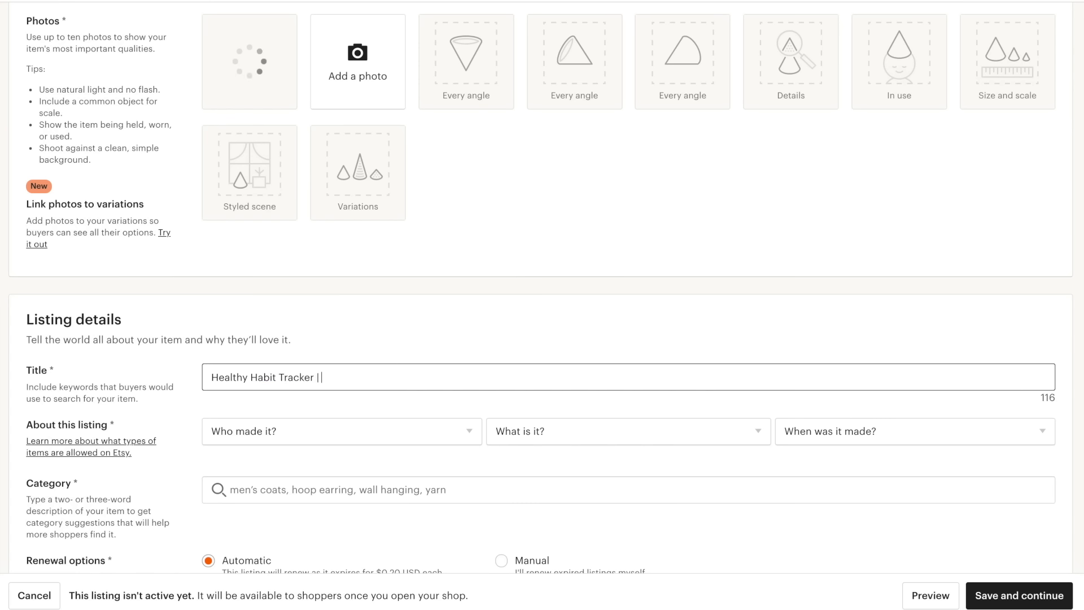
type("Track Your Habits ")
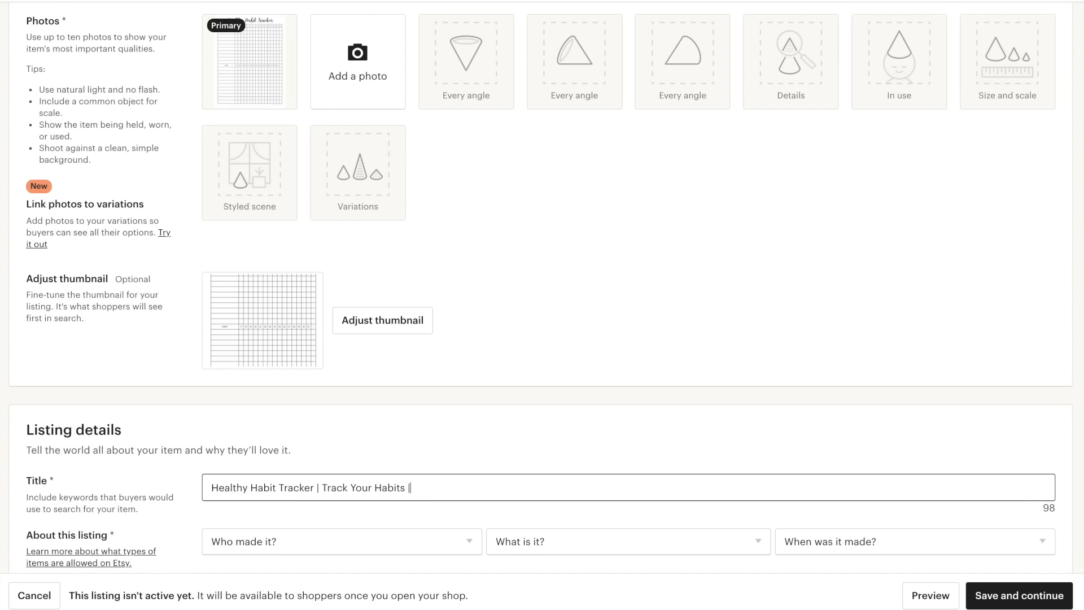
type("| ")
type("Habit")
key("BackSpace")
key("BackSpace")
key("BackSpace")
key("BackSpace")
key("BackSpace")
key("BackSpace")
key("BackSpace")
Step: Insert the word "Printable" after "Healthy Habit Tracker" in the listing title
type("P ")
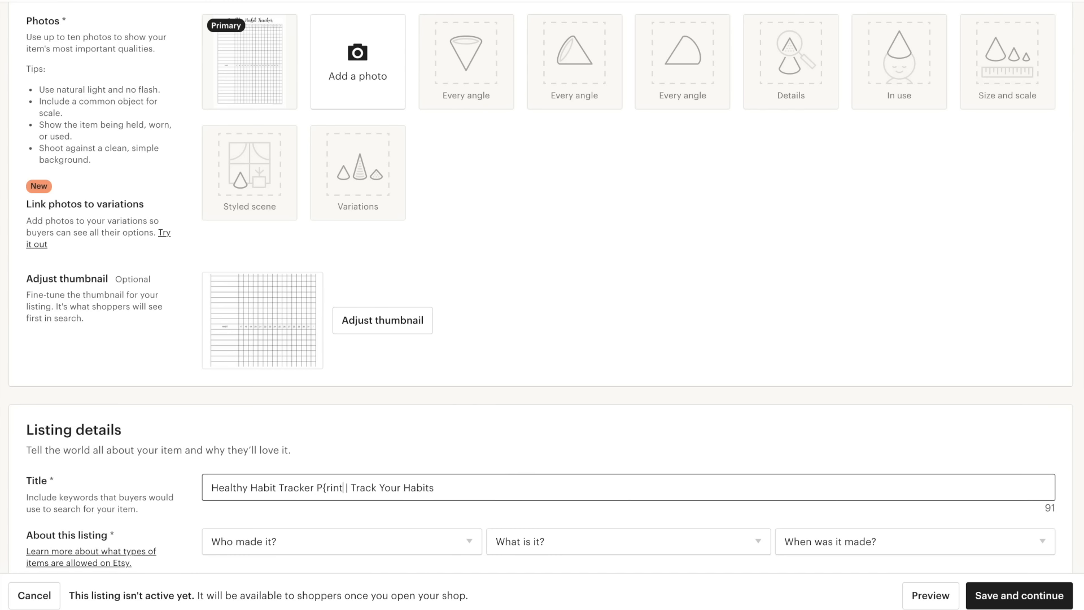
type("rintable")
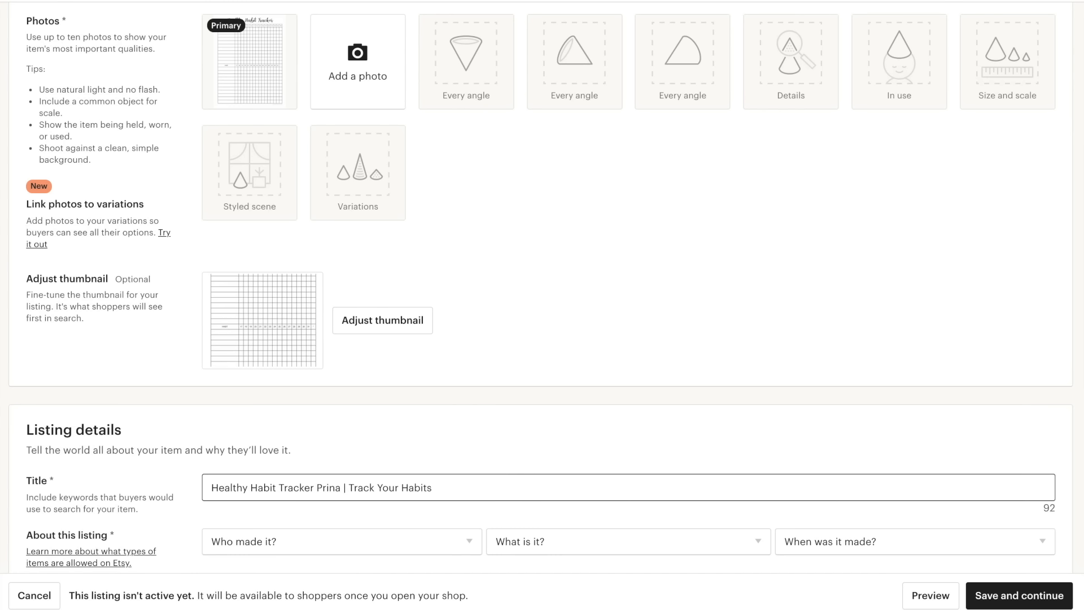
Step: Adjust the listing thumbnail so its crop includes the Healthy Habit Tracker heading, and save it
scroll(457, 341, "down", 5)
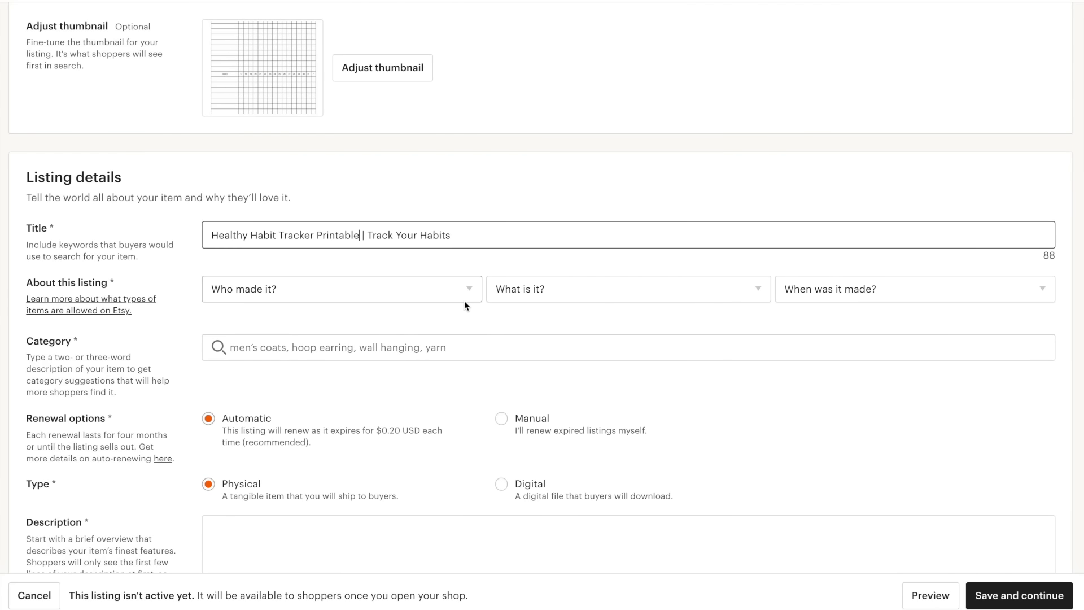
scroll(464, 300, "down", 1)
scroll(464, 300, "up", 4)
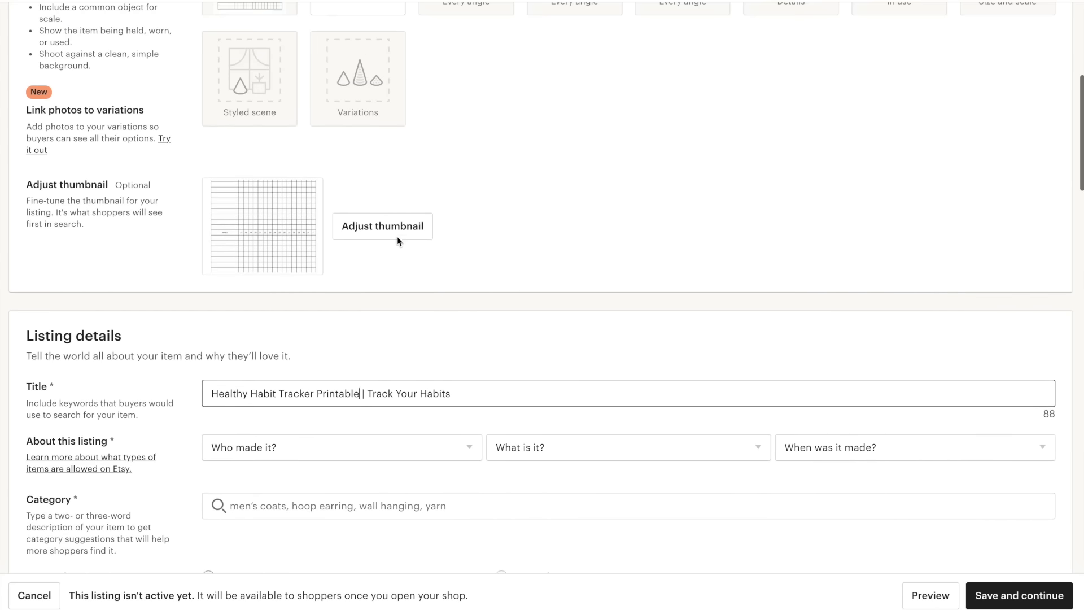
left_click(374, 225)
left_click_drag(520, 234, 520, 265)
left_click(700, 427)
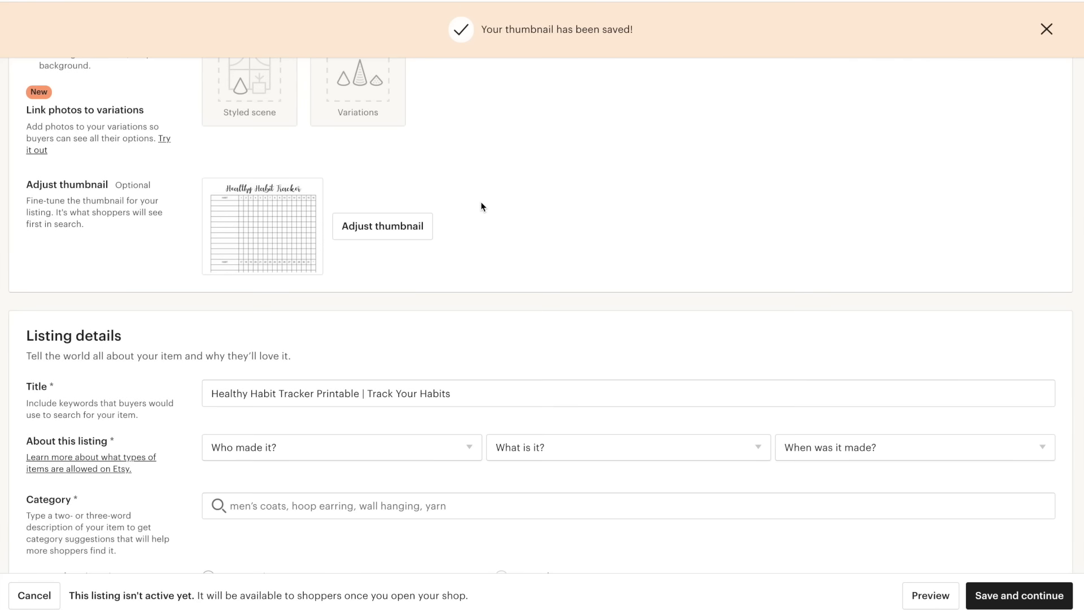
Step: Describe the listing as made by "I did", "A finished product", made in 2020 - 2020
scroll(480, 204, "down", 7)
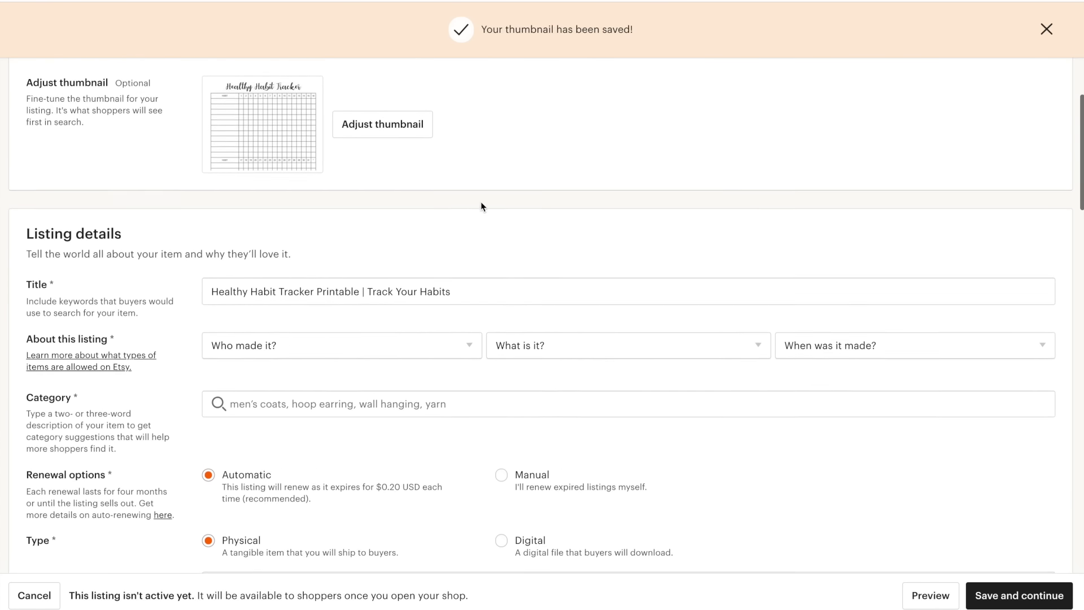
left_click(473, 228)
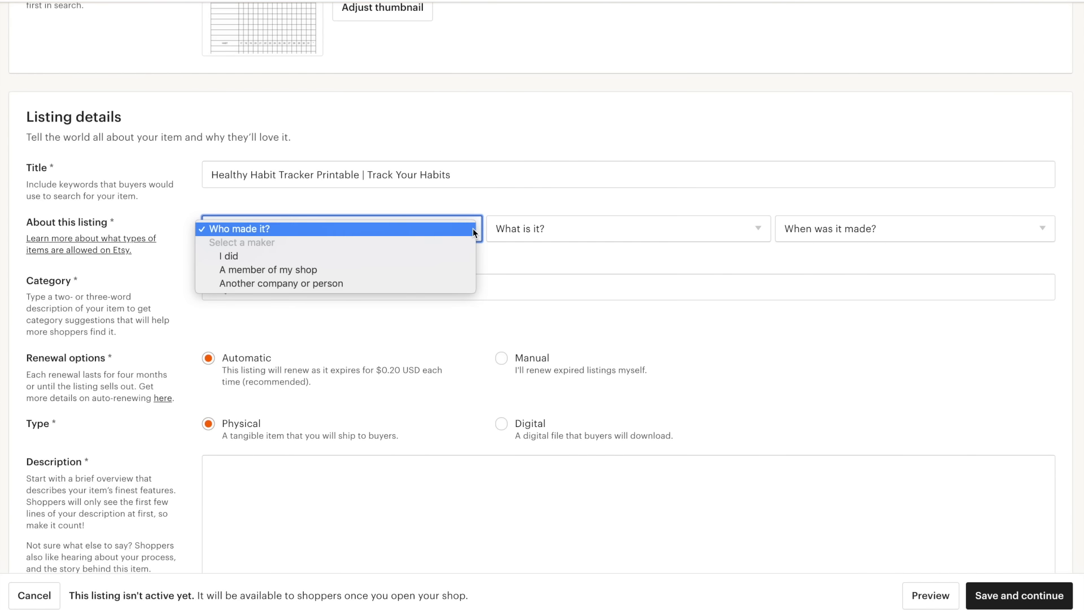
left_click(452, 259)
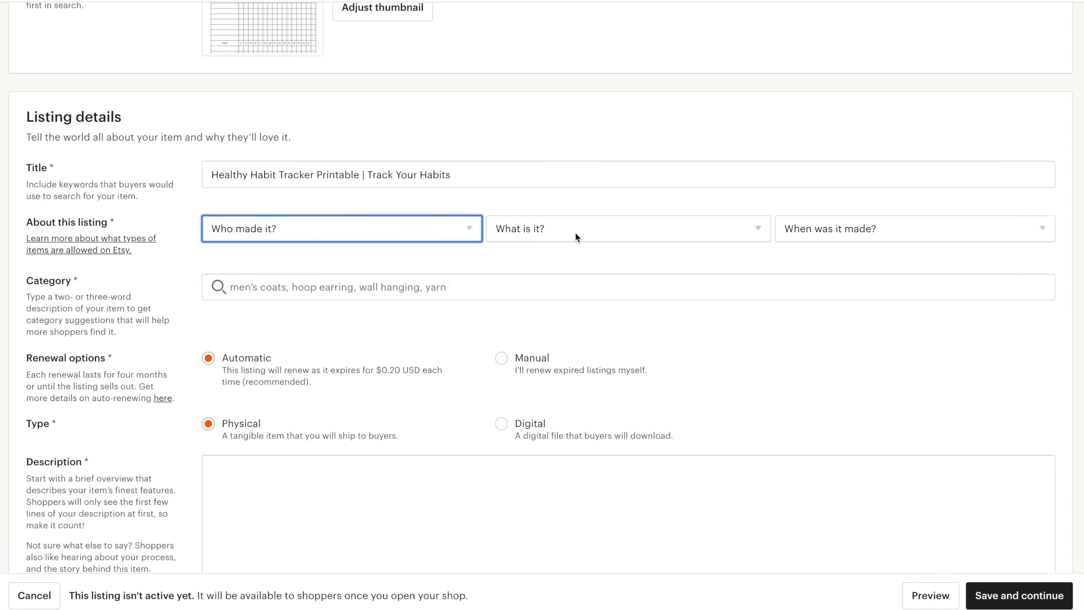
left_click(581, 227)
left_click(584, 259)
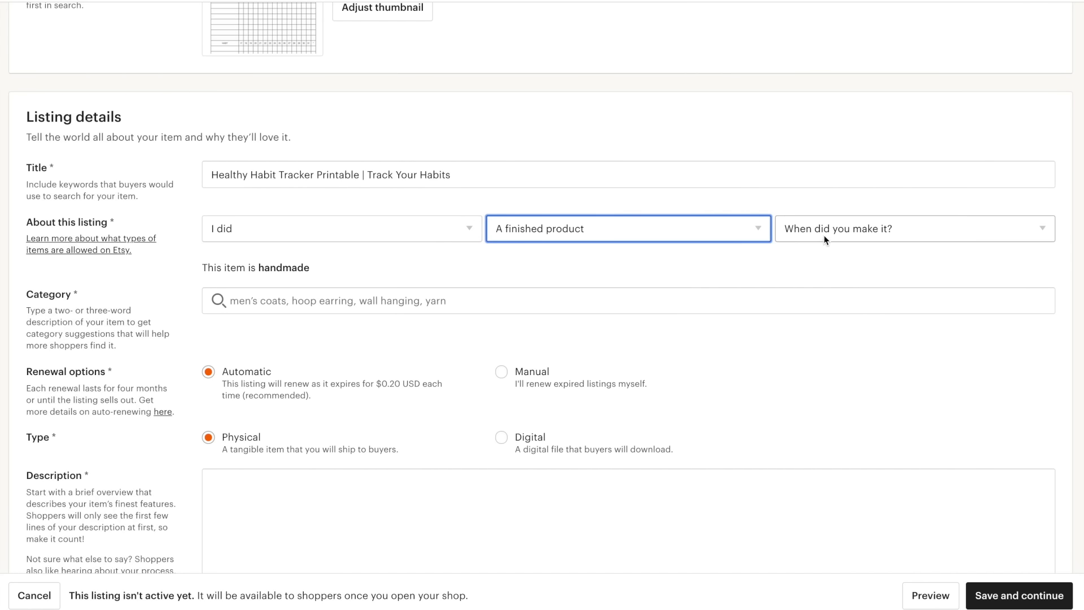
left_click(825, 231)
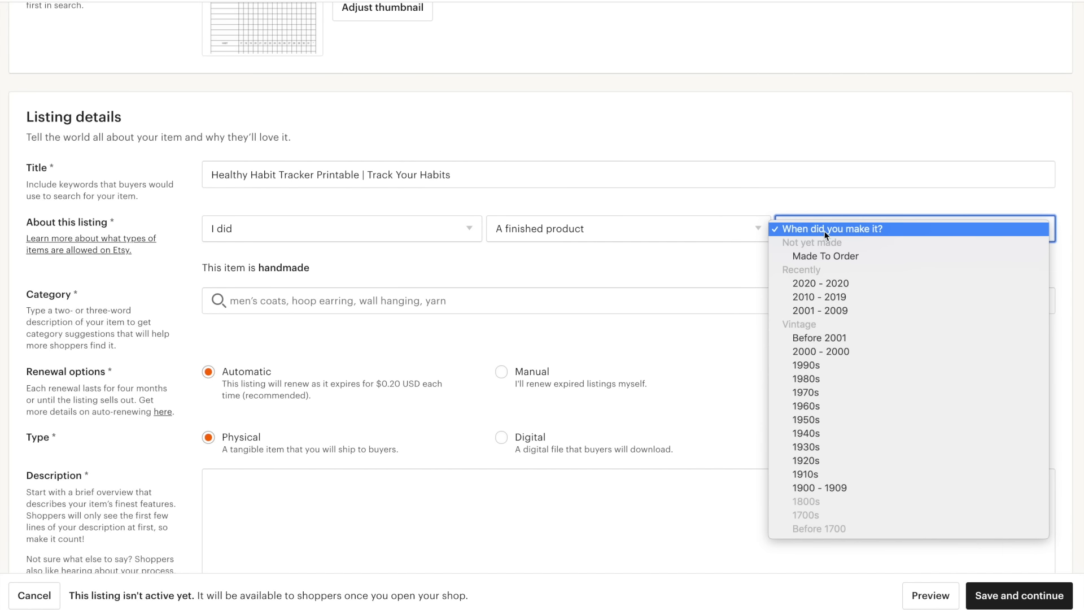
left_click(835, 283)
Step: Try the category searches "art" and "printable", and set the listing's category to Calendars & Planners under Paper & Party Supplies
scroll(836, 285, "down", 2)
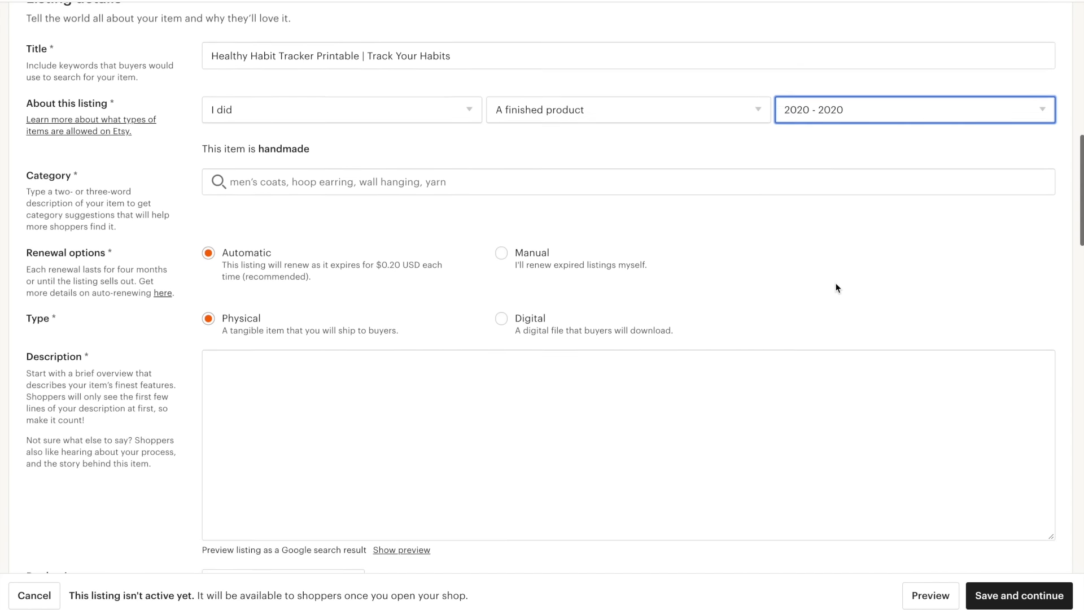
scroll(836, 288, "down", 1)
scroll(532, 305, "down", 2)
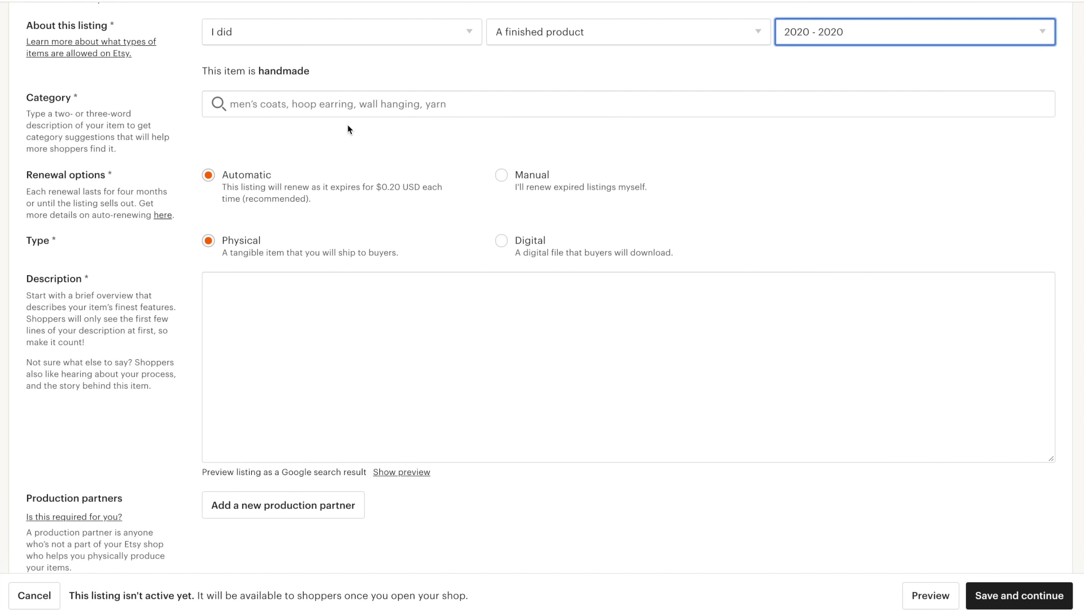
left_click(335, 103)
left_click(288, 136)
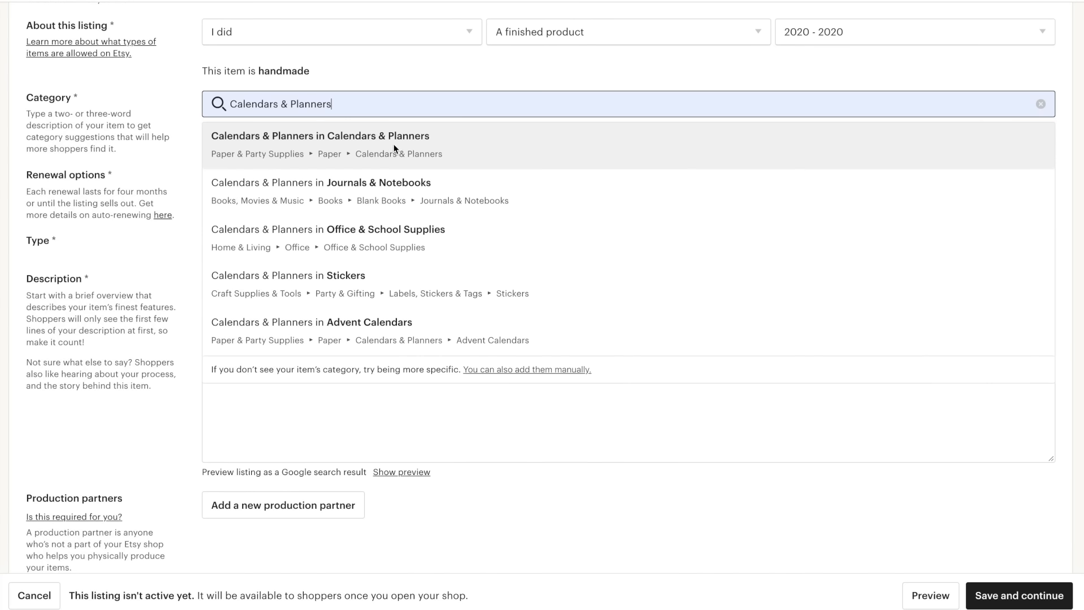
triple_click(372, 107)
type("art")
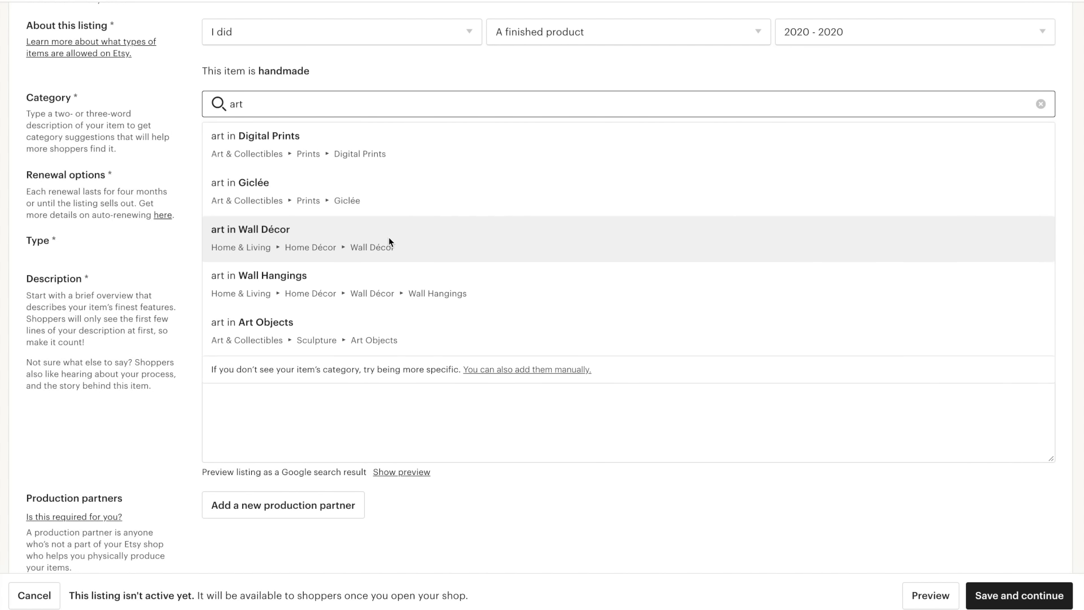
left_click_drag(281, 105, 187, 104)
type("printable")
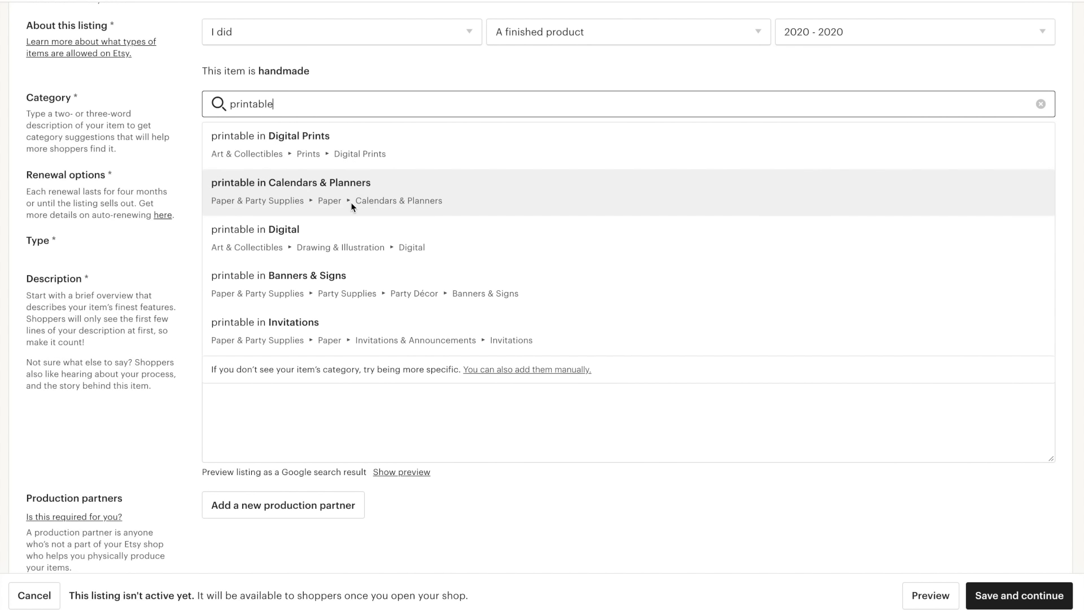
left_click(352, 204)
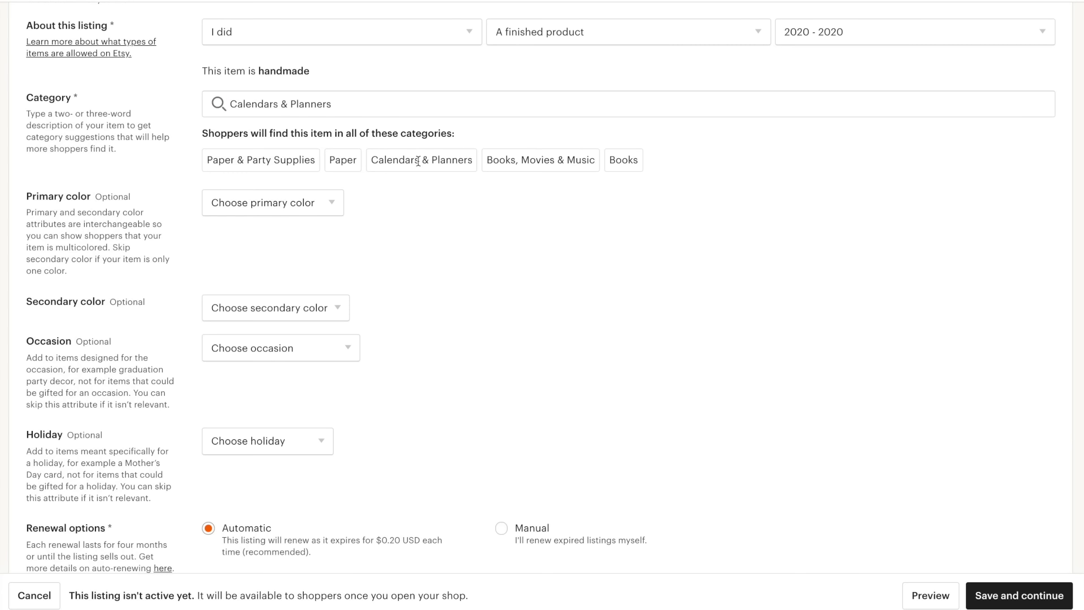
Step: Review the categories shoppers will find the item in, and set the primary color to White
left_click_drag(205, 146, 739, 174)
left_click(598, 177)
left_click(327, 202)
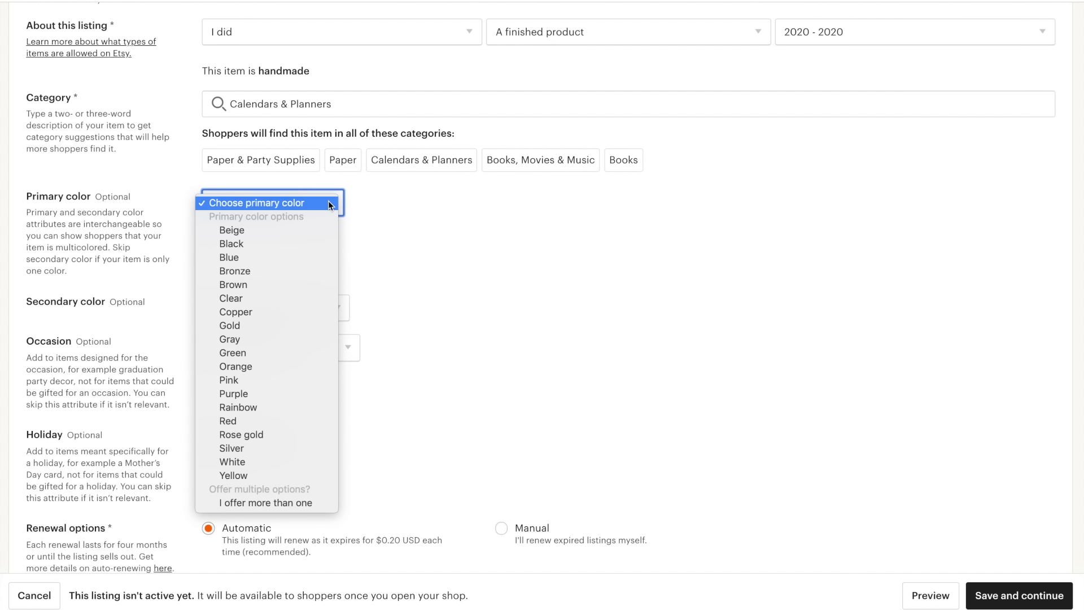
left_click(281, 465)
scroll(129, 365, "down", 4)
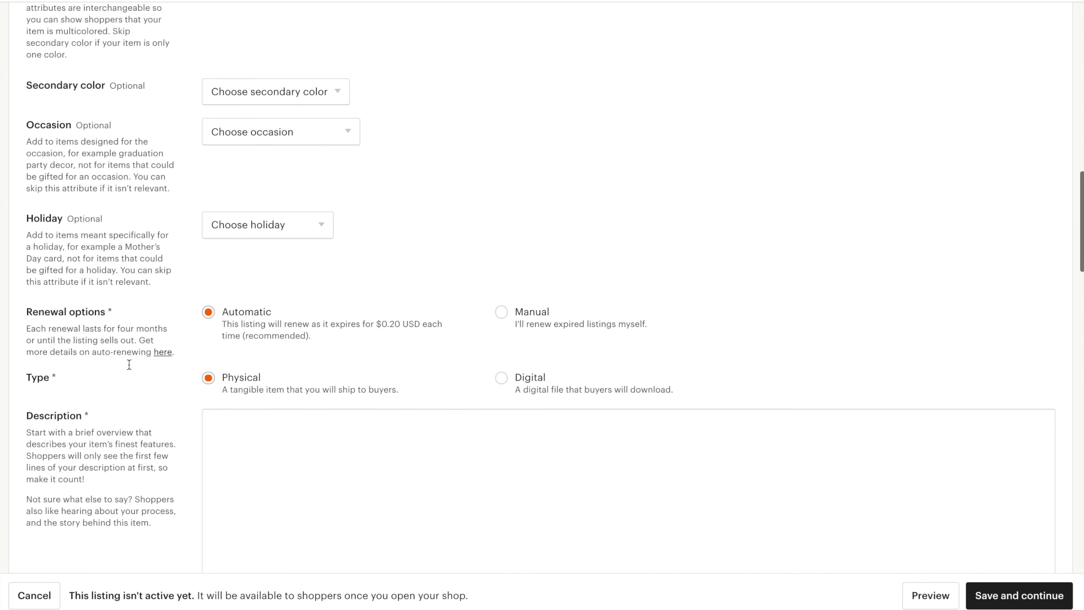
Step: Look through the available occasion and holiday options, leaving both attributes unselected
left_click(337, 131)
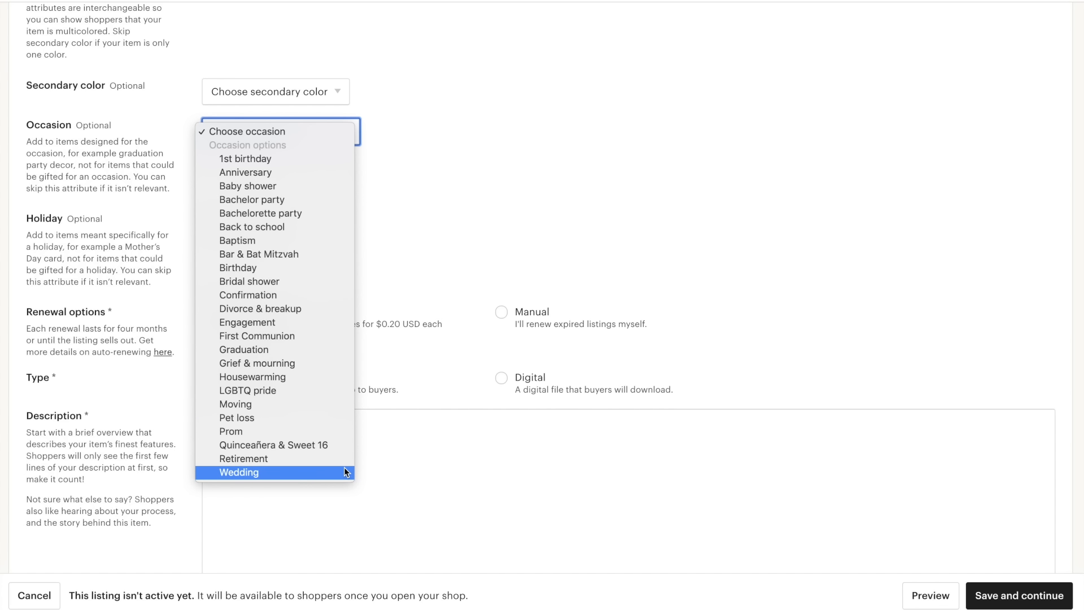
left_click(404, 170)
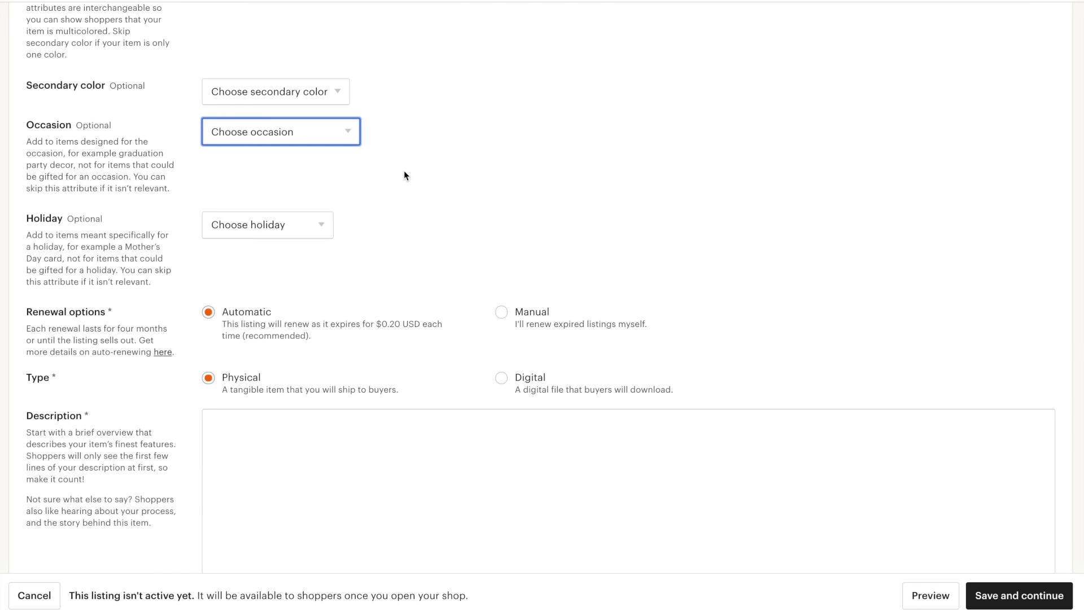
left_click(324, 231)
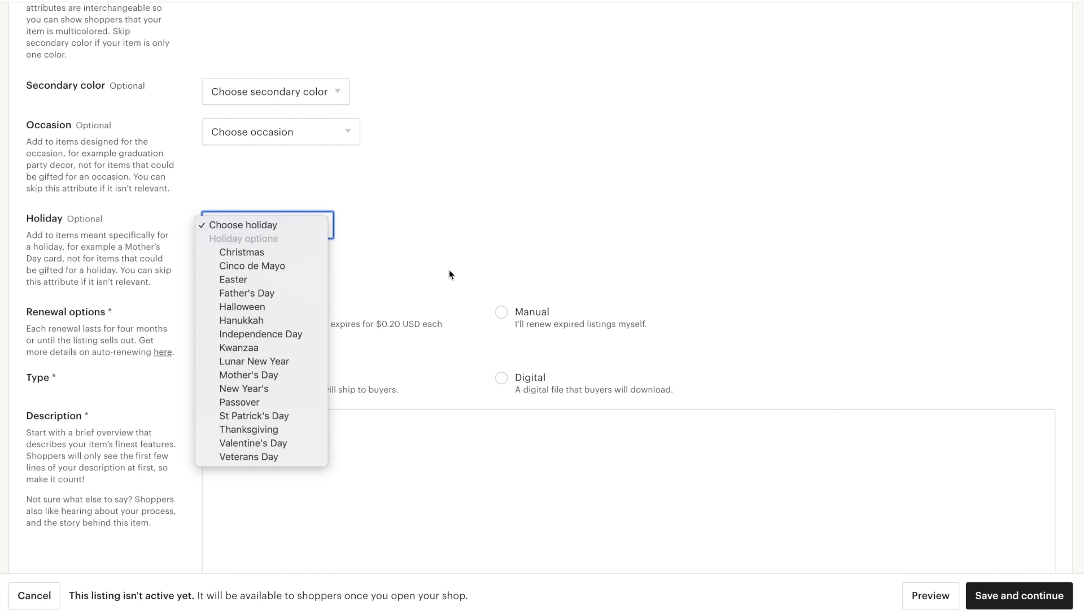
left_click(453, 248)
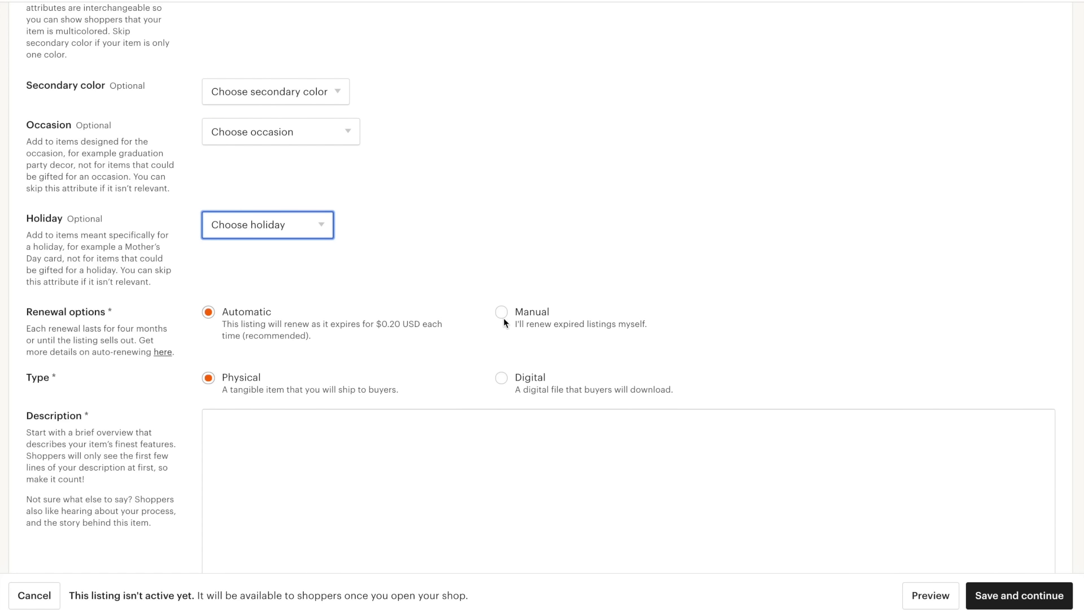
Step: Choose Automatic as the listing's renewal option and set its type to Digital
left_click(545, 314)
left_click(236, 313)
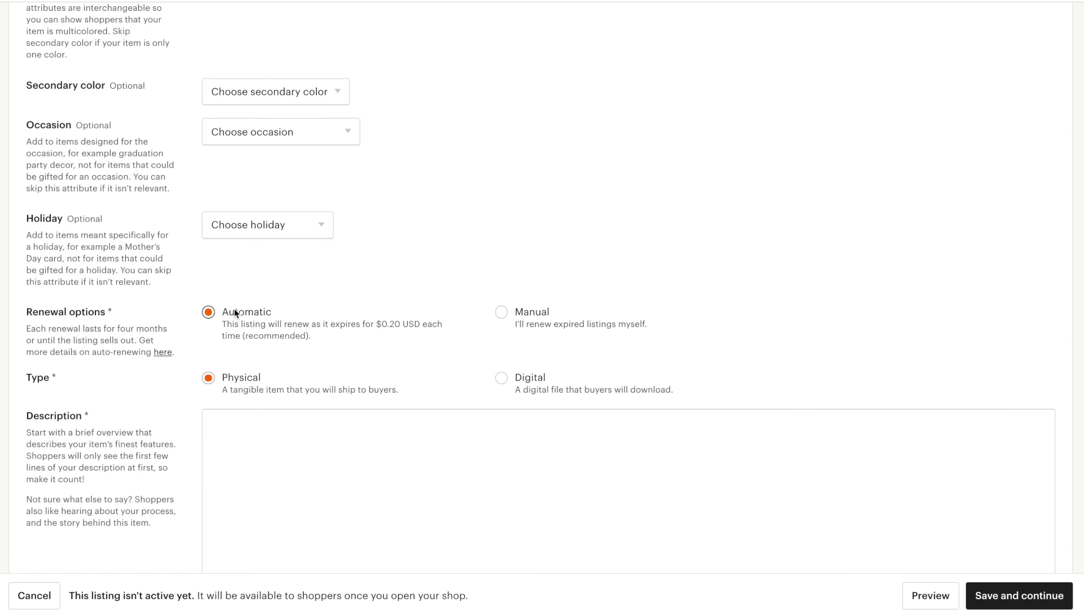
left_click(526, 383)
Step: Begin the description with "With this habit tracker you can track all your habits! Improve your life by tracking healthy habits each month until they become second nature."
scroll(526, 381, "down", 4)
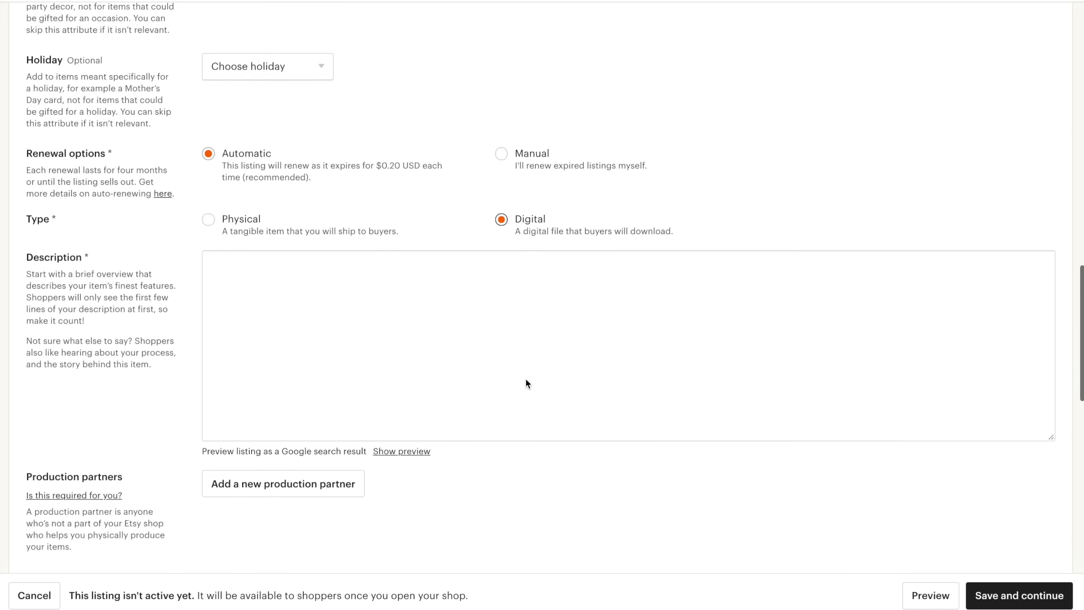
left_click(324, 252)
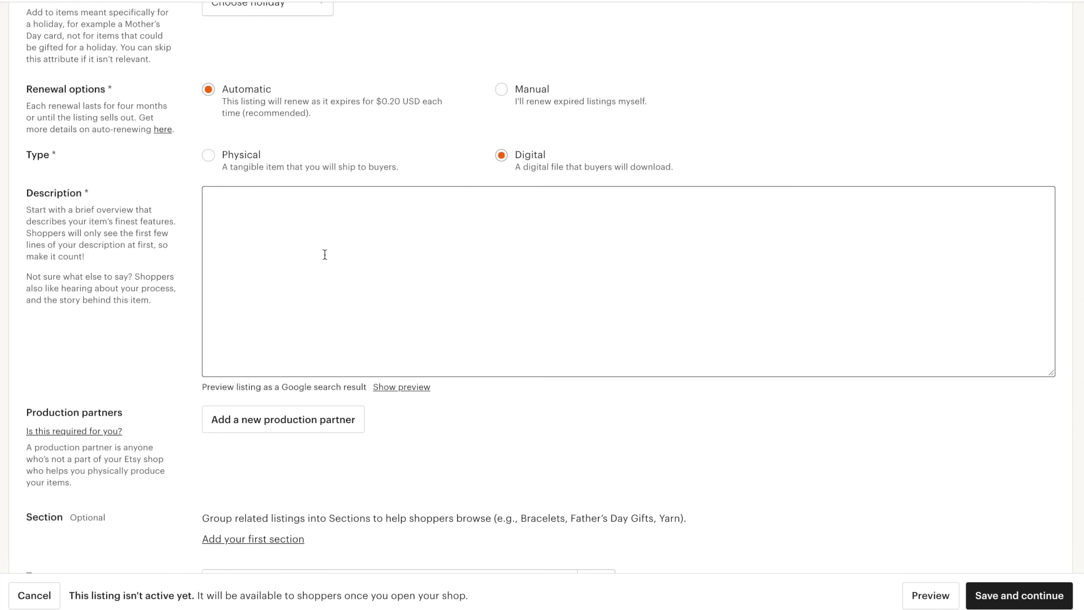
type("With this habit traceker ")
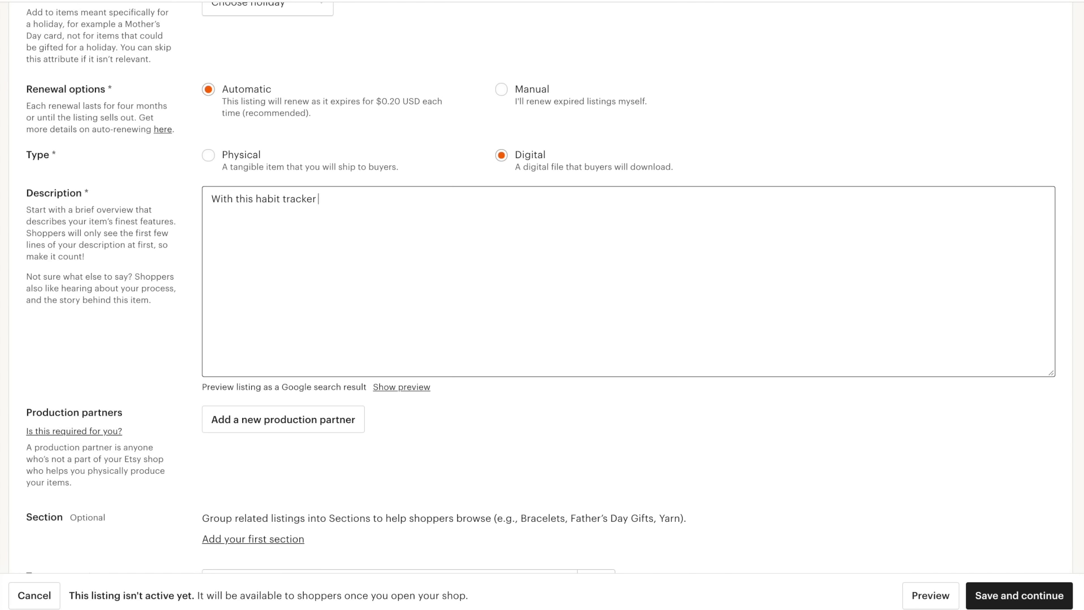
type("you can track all your habits!")
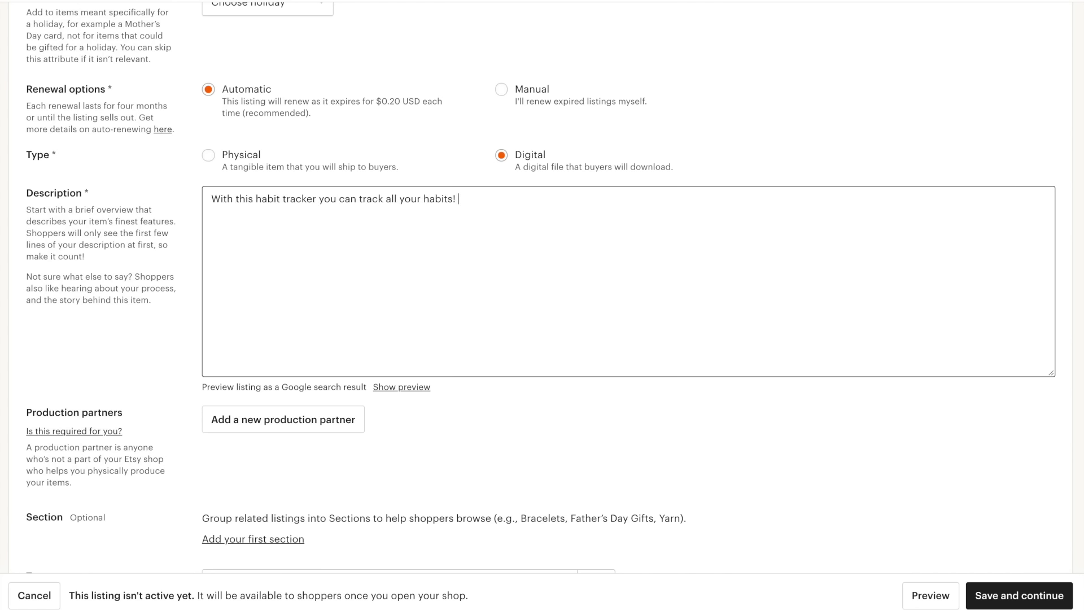
type(" G")
key("BackSpace")
type("Improve your life by tracking healthy habits each month until they become second nature.")
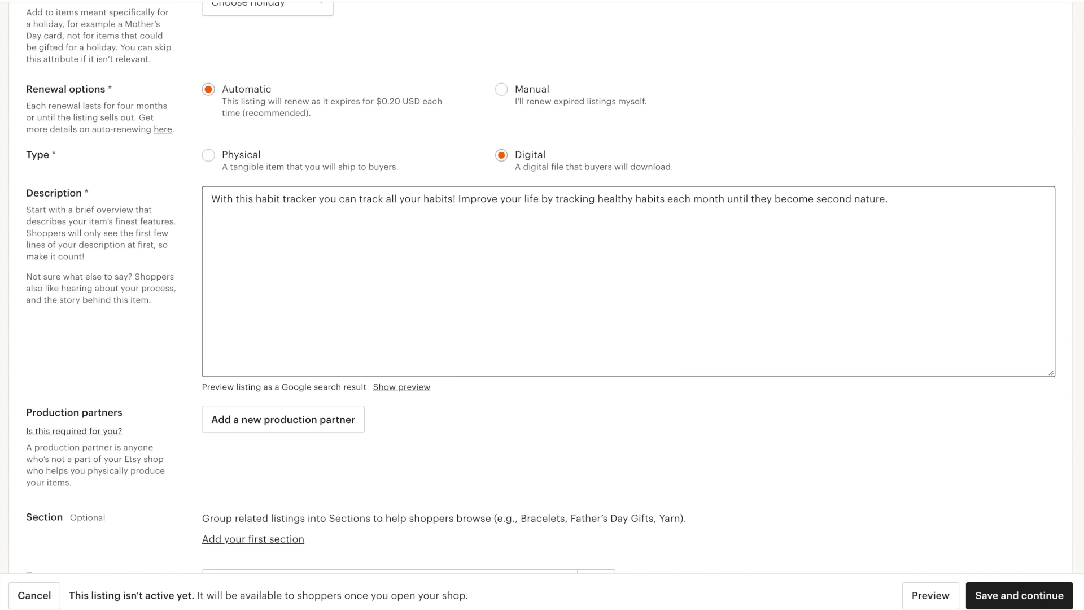
Step: Add a second description paragraph: "This is a digital product. You will download and print at home. The design is for 8.5 x 11 letter size."
type("This is a difgit")
type("l product. Y")
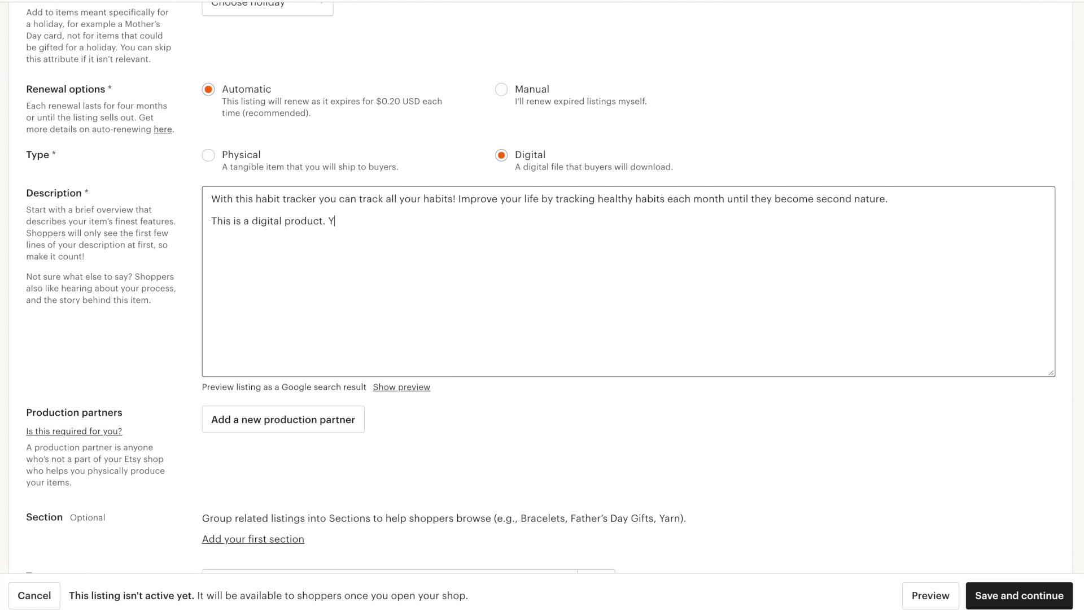
type("ou will download and print at home. There is")
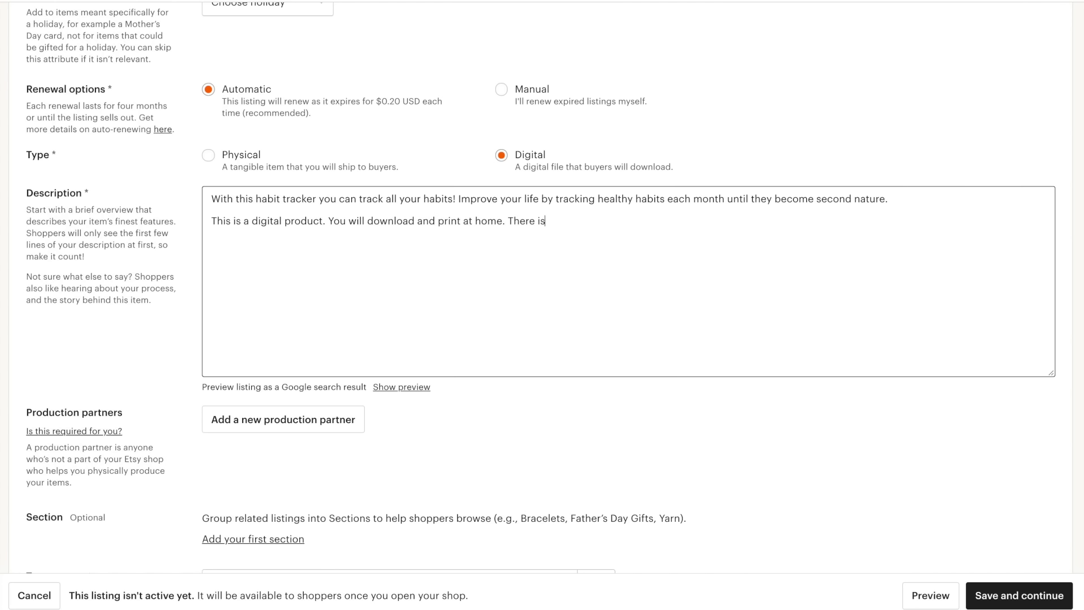
key("BackSpace")
key("BackSpace")
key("BackSpace")
key("BackSpace")
key("BackSpace")
type(" design is for 8.5 x 11 letter size.")
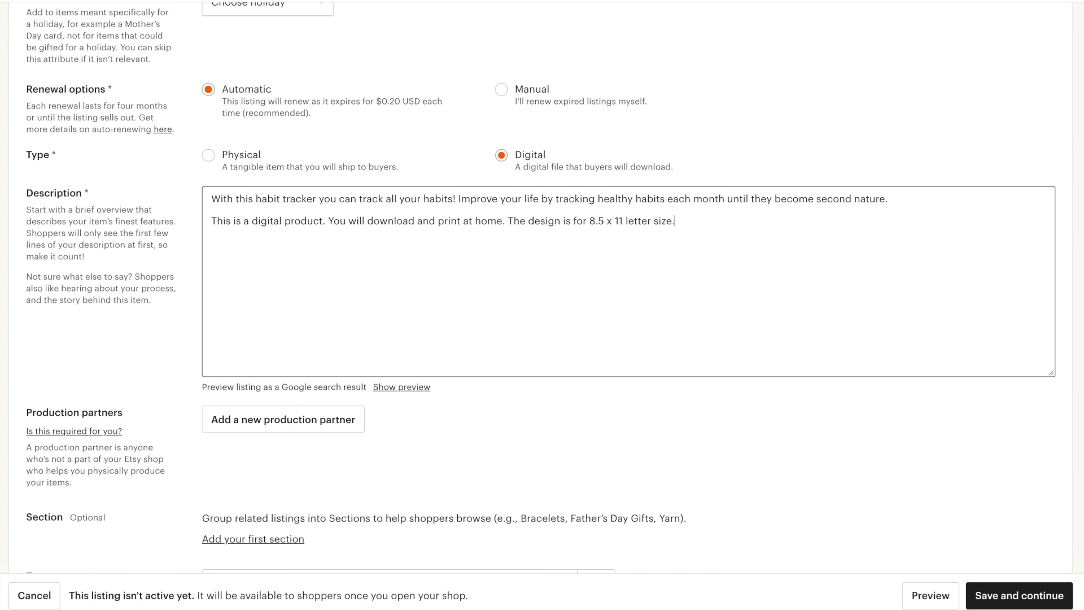
scroll(540, 288, "down", 6)
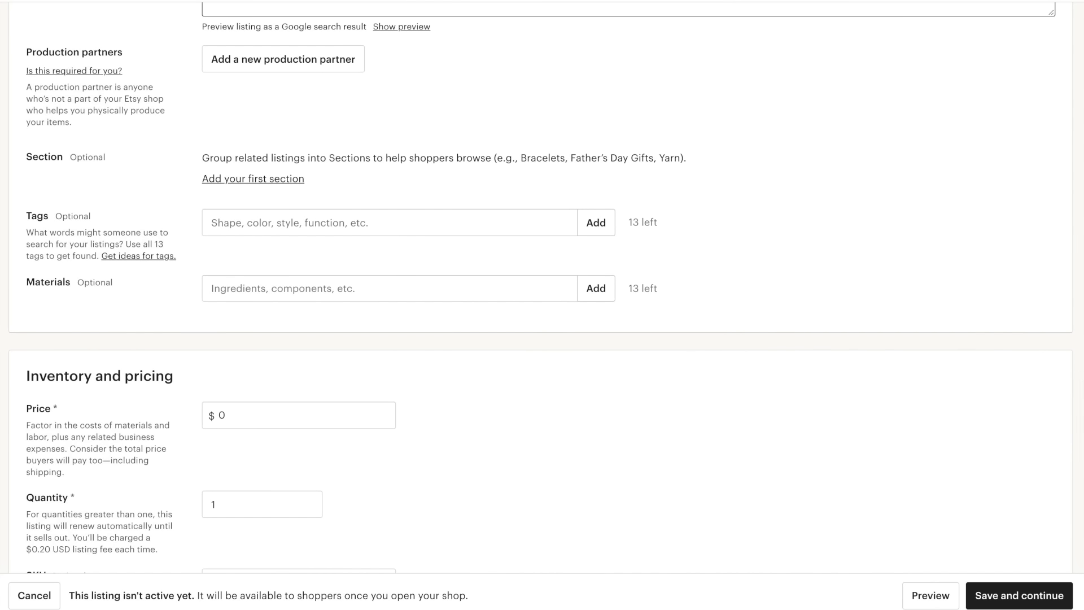
scroll(273, 276, "down", 2)
double_click(272, 277)
scroll(272, 277, "up", 1)
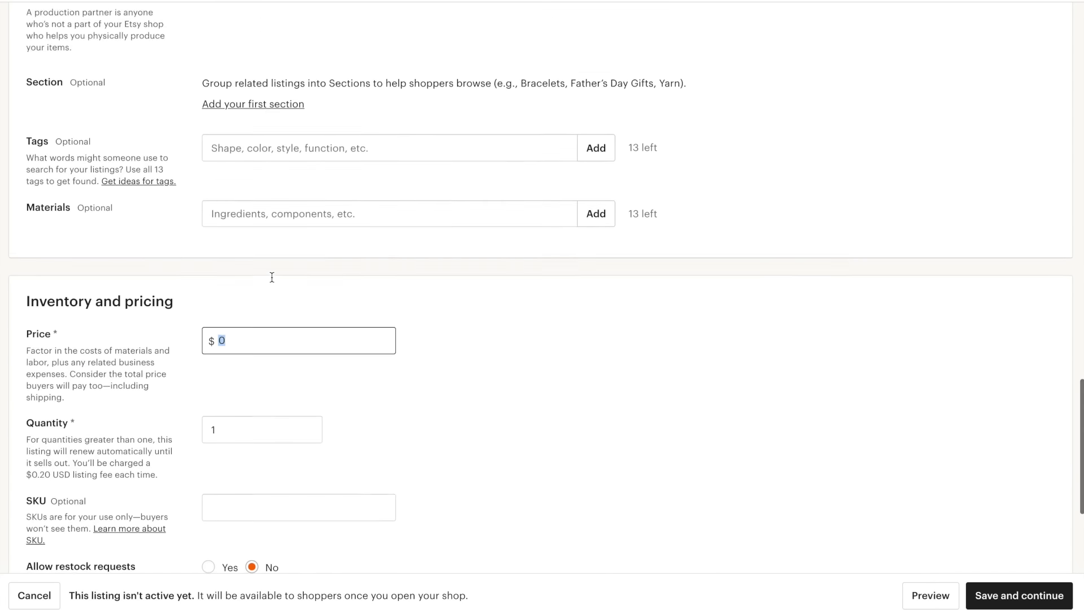
scroll(272, 278, "up", 4)
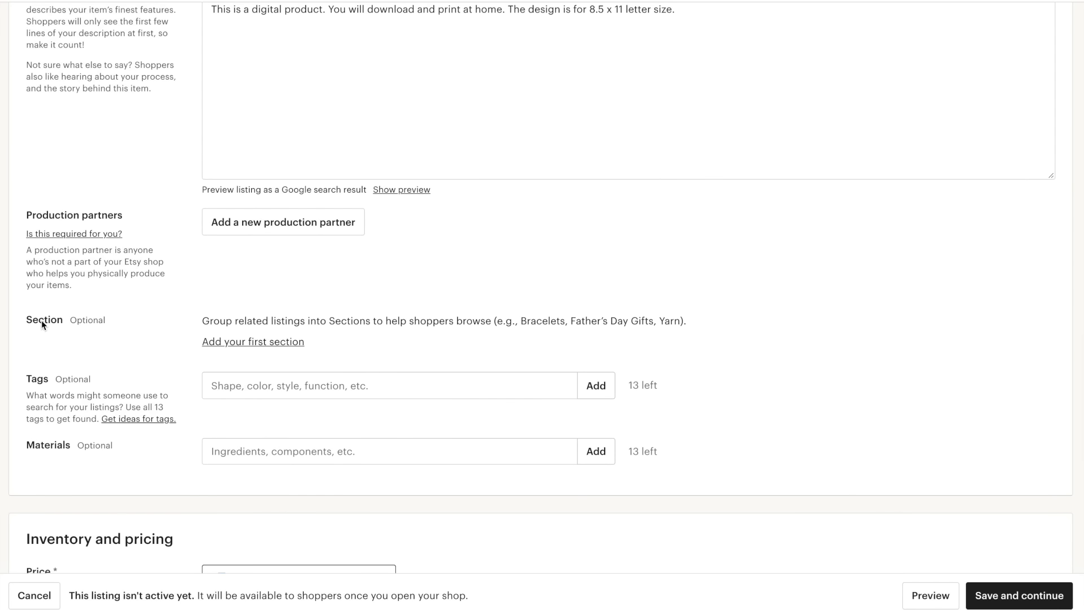
Step: Create the shop's first section for this listing, titled "Healthy Habits", and save it
left_click(280, 342)
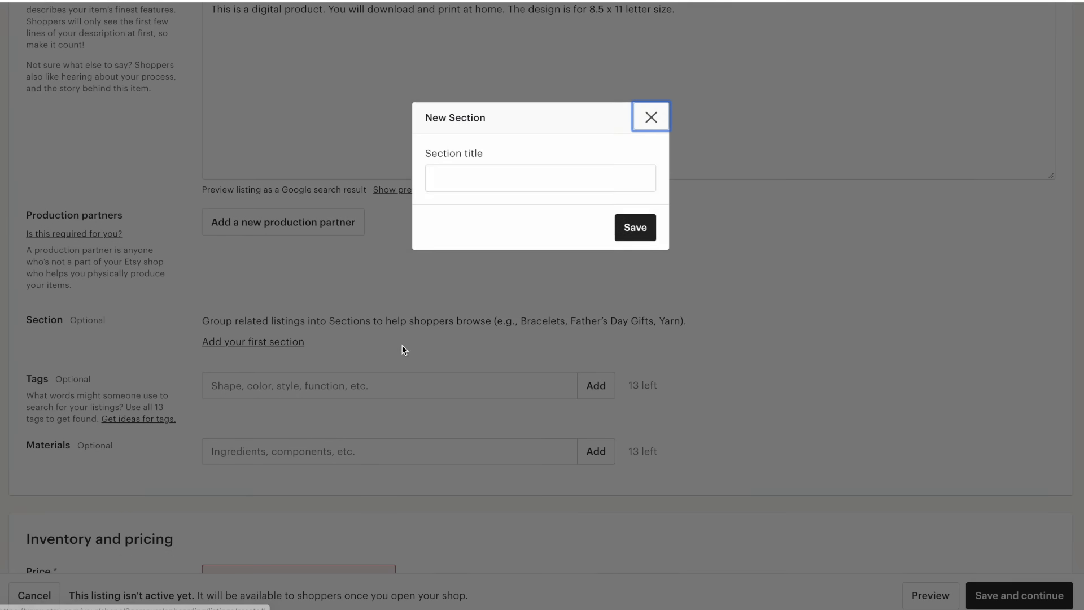
left_click(497, 175)
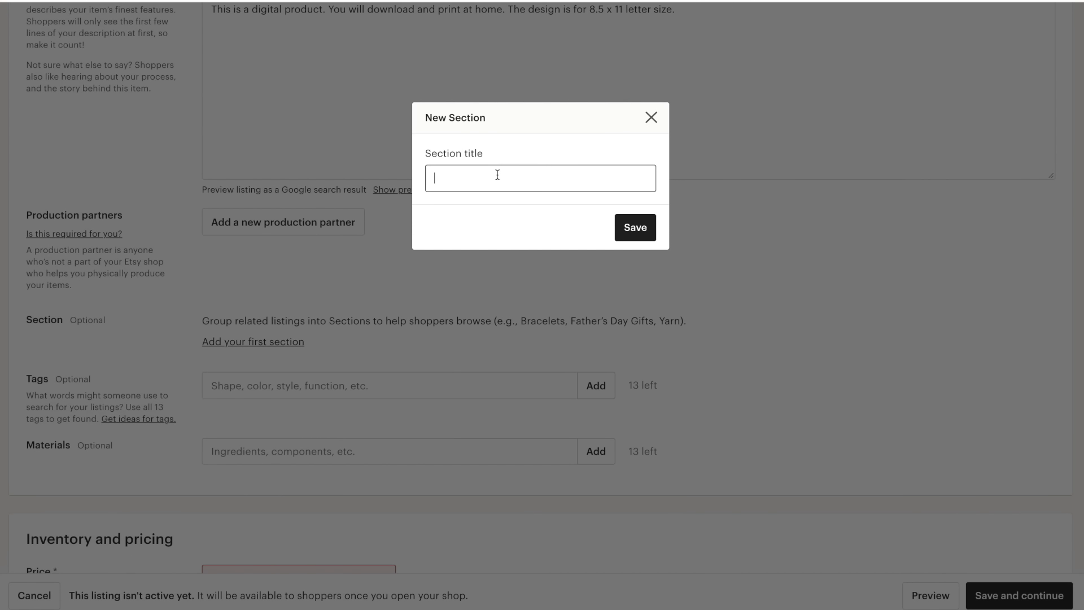
type("Habiutt")
key("BackSpace")
key("BackSpace")
key("BackSpace")
key("BackSpace")
key("BackSpace")
key("BackSpace")
type("Healthy Habits")
left_click(631, 231)
Step: Add the tags "healthy habits", "habits", "habit printable" and "printable" to the listing
scroll(356, 282, "down", 1)
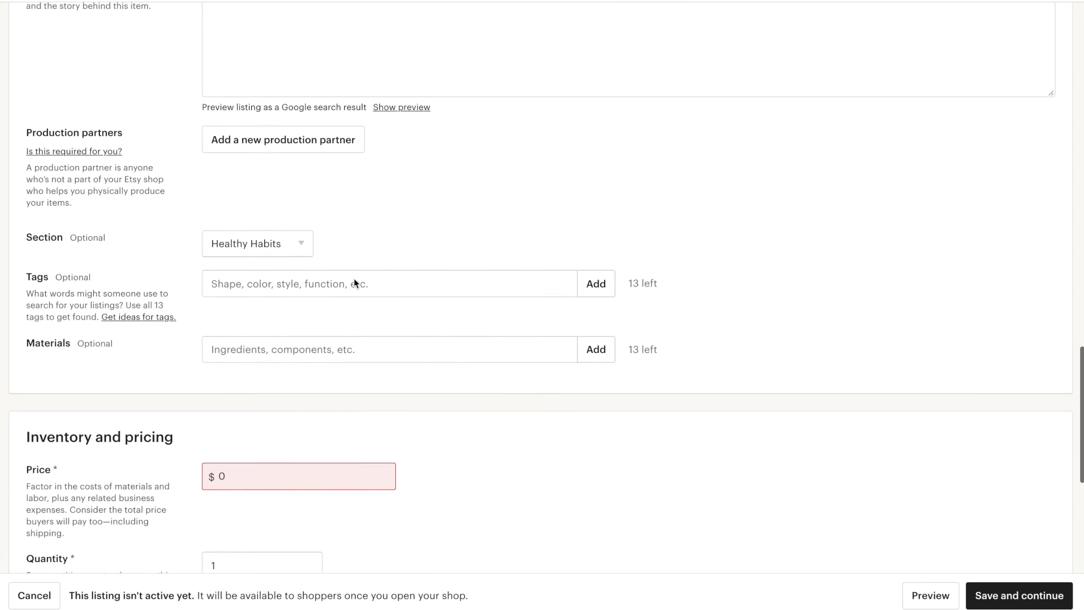
scroll(354, 282, "down", 1)
left_click(256, 243)
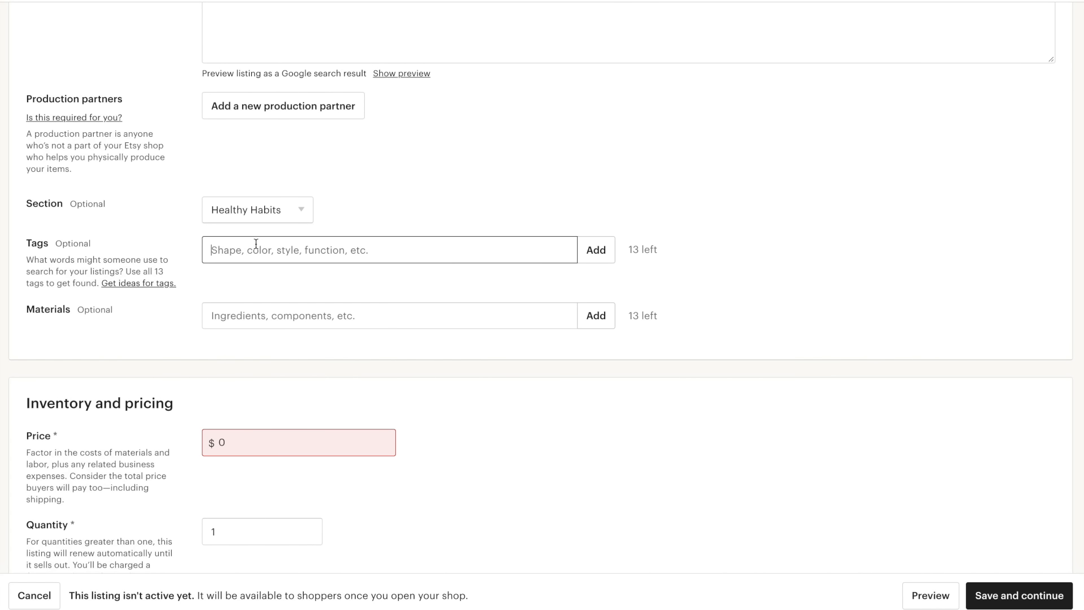
type("health")
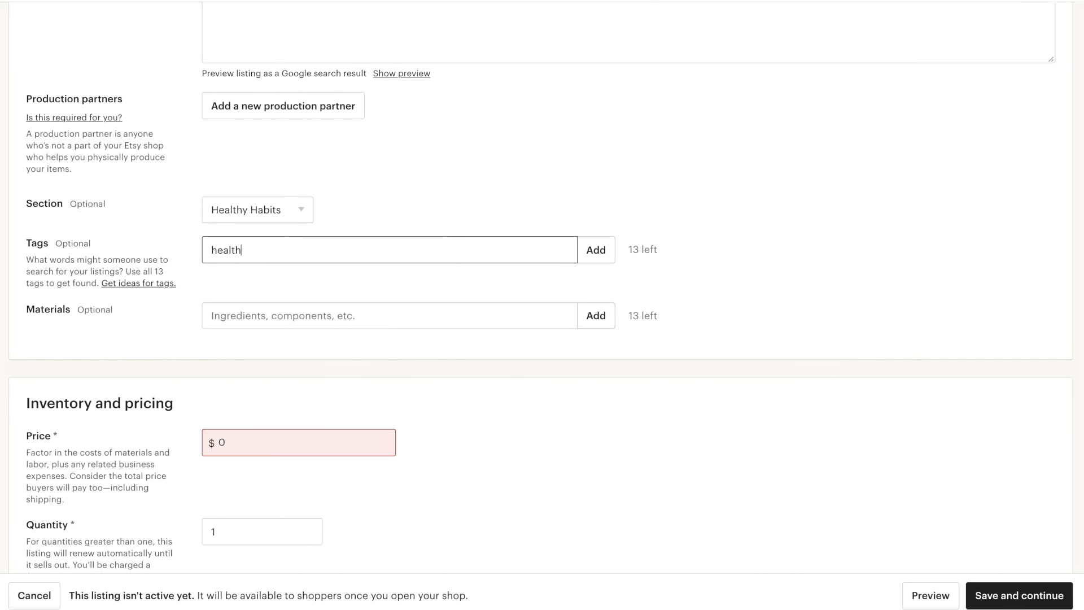
type("y habits, habits, habit printable, printable")
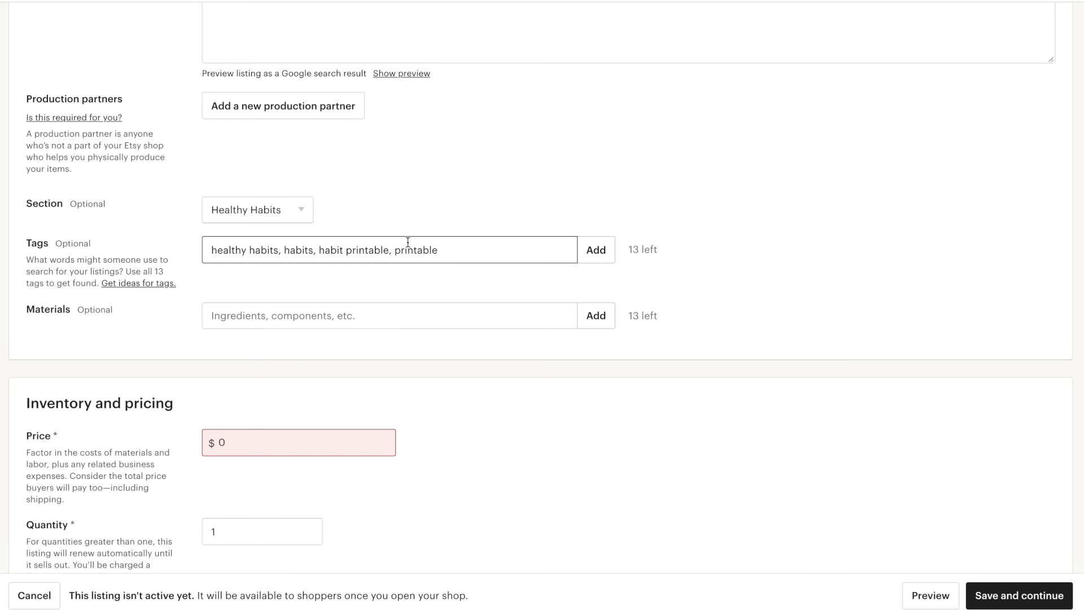
left_click(594, 257)
Step: Add "pdf" and "printable" as the listing's materials
scroll(595, 259, "down", 2)
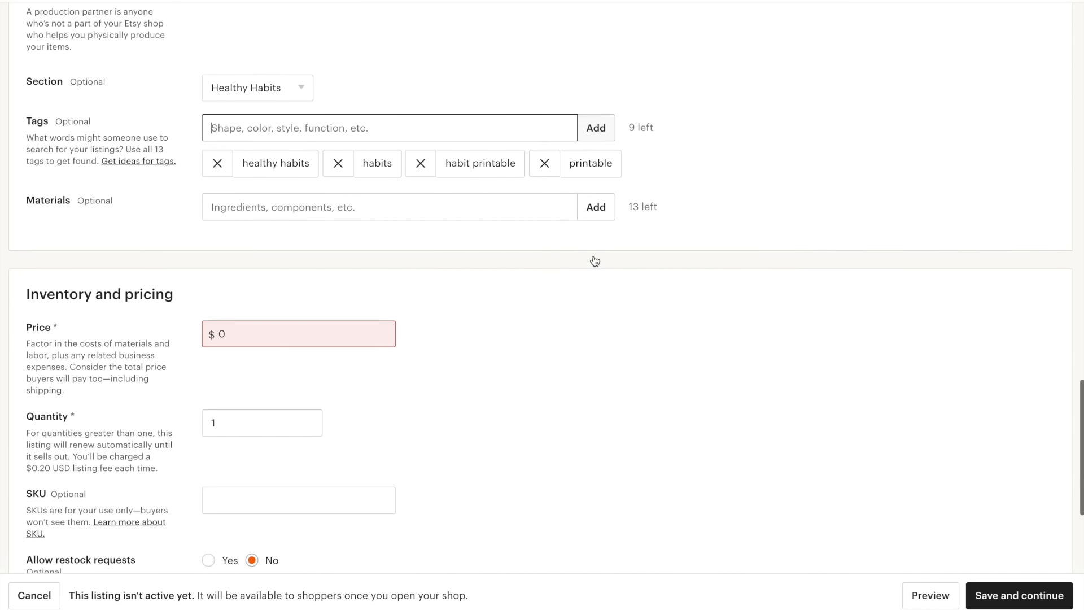
left_click(377, 201)
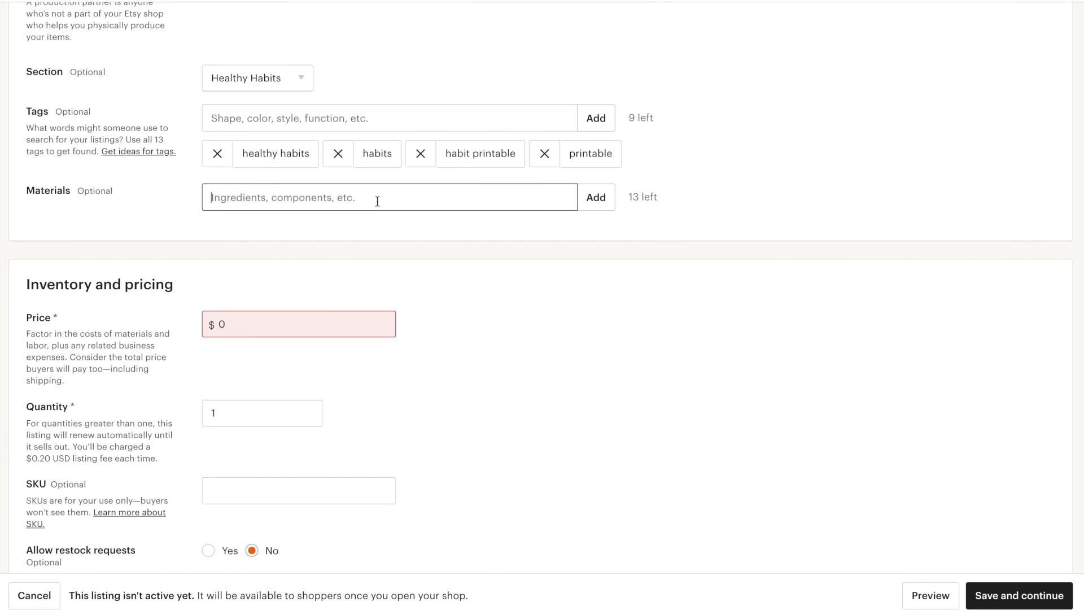
type("pdf")
key("BackSpace")
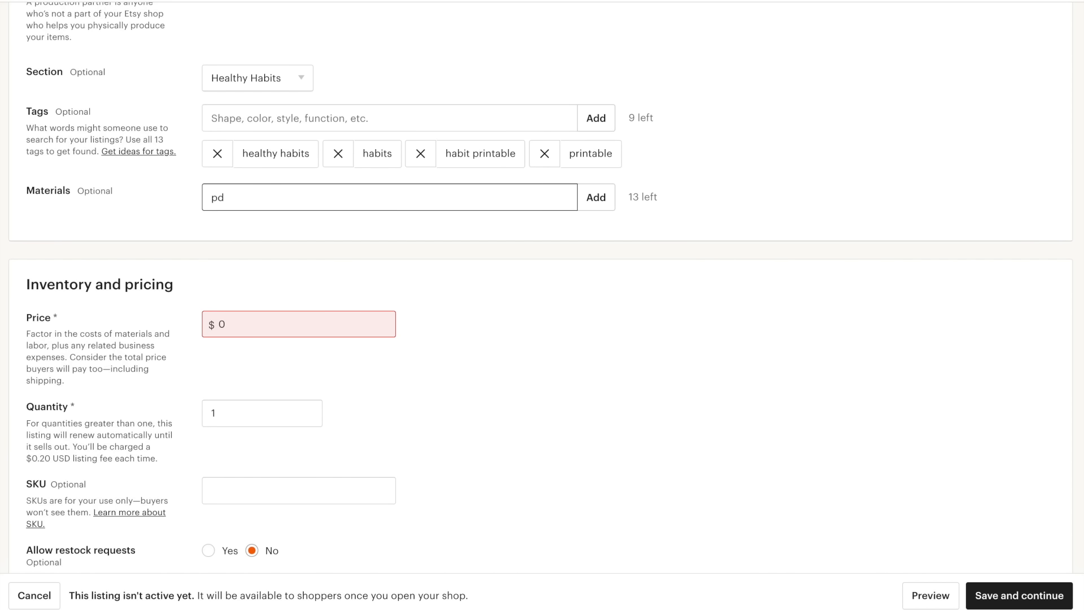
type("f, printable")
left_click(599, 201)
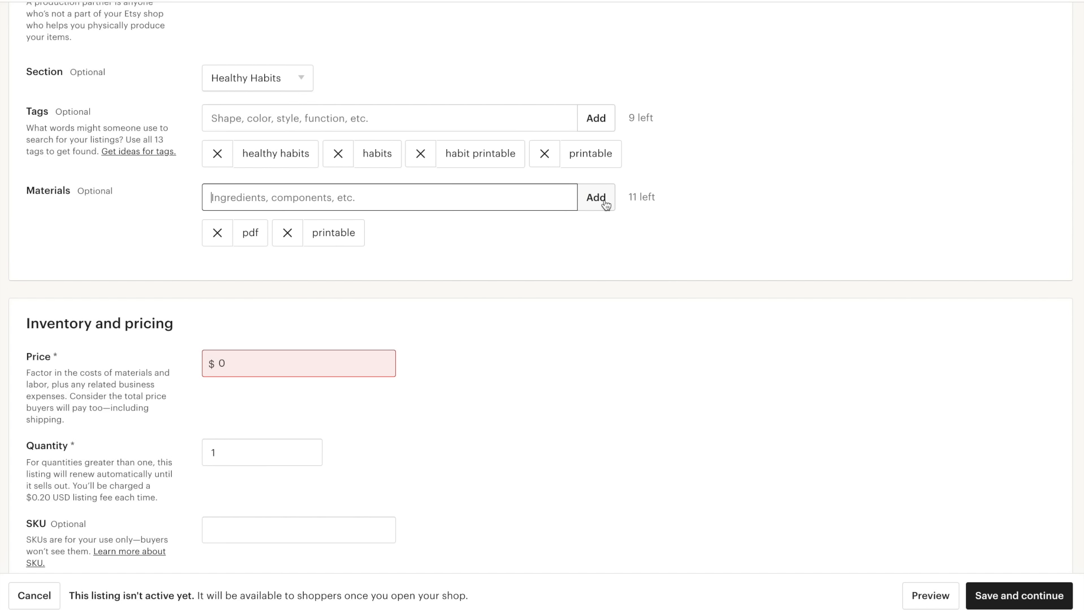
Step: Set the listing's price to $1.50 and its quantity to 100
scroll(604, 205, "down", 2)
scroll(605, 203, "down", 3)
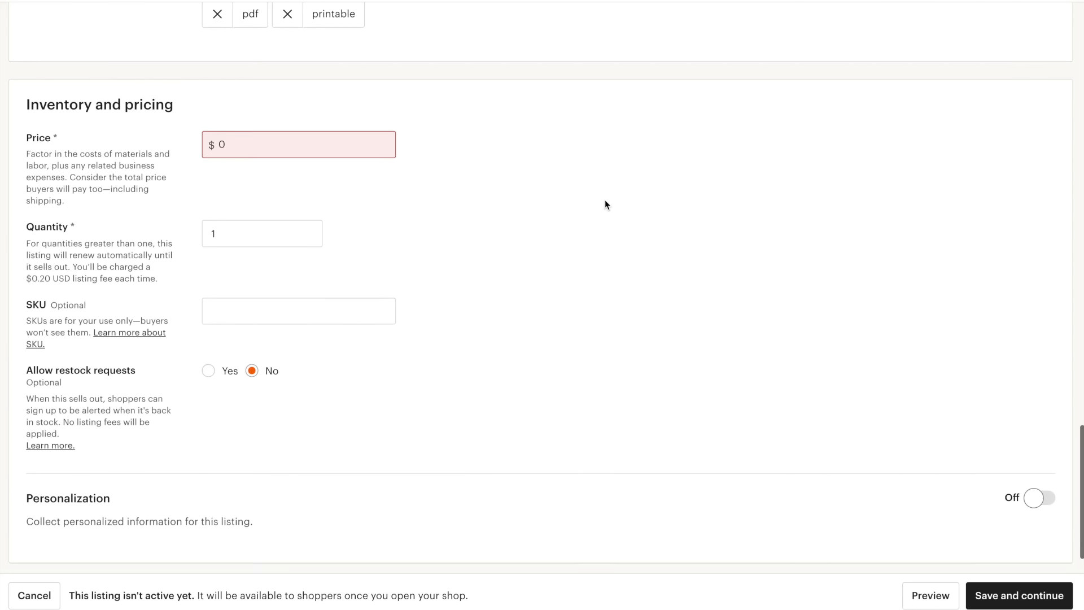
left_click(309, 107)
key("BackSpace")
type("1.50")
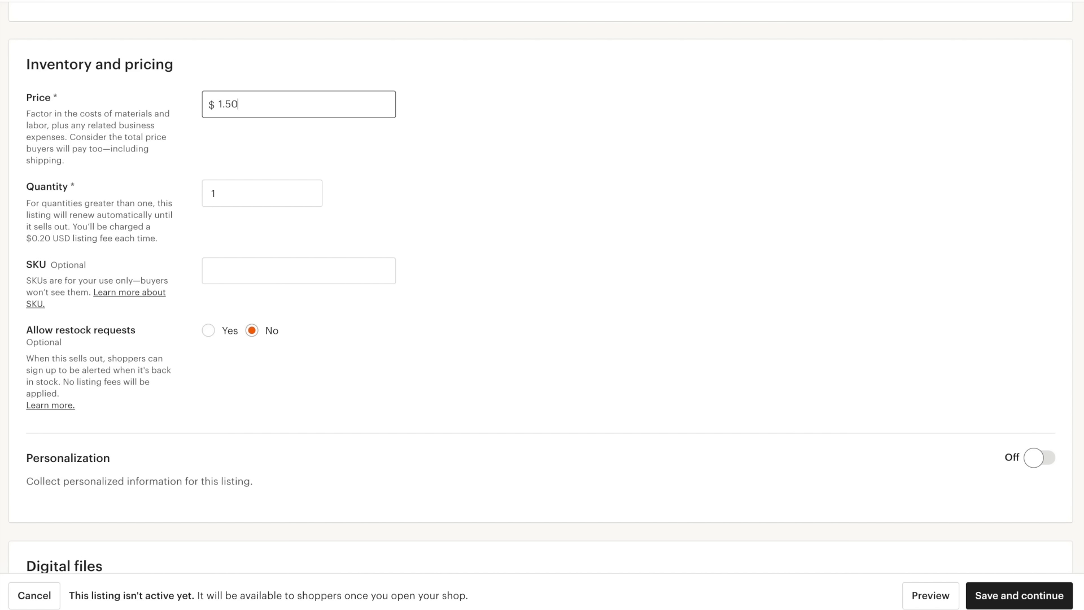
double_click(262, 193)
left_click(250, 223)
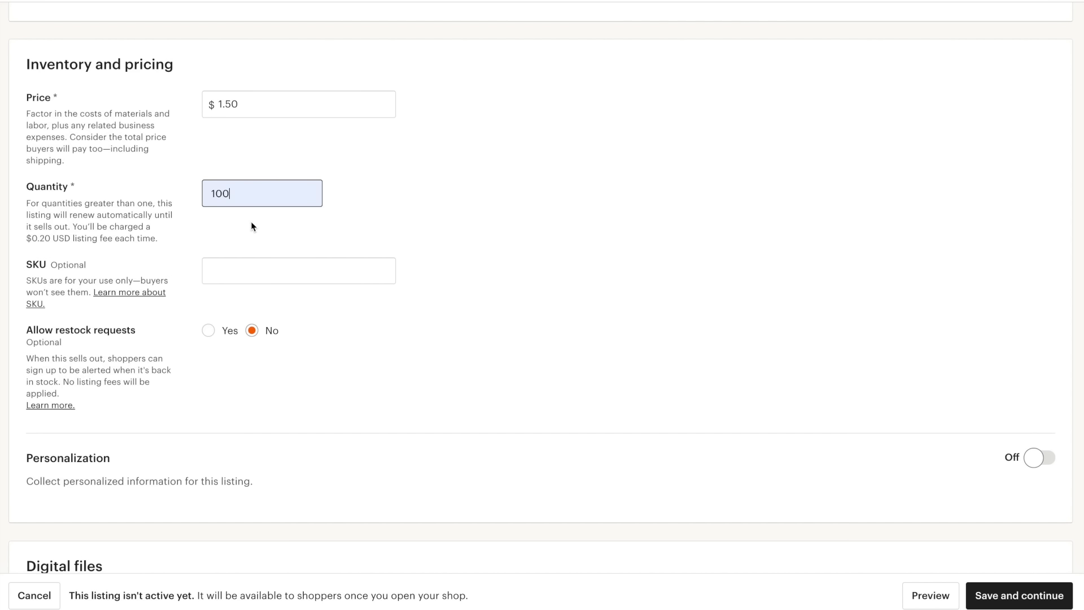
left_click(401, 207)
Step: Turn on personalization to view its buyer instruction options, and turn it back off
scroll(402, 305, "down", 1)
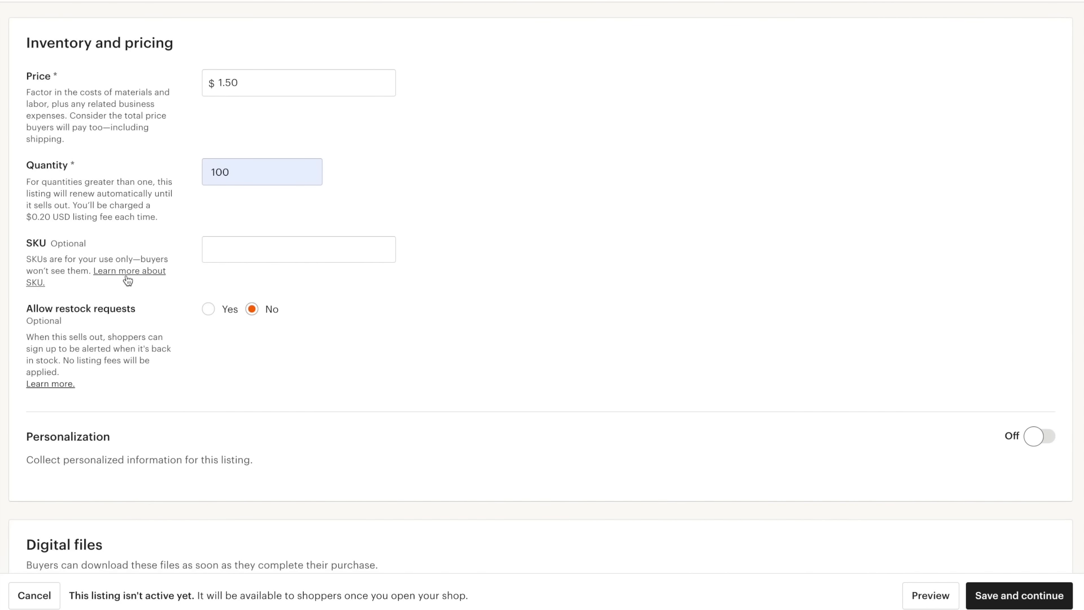
scroll(127, 283, "down", 2)
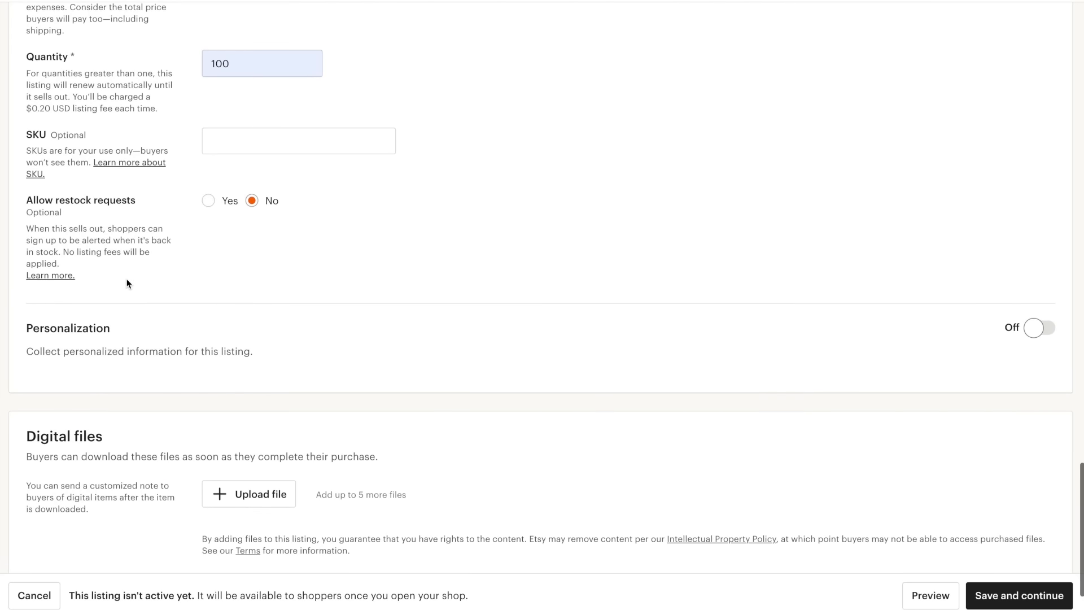
scroll(172, 270, "down", 2)
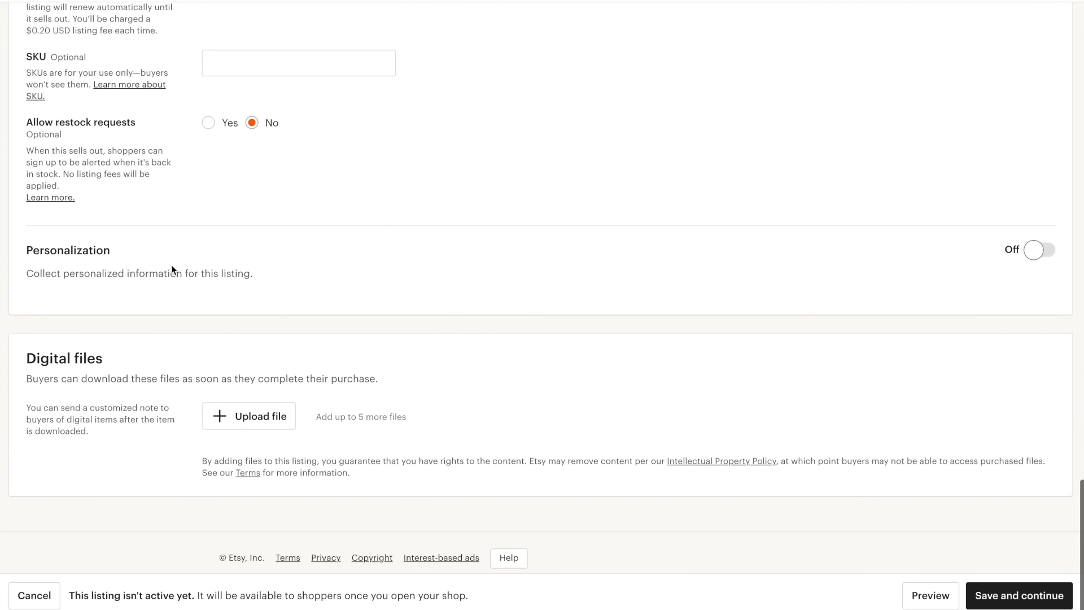
left_click(1034, 237)
scroll(532, 287, "down", 1)
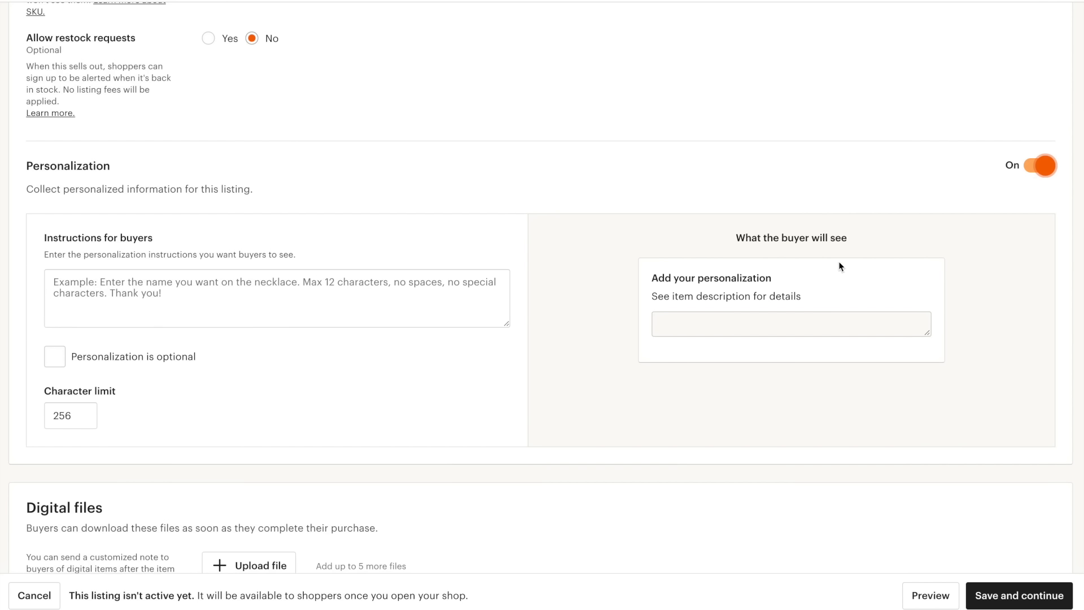
left_click(1043, 160)
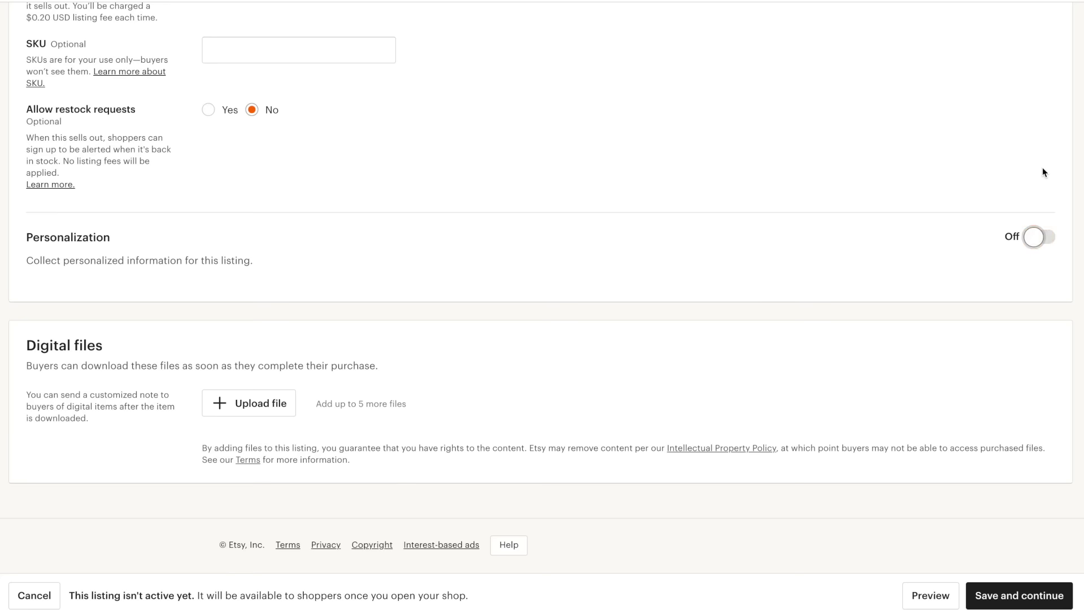
Step: Upload "Healthy Habit Tracker - Sunny Self Care.pdf" from Downloads as the listing's digital file, previewing it before opening it
left_click(237, 404)
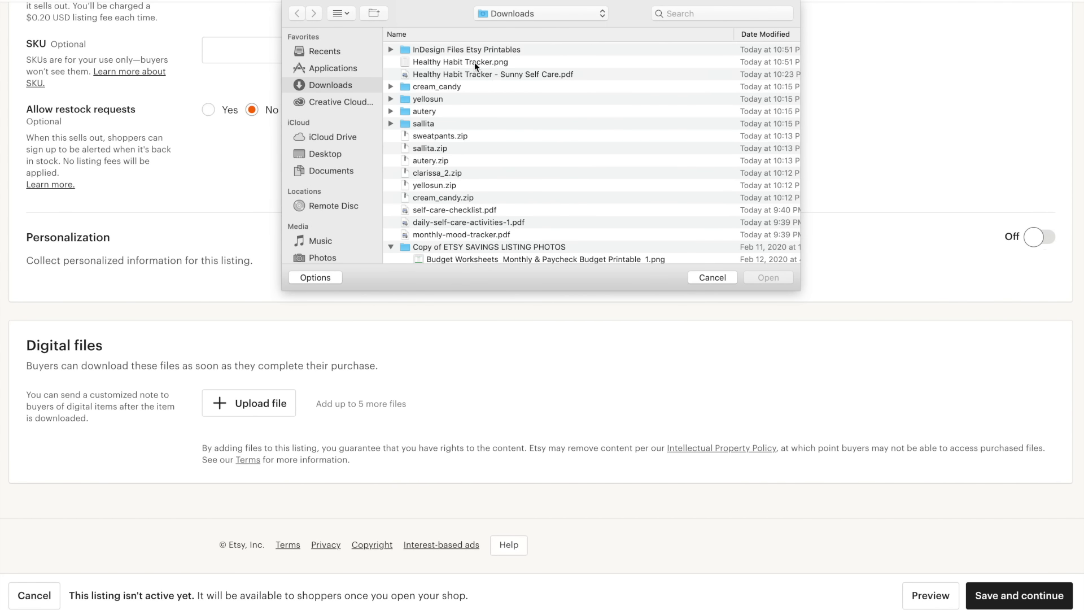
left_click(467, 77)
key("space")
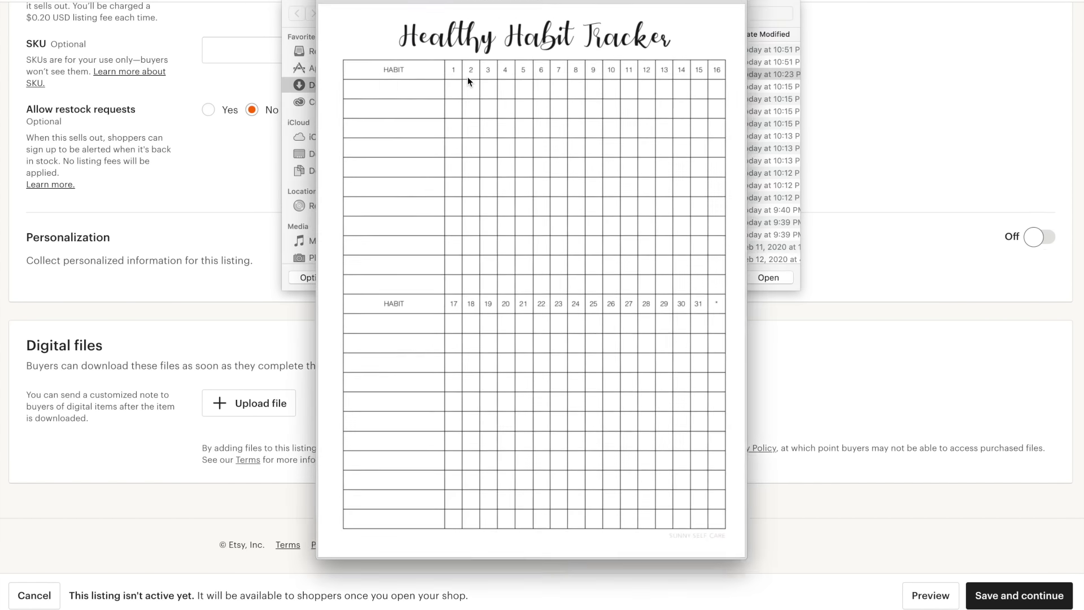
key("space")
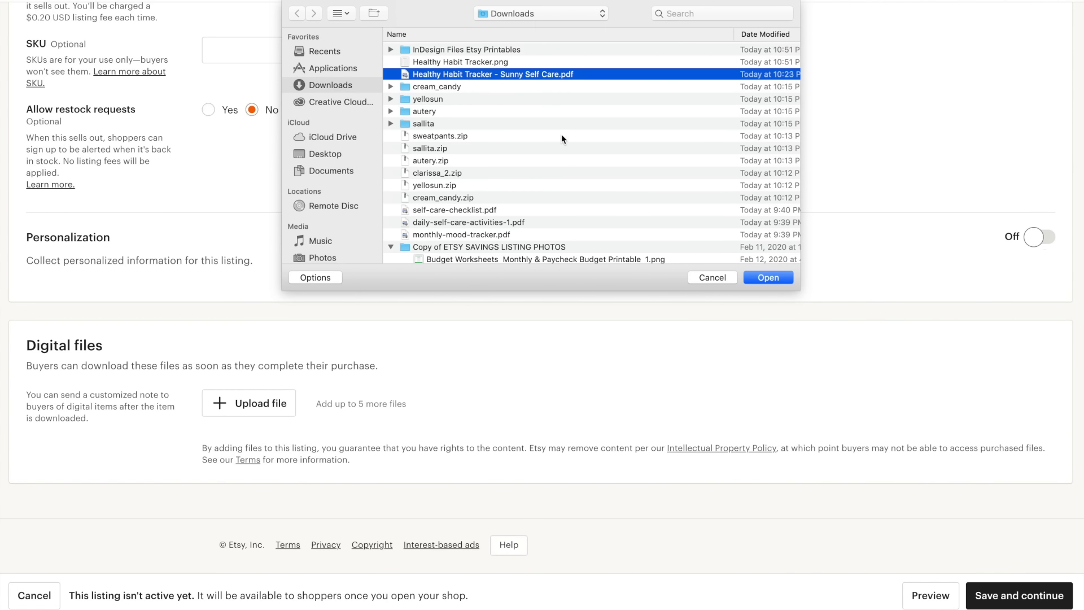
left_click(782, 278)
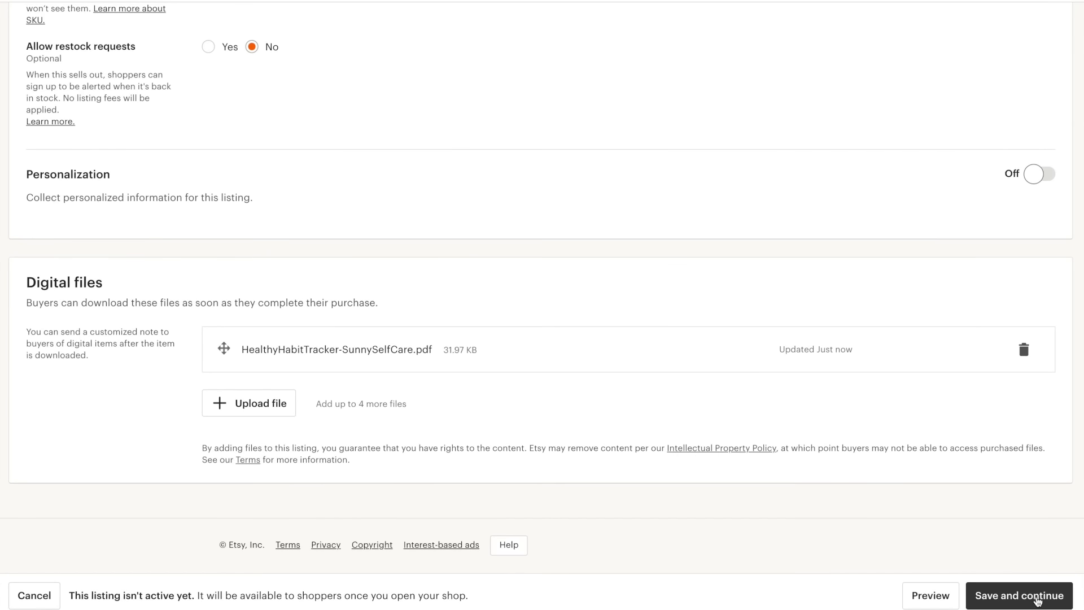
Step: Check the listing's required fields from the photos to the digital files and save the listing
left_click(1036, 599)
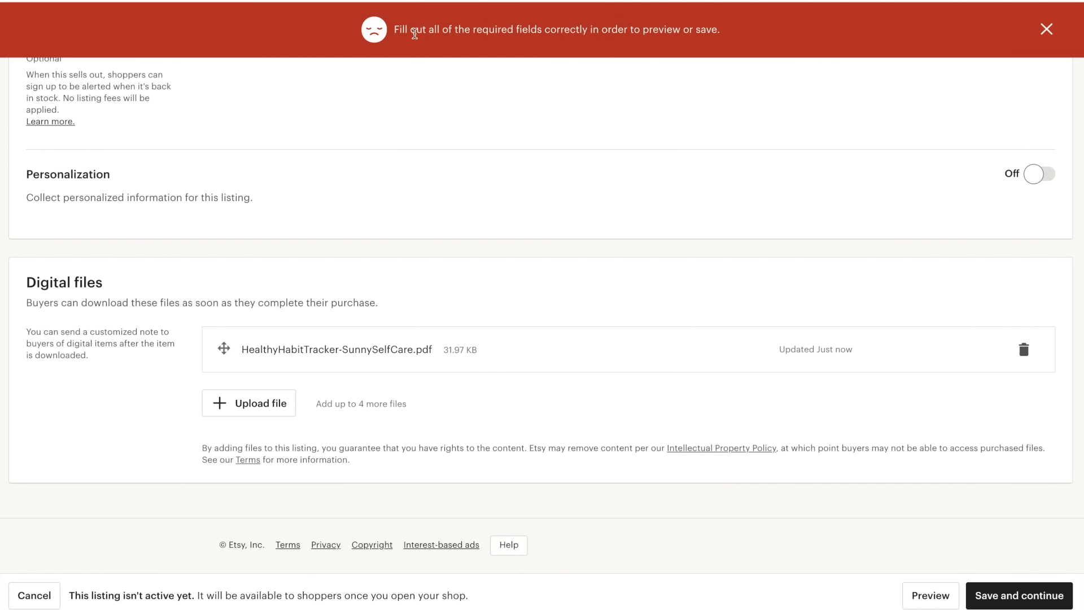
scroll(527, 272, "up", 8)
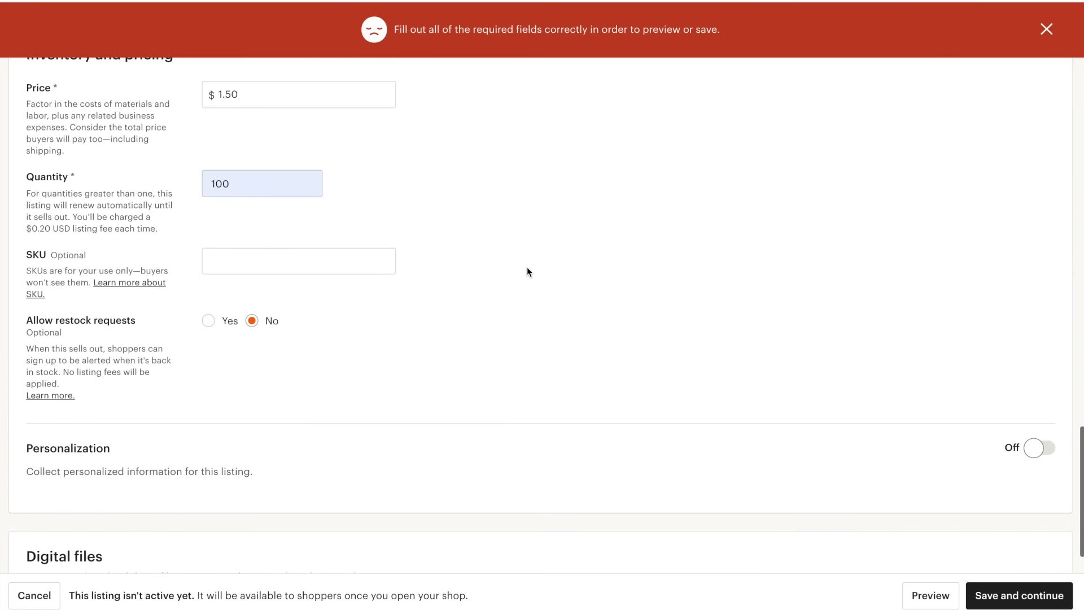
scroll(527, 271, "up", 10)
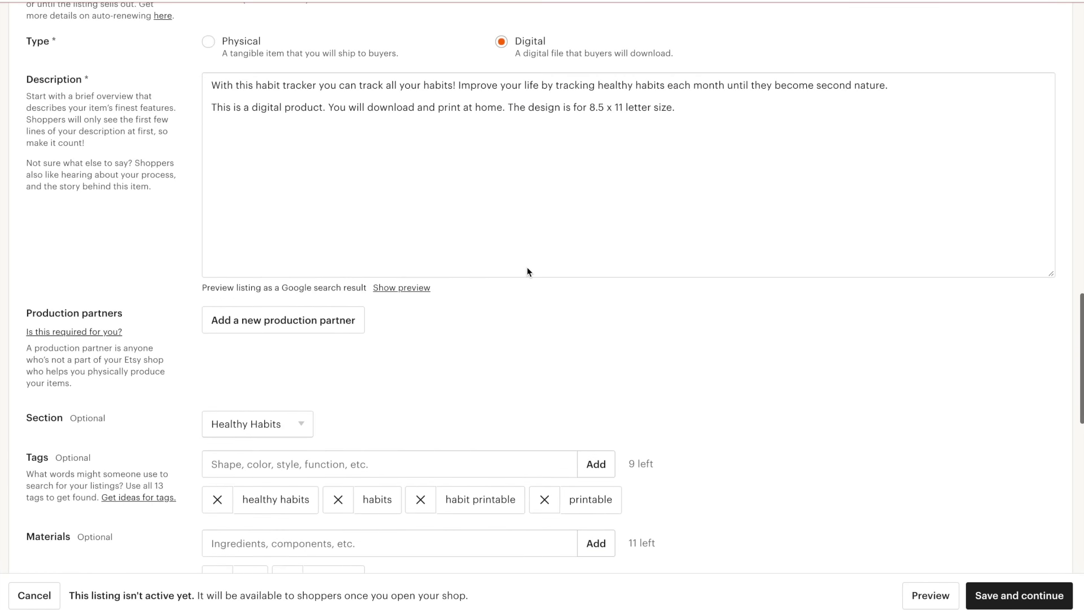
scroll(527, 271, "up", 12)
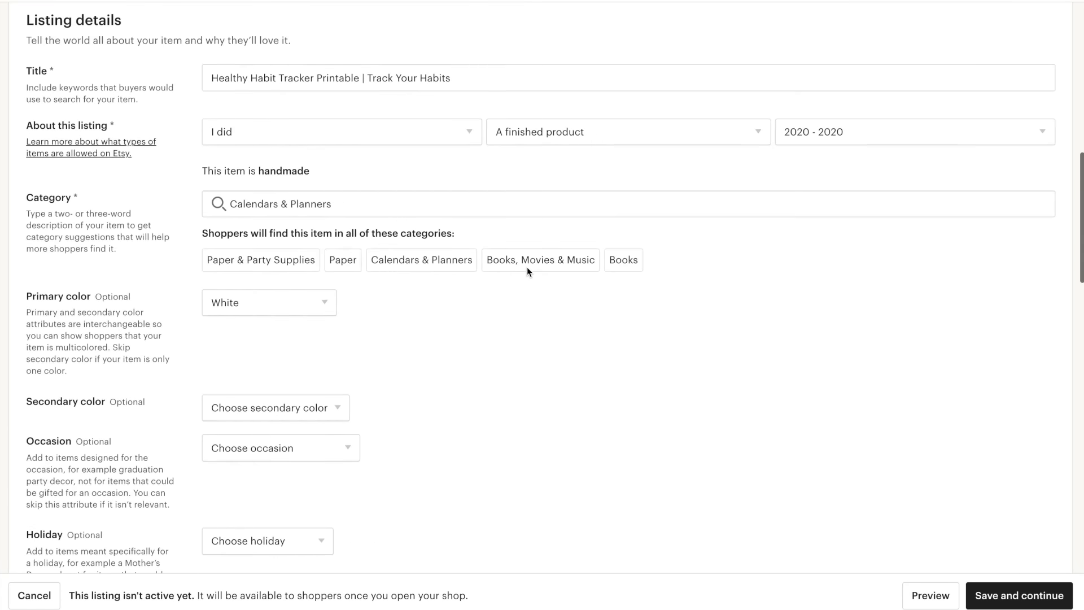
scroll(527, 270, "up", 10)
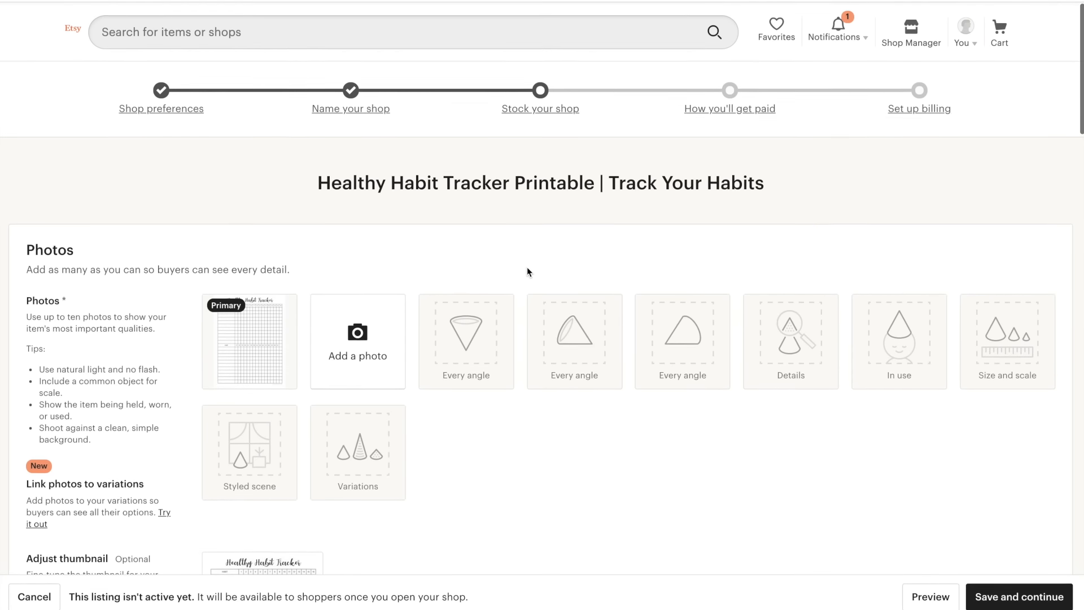
scroll(528, 271, "down", 10)
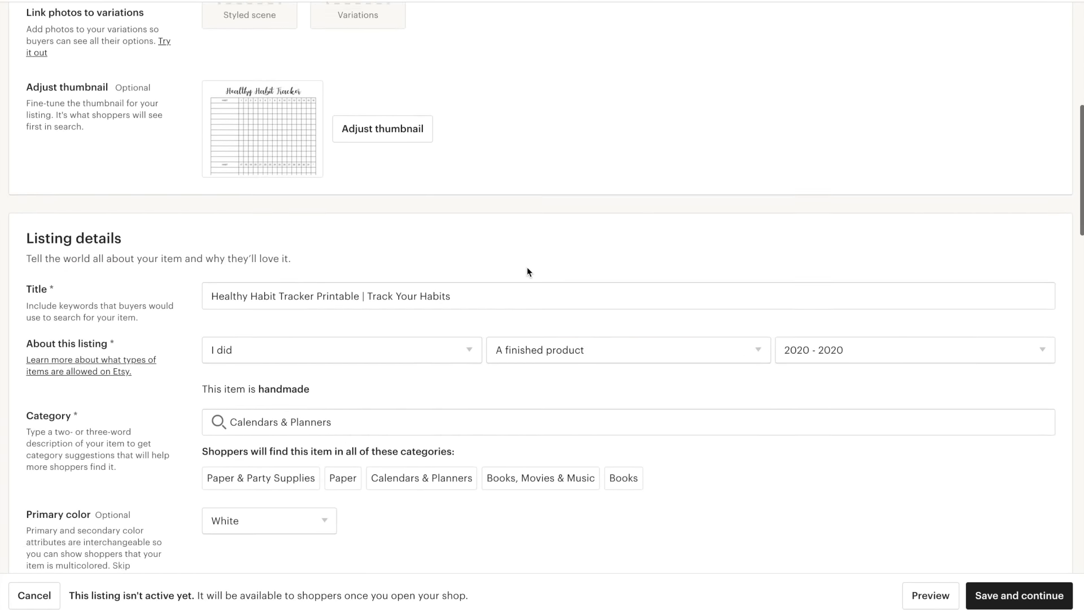
scroll(527, 269, "down", 20)
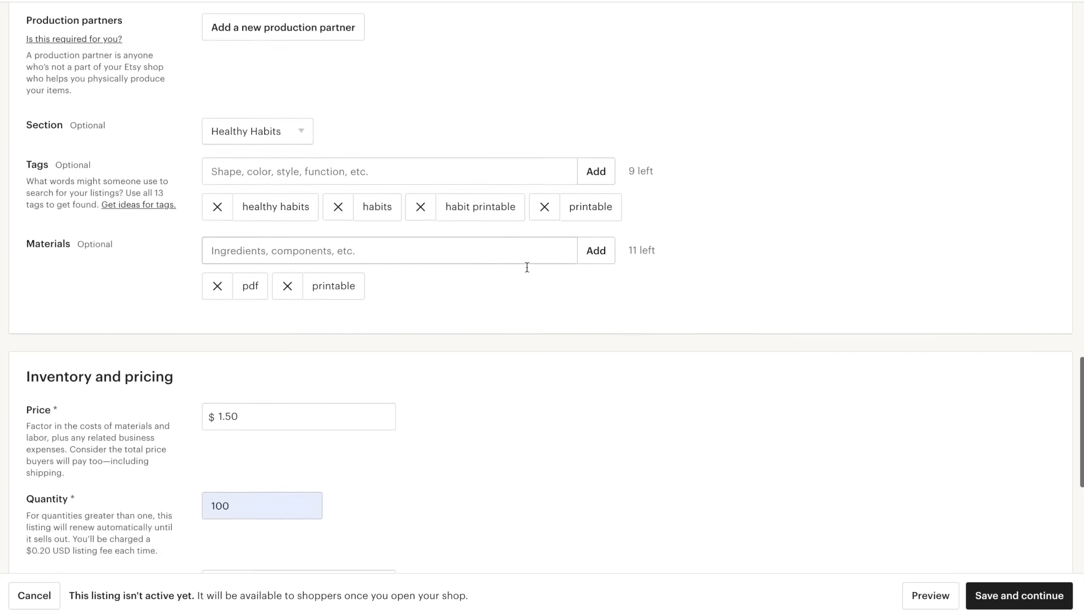
scroll(526, 269, "down", 1)
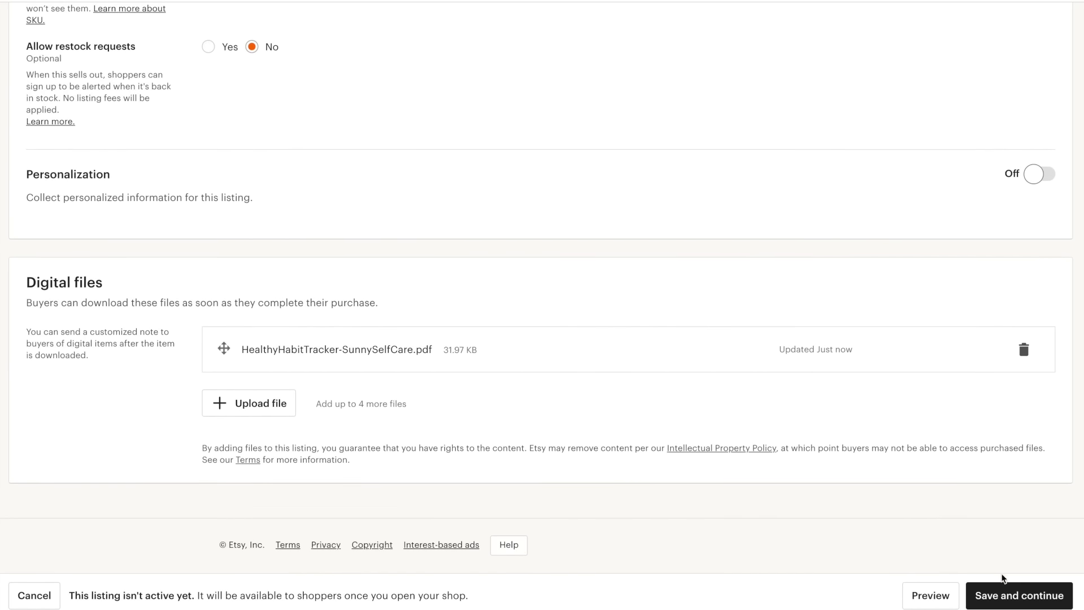
left_click(1010, 594)
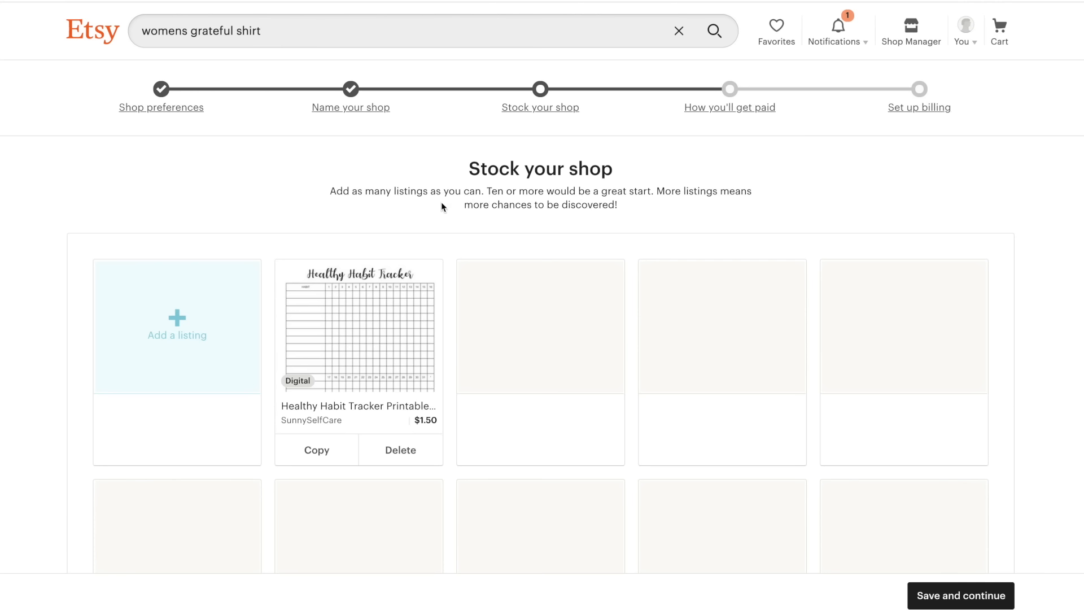
Step: Read the advice on stocking the shop and continue to the payment setup with the single Healthy Habit Tracker listing
scroll(608, 212, "down", 1)
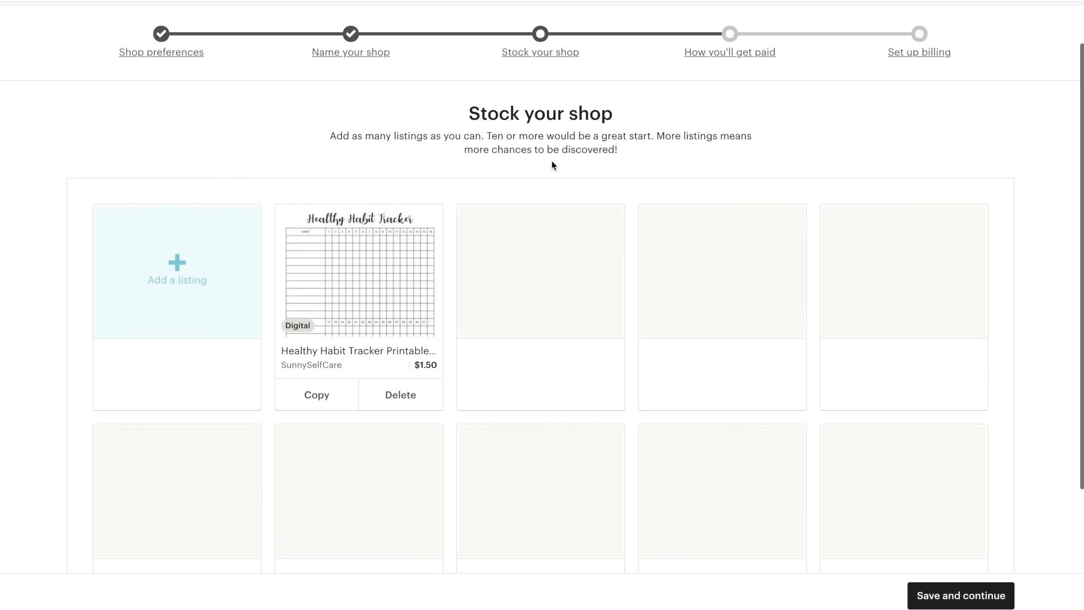
left_click_drag(487, 136, 682, 160)
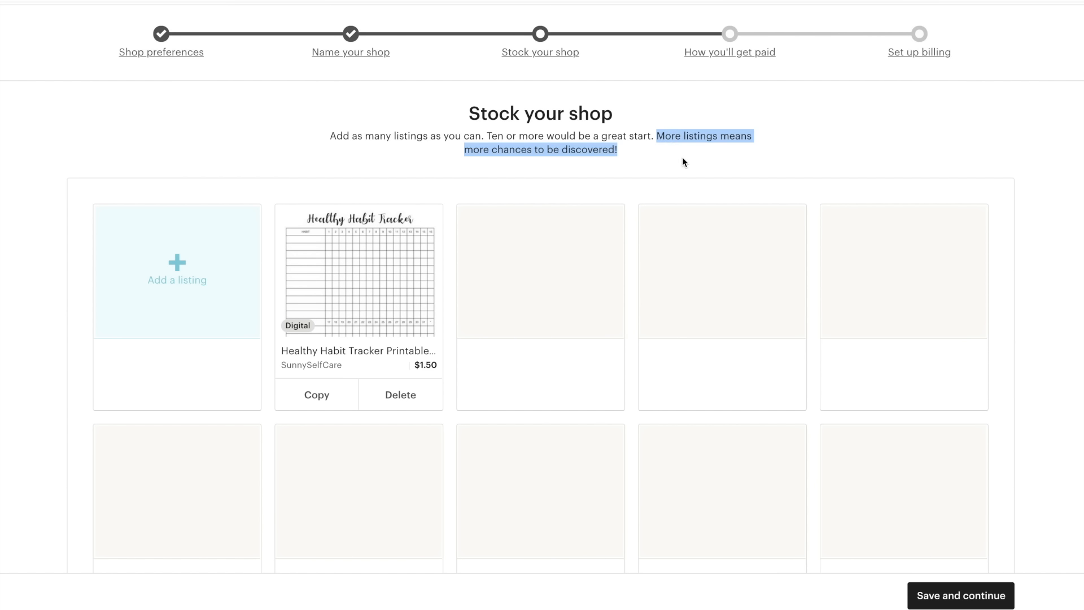
left_click(682, 159)
scroll(682, 159, "down", 2)
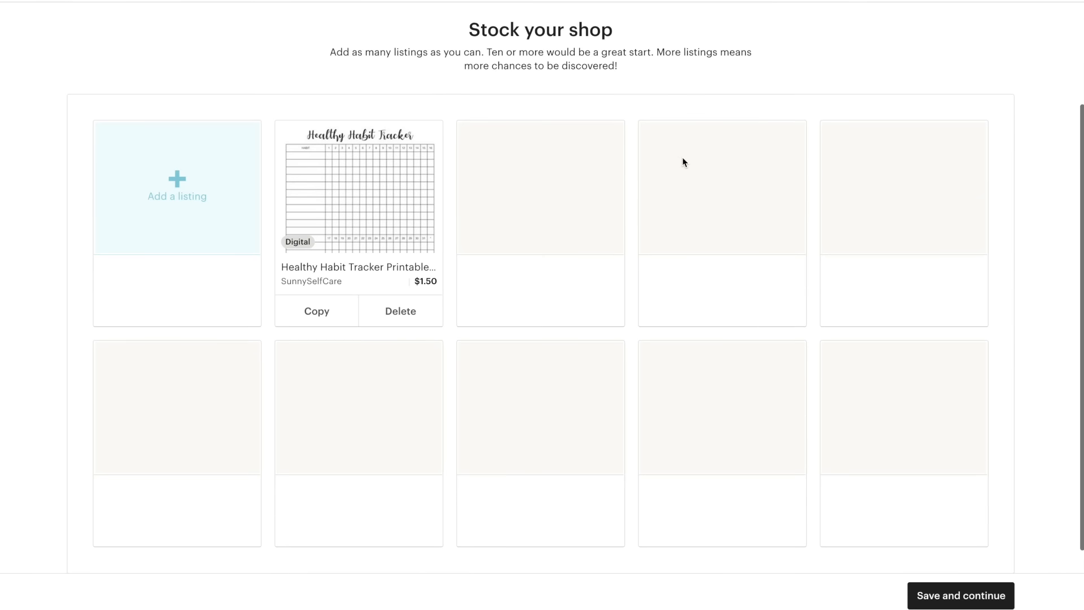
left_click(951, 595)
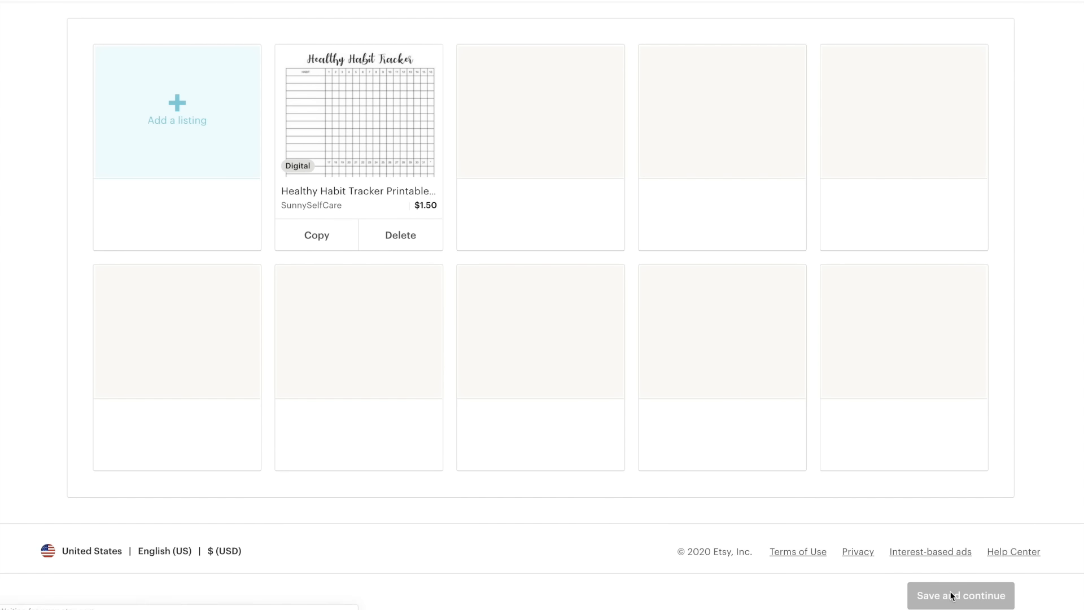
Step: Set the bank's location to United States for receiving shop payments
scroll(822, 279, "up", 1)
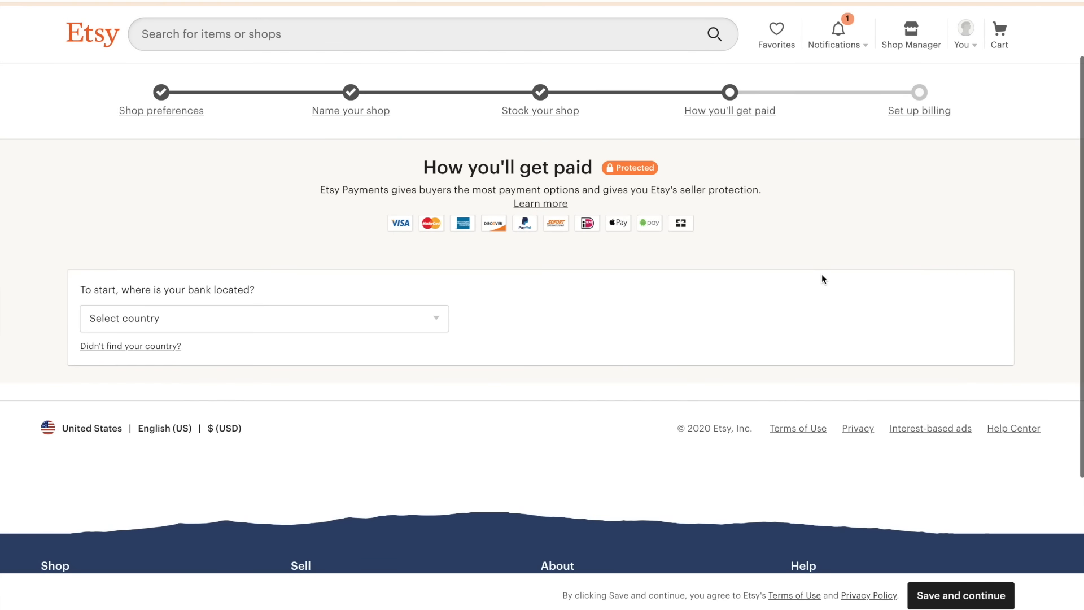
scroll(822, 279, "up", 1)
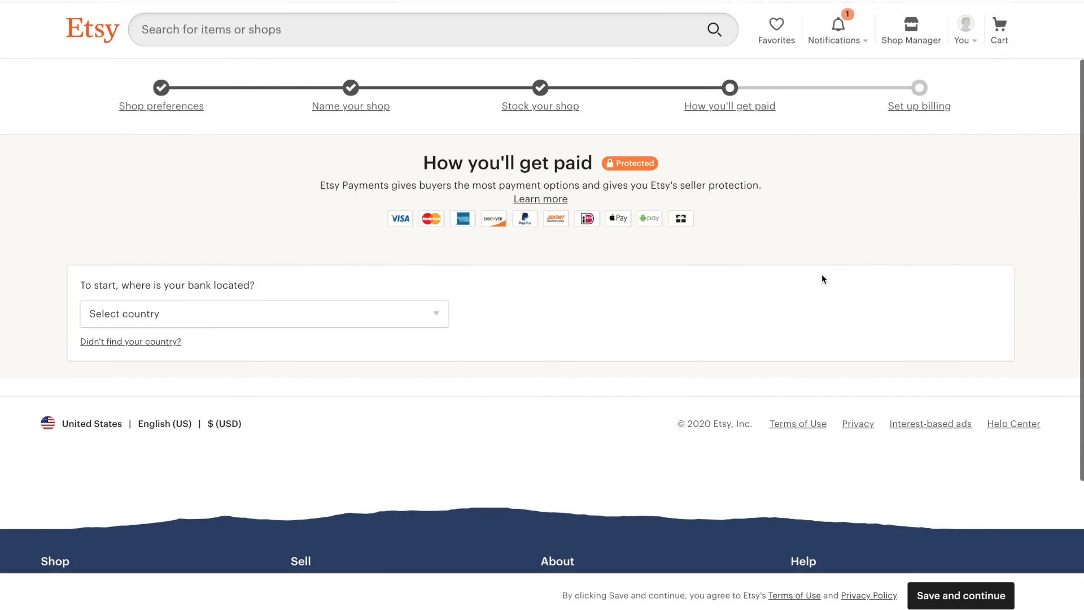
left_click(394, 317)
scroll(377, 347, "down", 5)
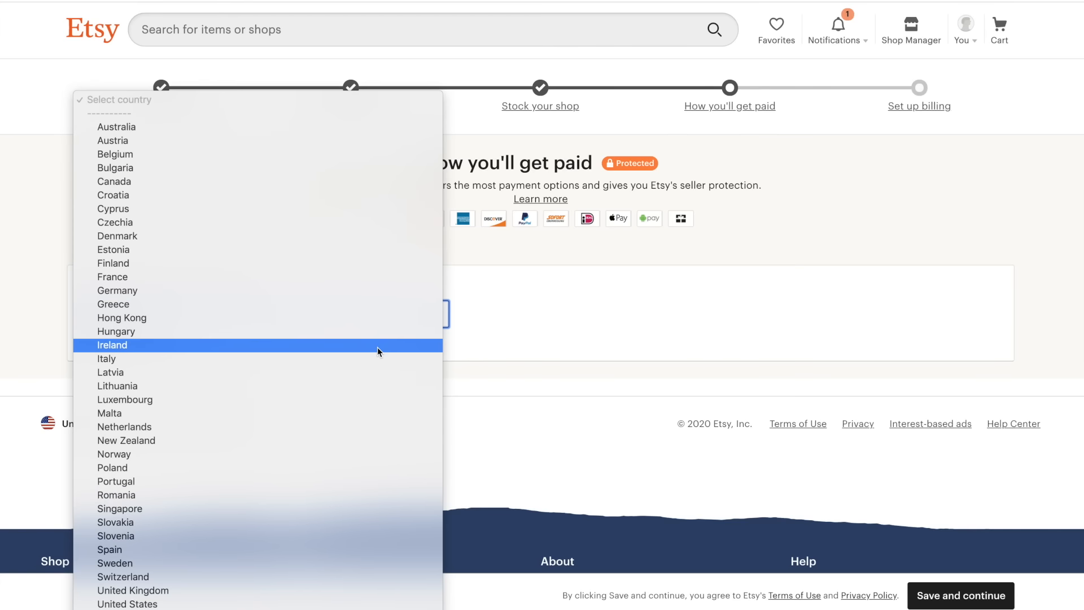
left_click(244, 603)
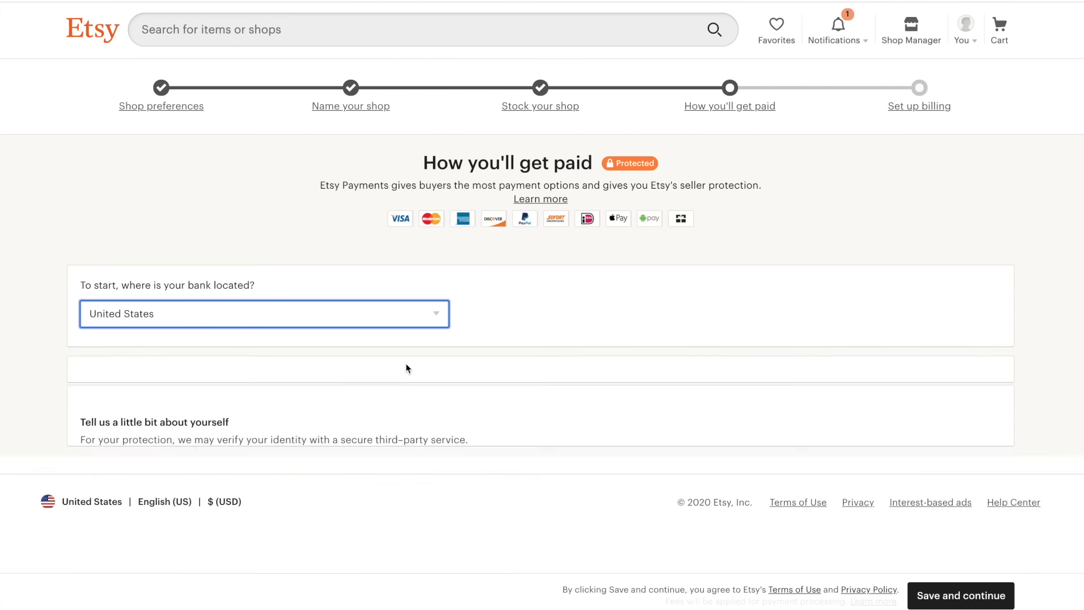
Step: Examine the deposit account, identity and home address details required for receiving payments
scroll(406, 368, "down", 4)
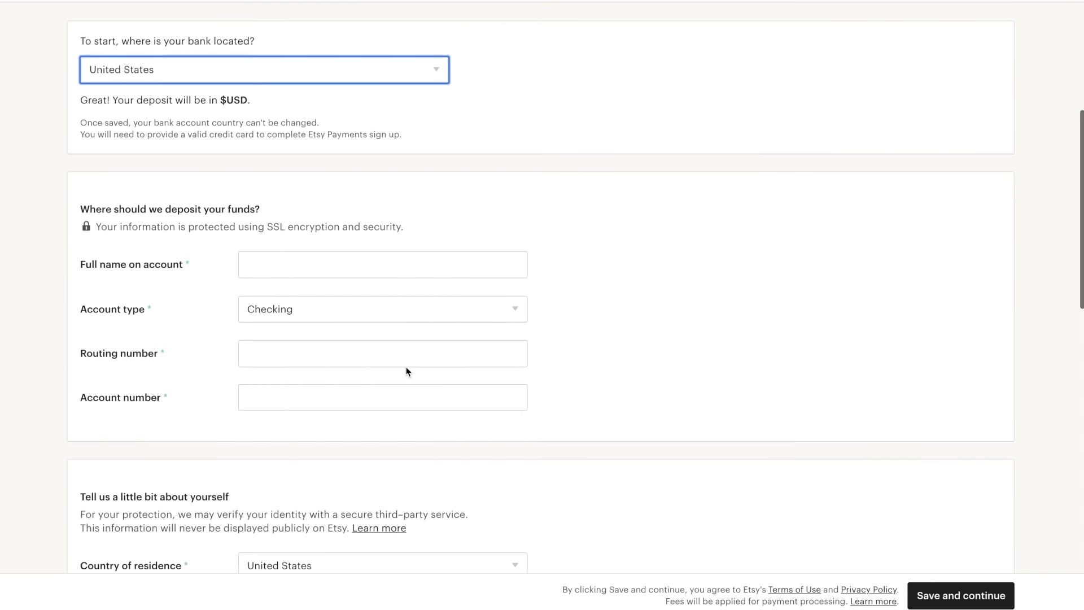
scroll(406, 372, "down", 3)
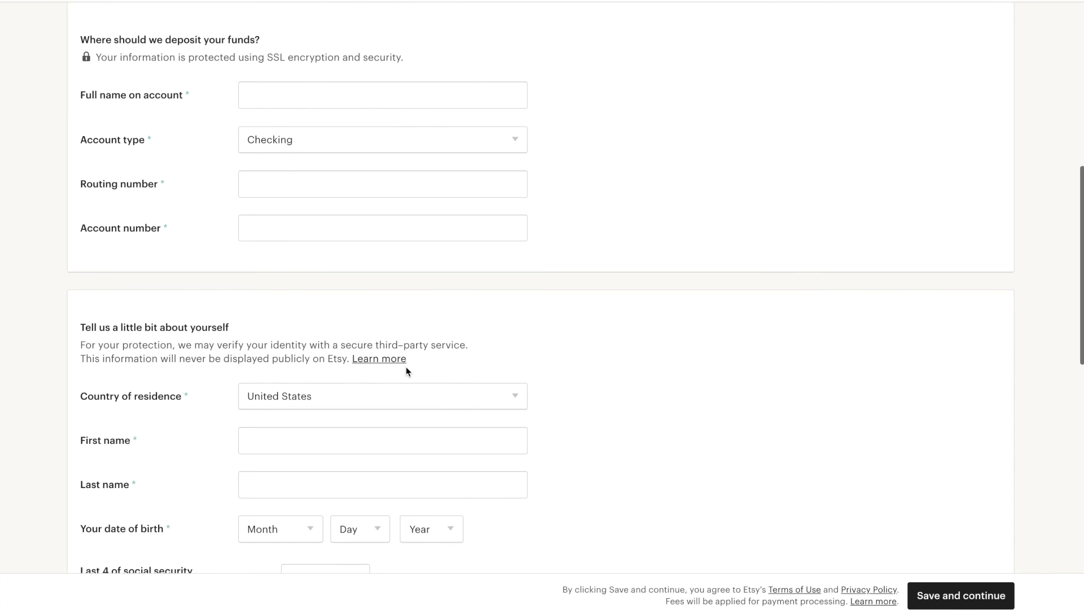
left_click_drag(80, 35, 403, 207)
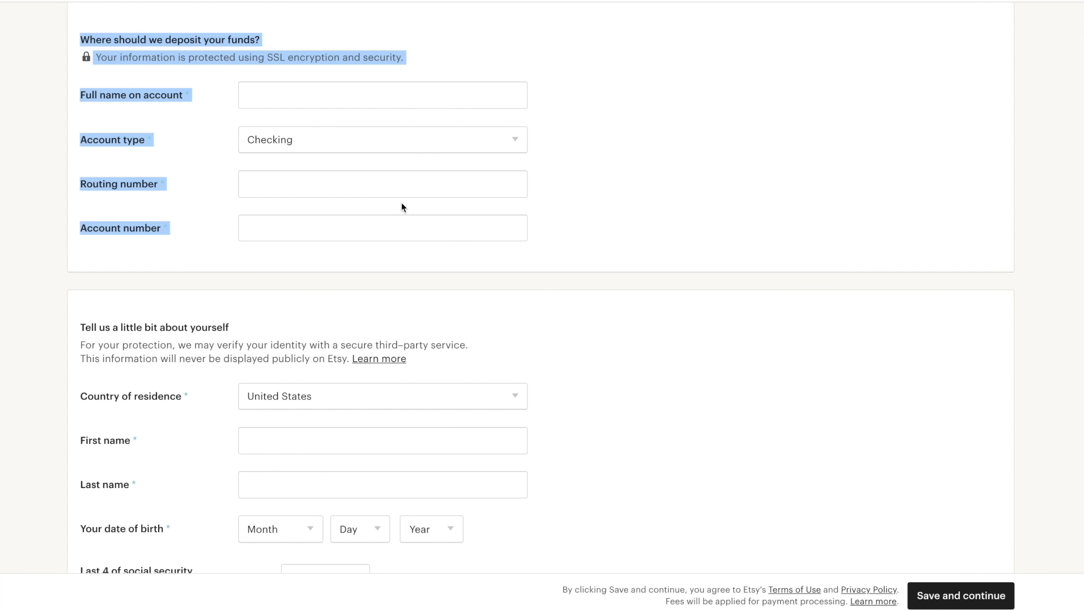
left_click(212, 167)
scroll(152, 272, "down", 5)
scroll(152, 275, "down", 3)
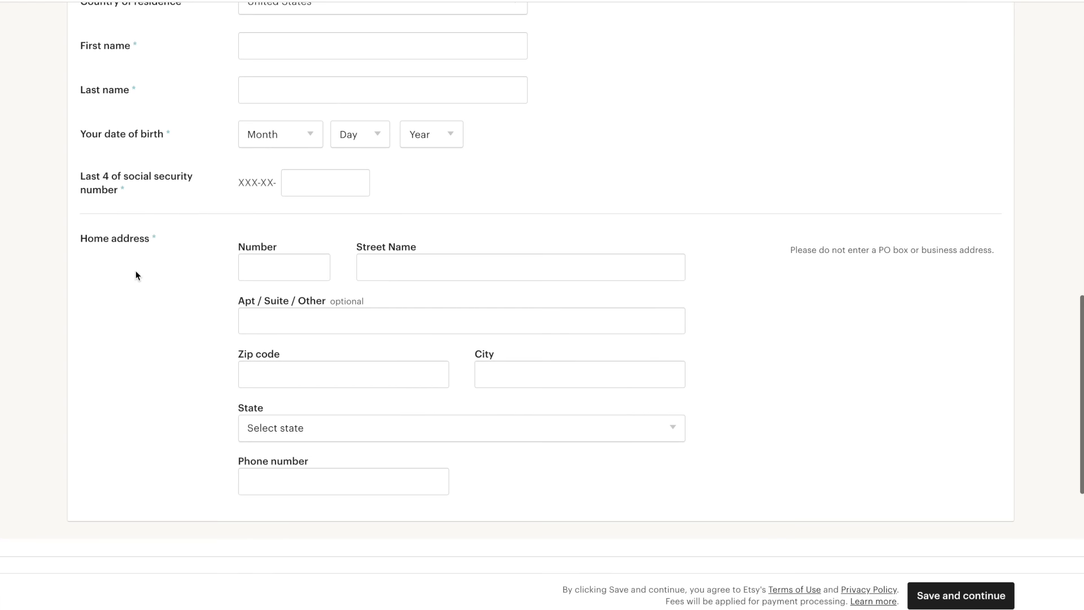
scroll(135, 275, "down", 5)
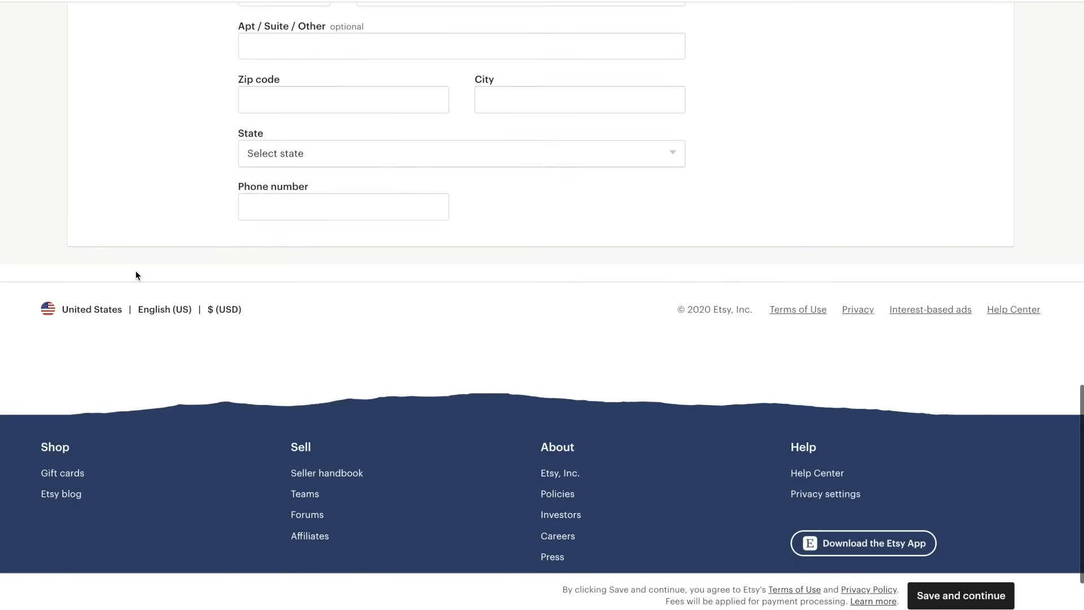
scroll(135, 275, "down", 2)
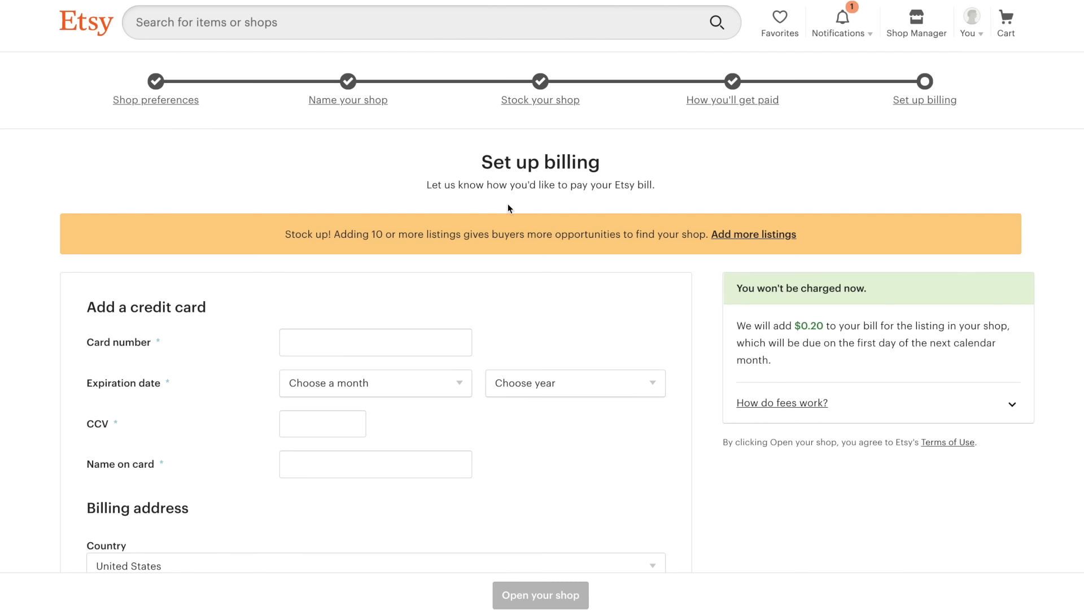
Step: Expand the fee explanation in the billing setup and read the listing, transaction and payment processing fees
scroll(558, 283, "down", 3)
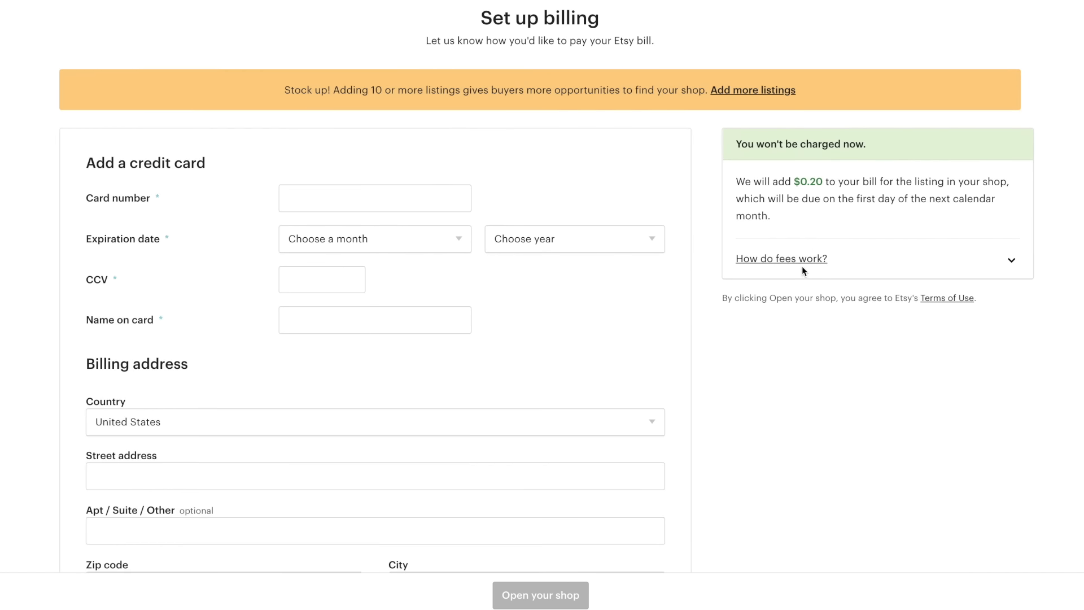
left_click(1011, 261)
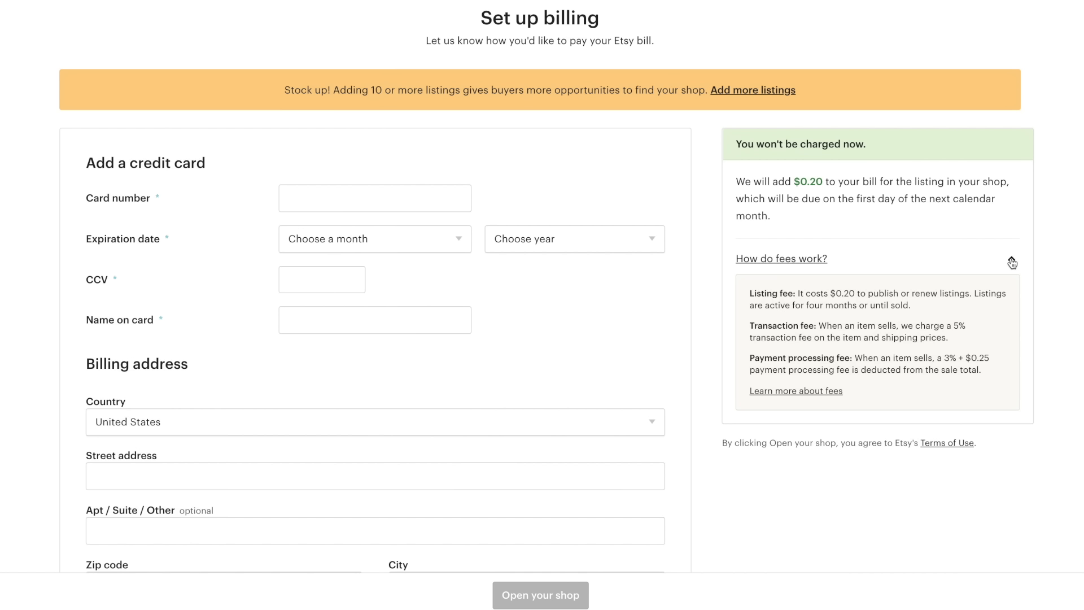
left_click_drag(751, 293, 938, 315)
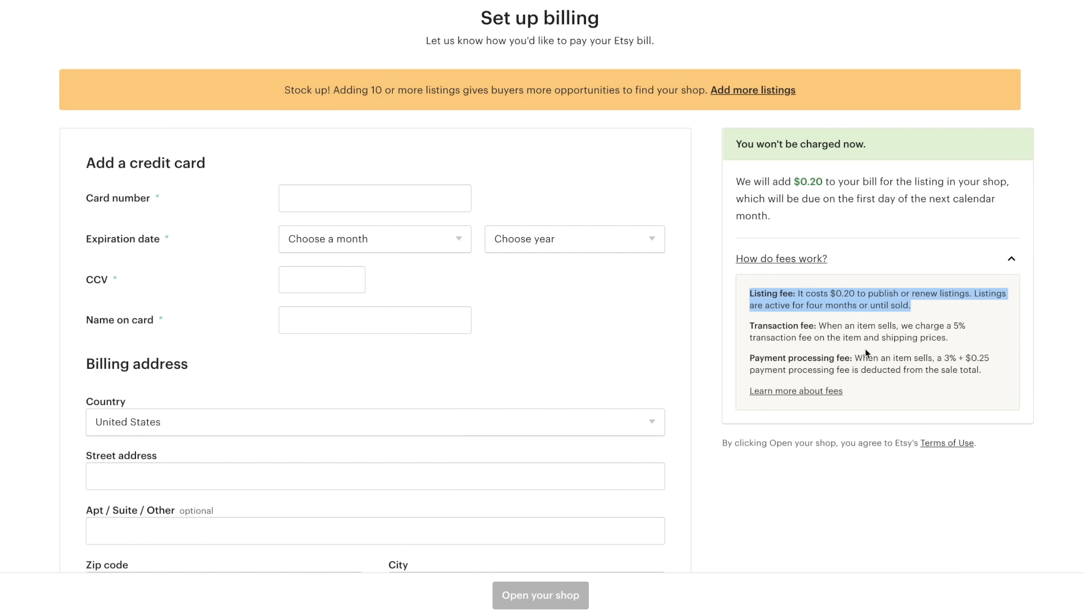
left_click_drag(748, 327, 966, 342)
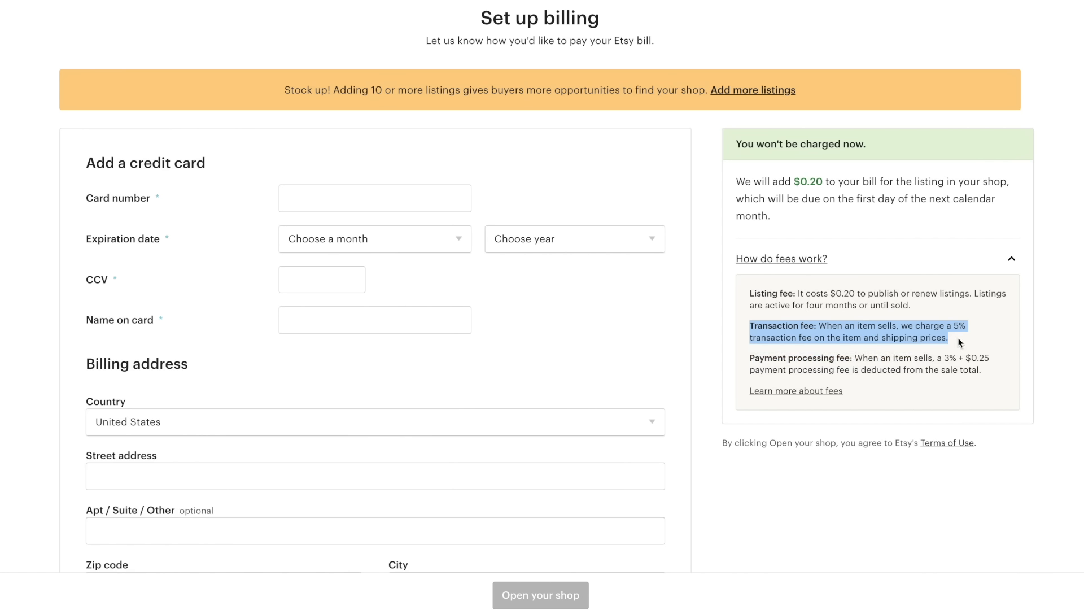
left_click_drag(750, 356, 987, 372)
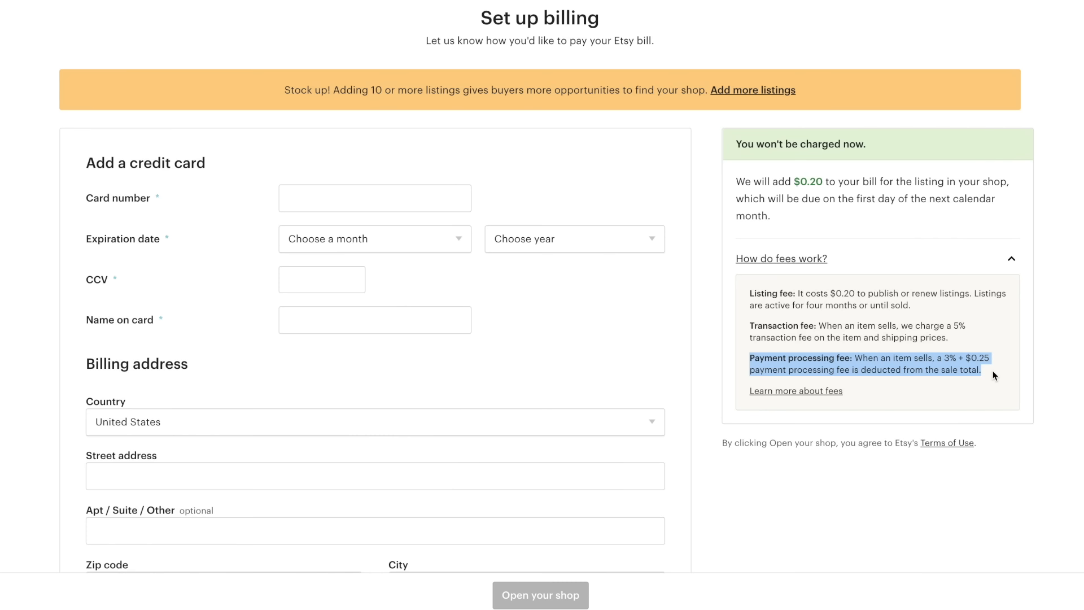
left_click(993, 372)
scroll(992, 371, "down", 1)
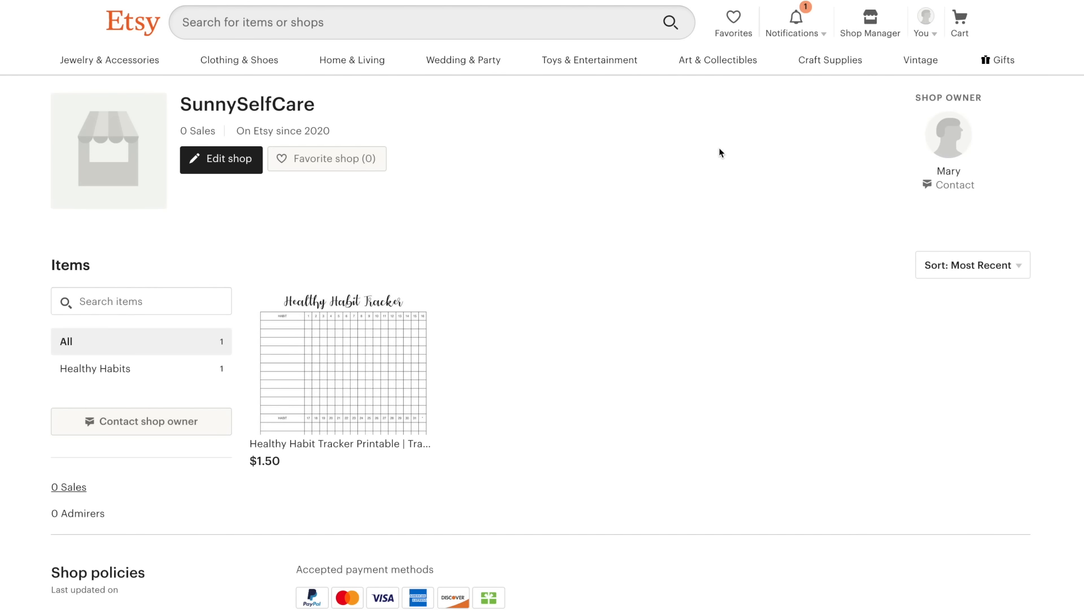
Step: Open the SunnySelfCare shop page for editing and open the shop announcement field
left_click(239, 163)
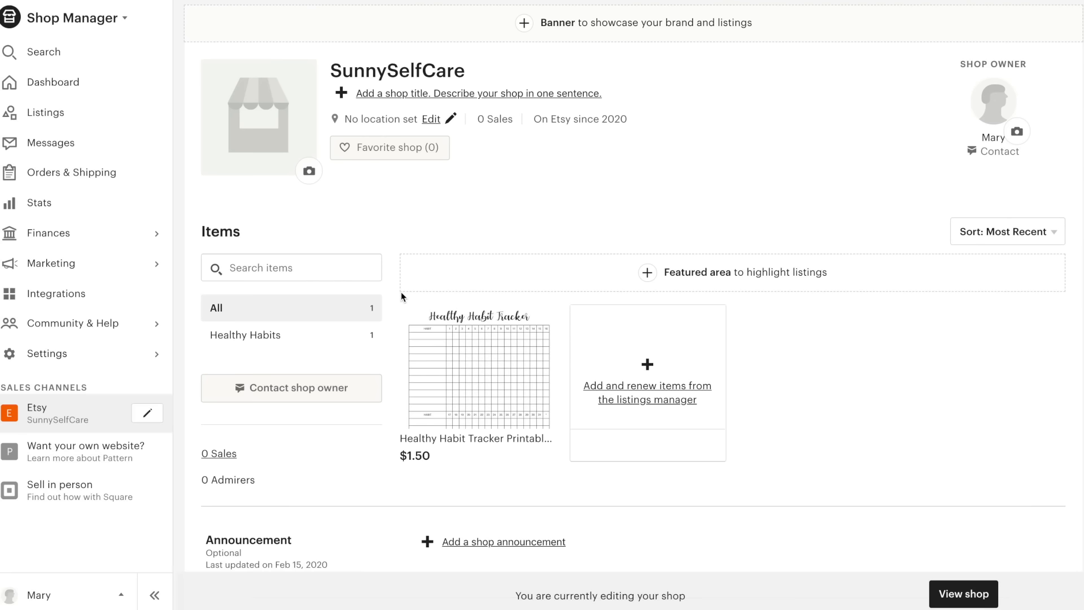
scroll(401, 292, "down", 7)
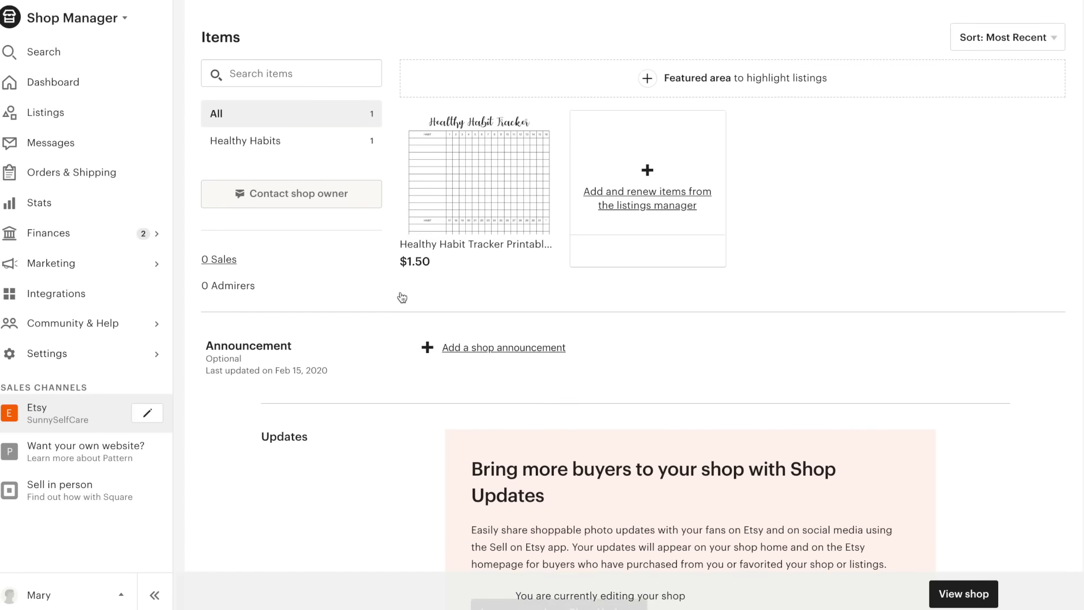
scroll(401, 297, "down", 1)
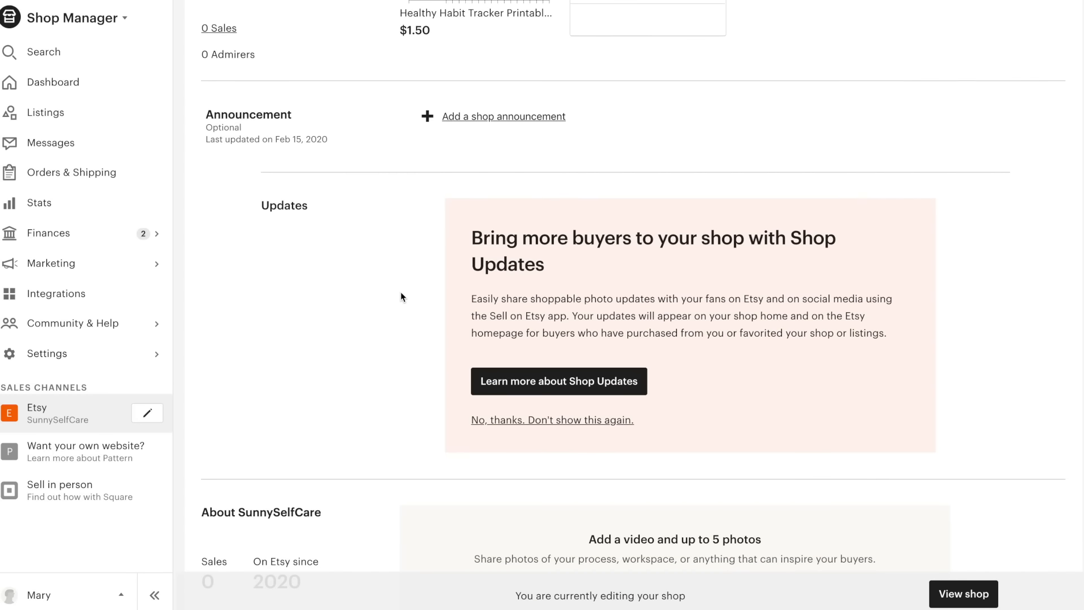
left_click(490, 119)
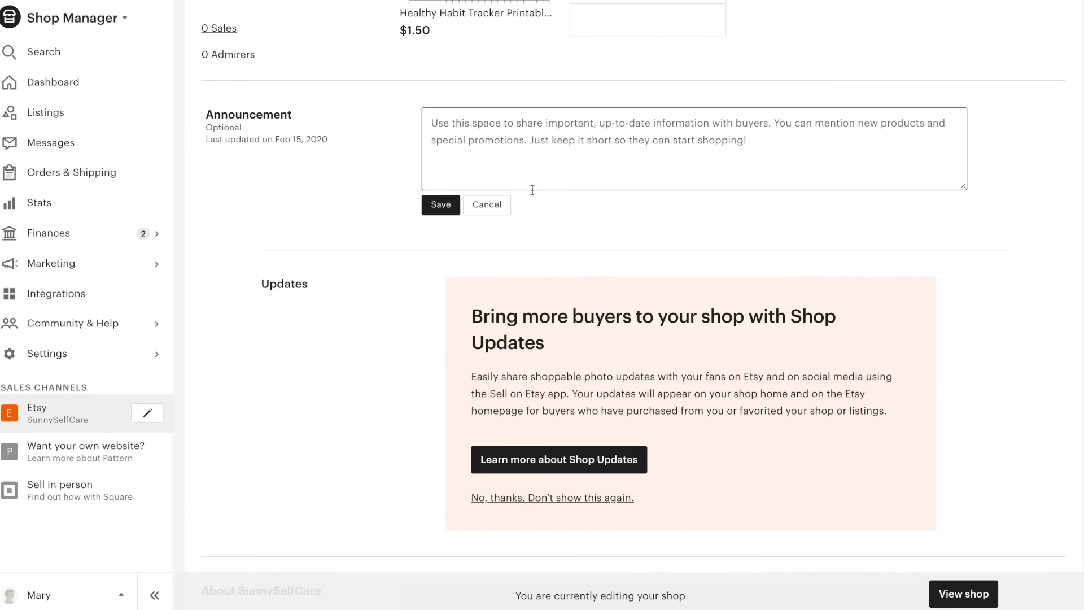
Step: Examine the About, story, web links and shop members sections, including the details requested for a new shop member
scroll(493, 290, "down", 9)
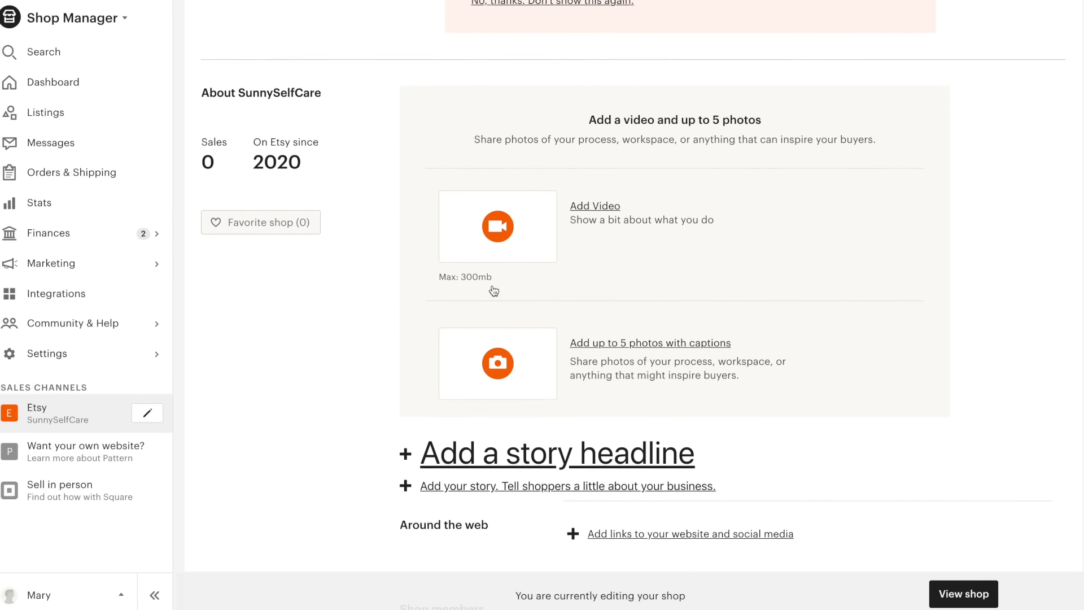
scroll(493, 291, "down", 1)
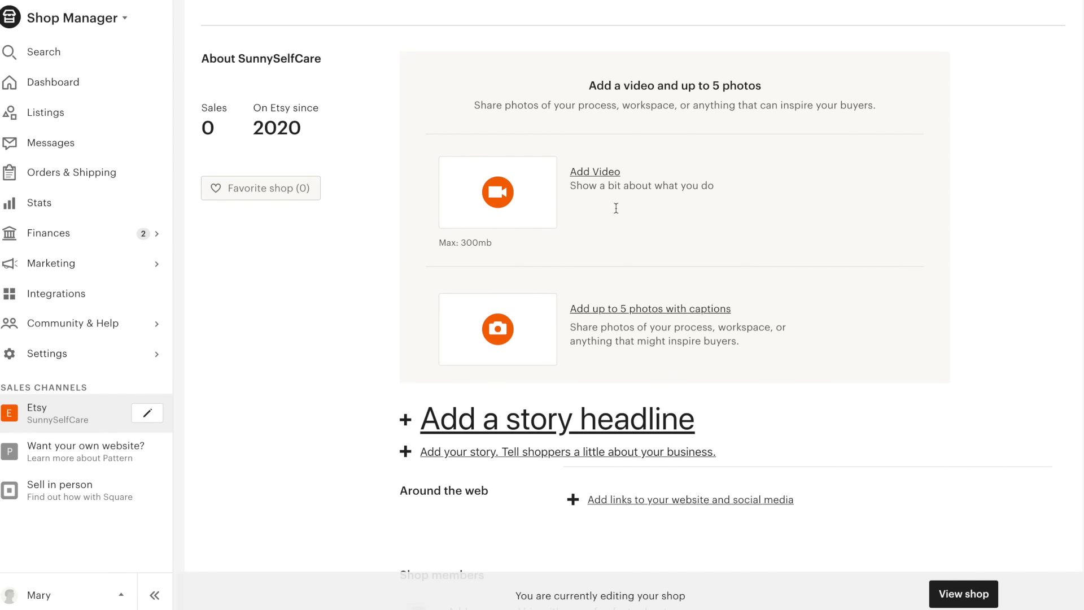
scroll(715, 450, "down", 3)
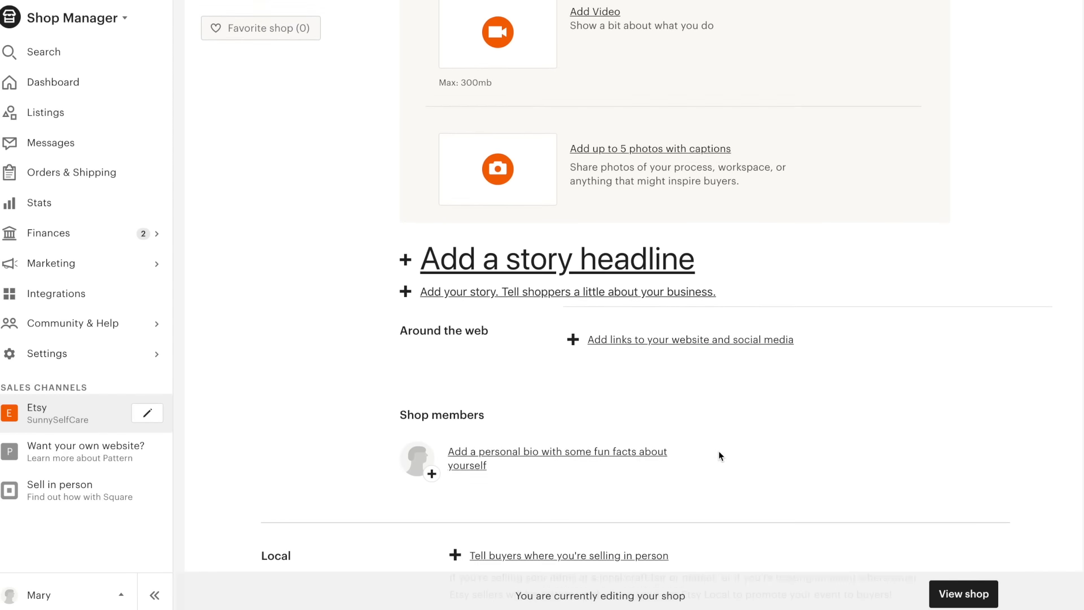
scroll(658, 358, "down", 1)
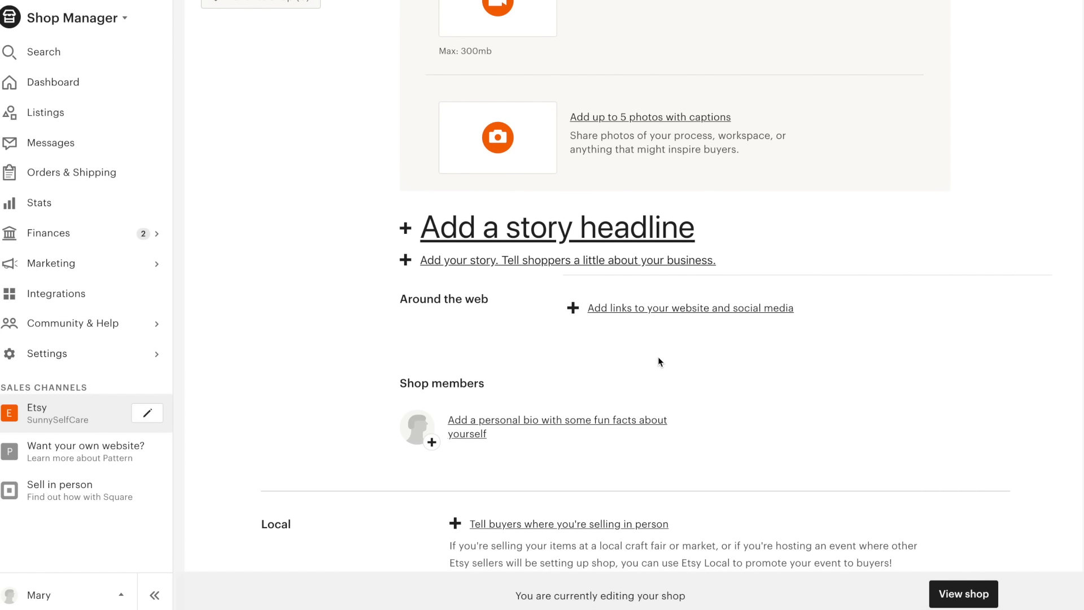
scroll(658, 357, "down", 1)
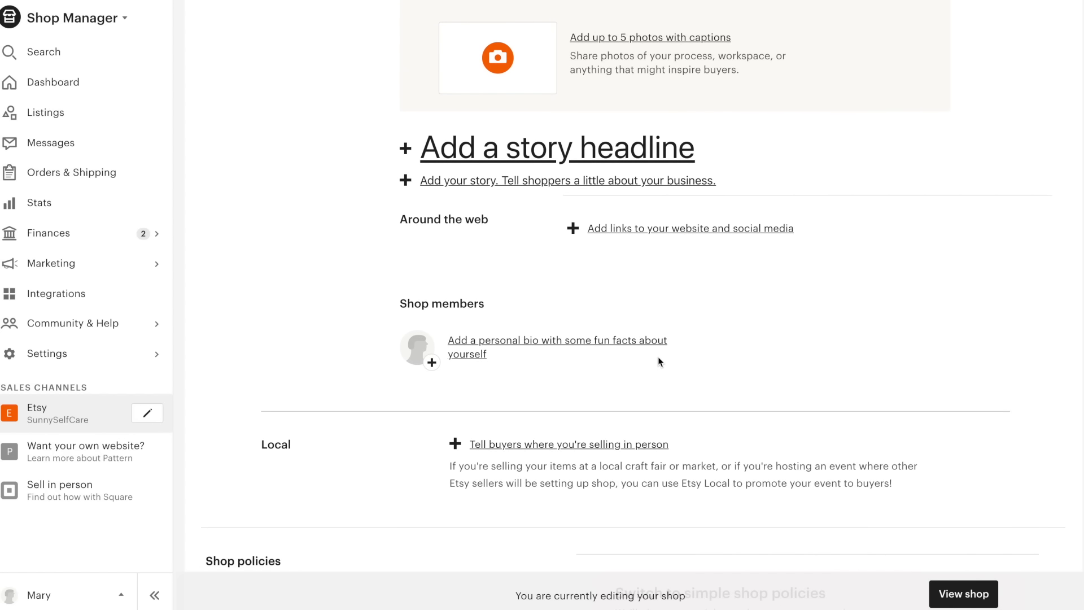
left_click(622, 347)
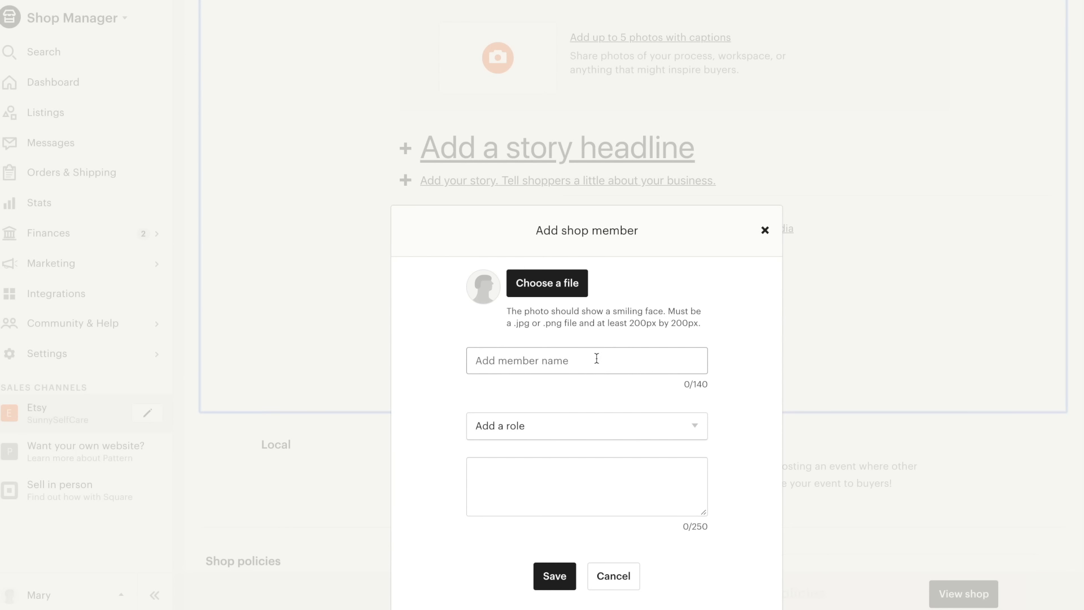
left_click(765, 230)
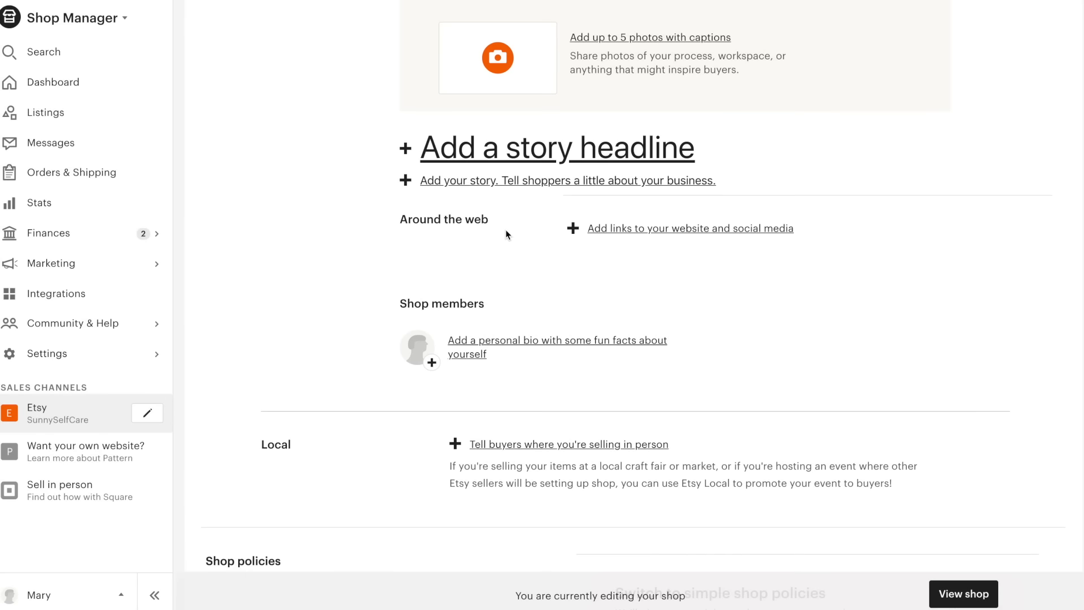
Step: Begin the shop story with "Sunny Self Care began as a way to share all the resources I had created for myself after attending years of therapy"
left_click(493, 181)
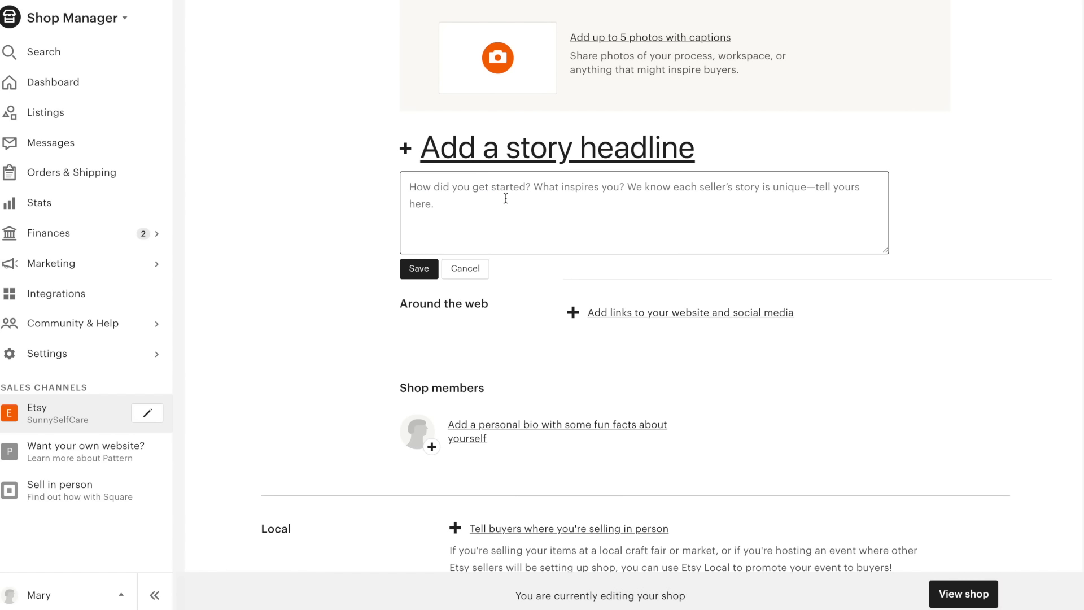
type("Sun")
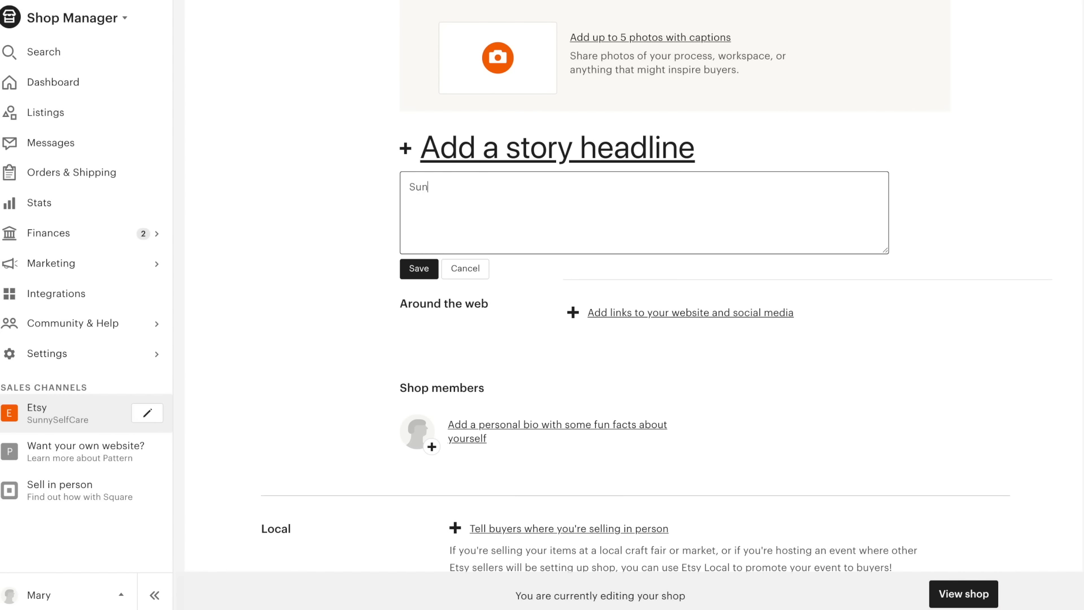
type("ny Self Care began as a way to s")
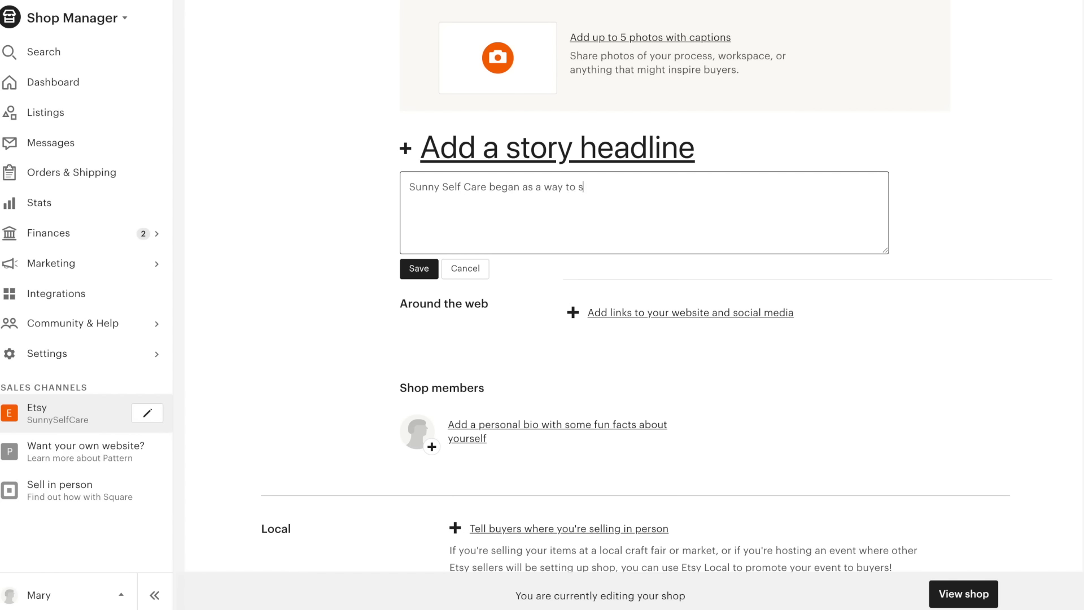
type("hare all the resources I had create")
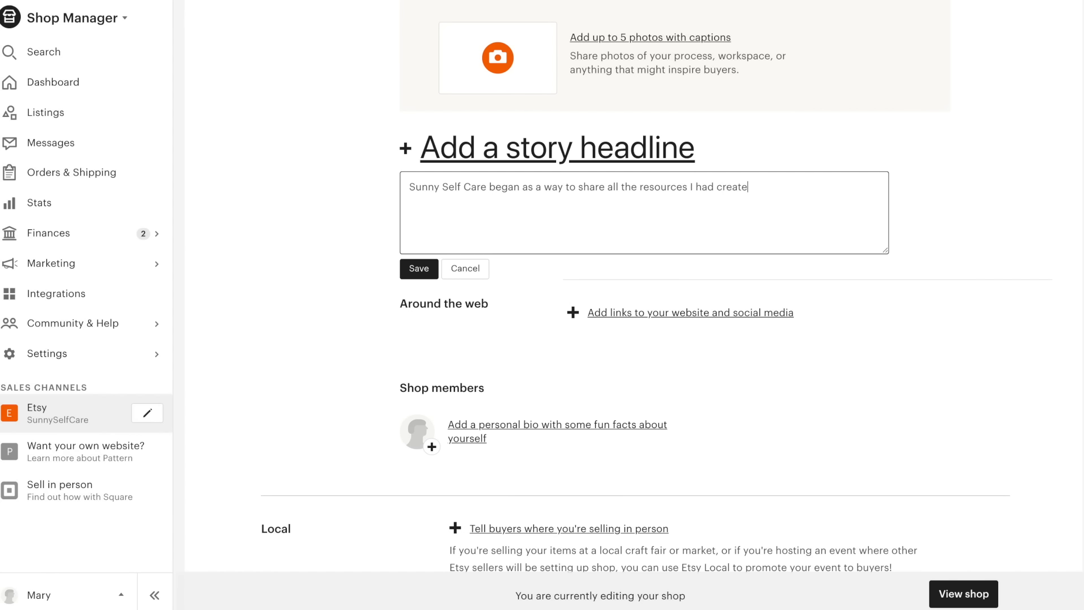
type("d for myself after attentding years of thersapy.")
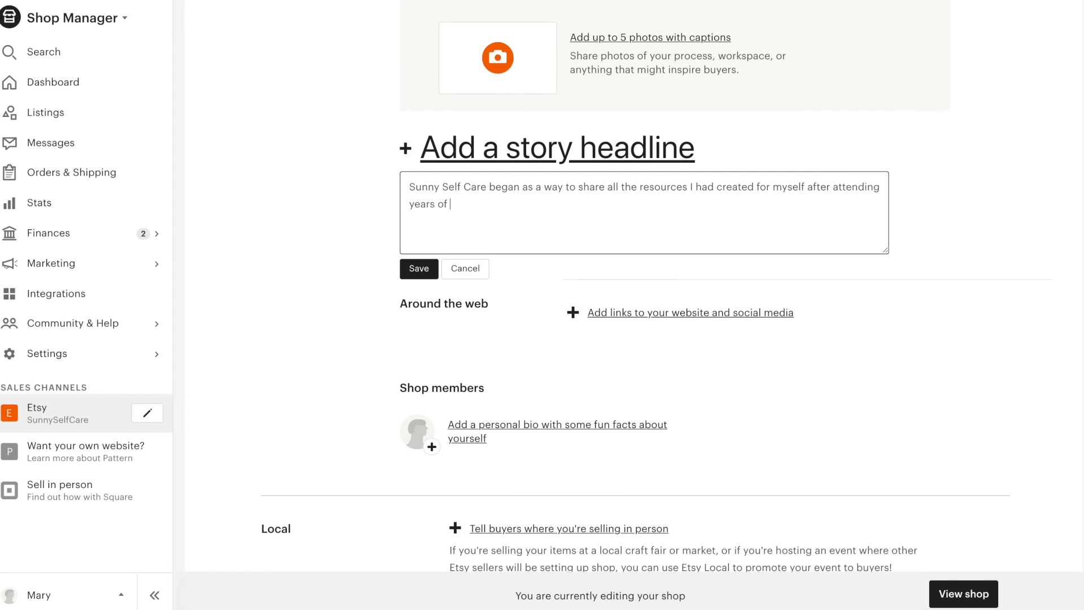
key("BackSpace")
key("BackSpace")
Step: Add "Focused on functionality these printables are designed to go along with your own self-care or therapy plan" plus a non-professional disclaimer, and save the story
type("py. Focis")
type(" functionality and")
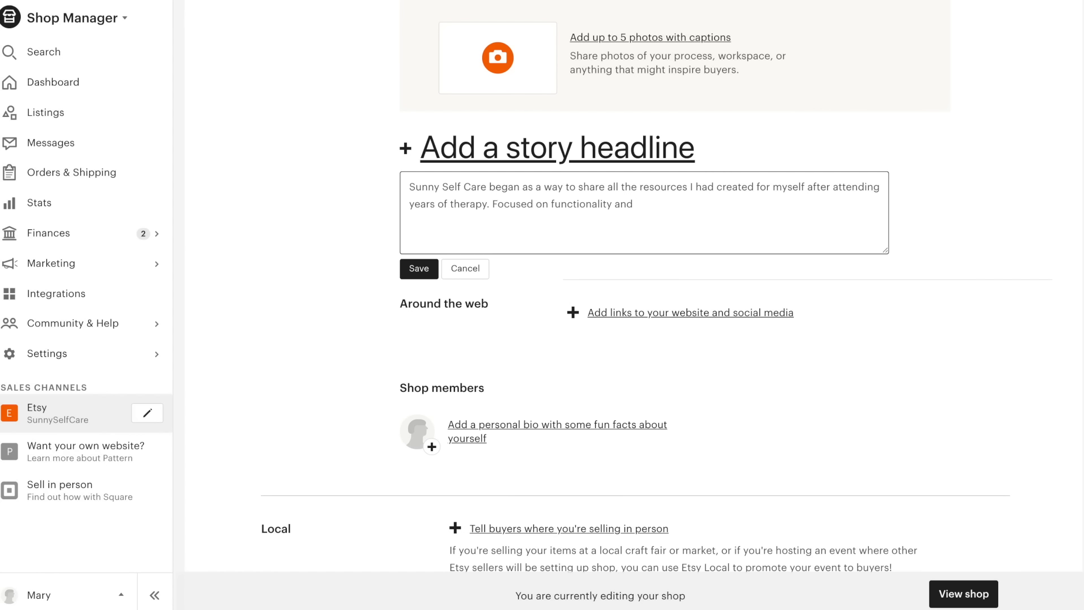
key("BackSpace")
key("BackSpace")
type("these printables are de")
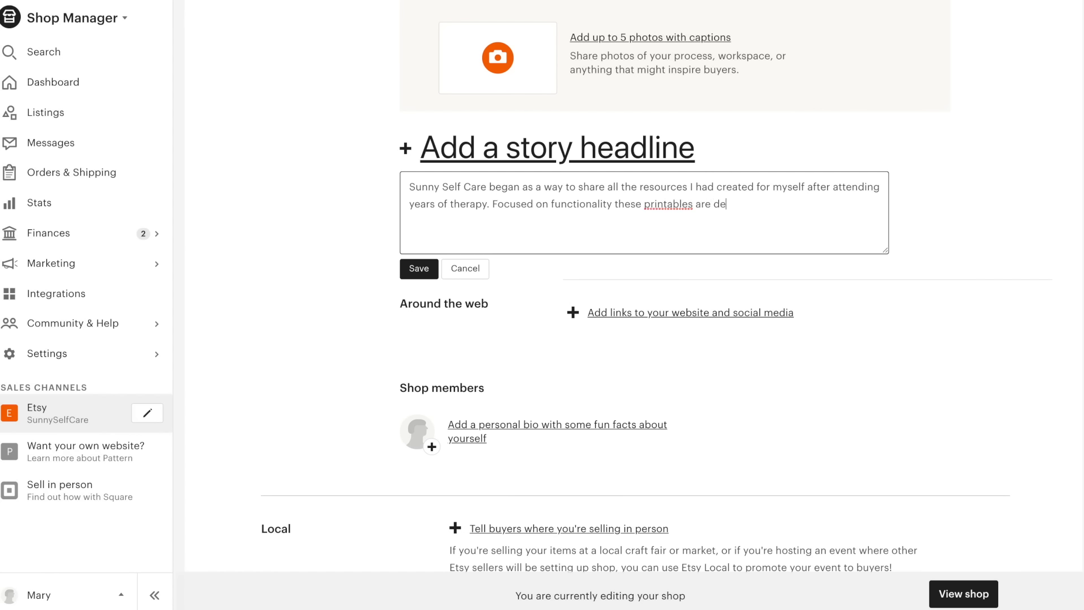
type("signed to go along with ")
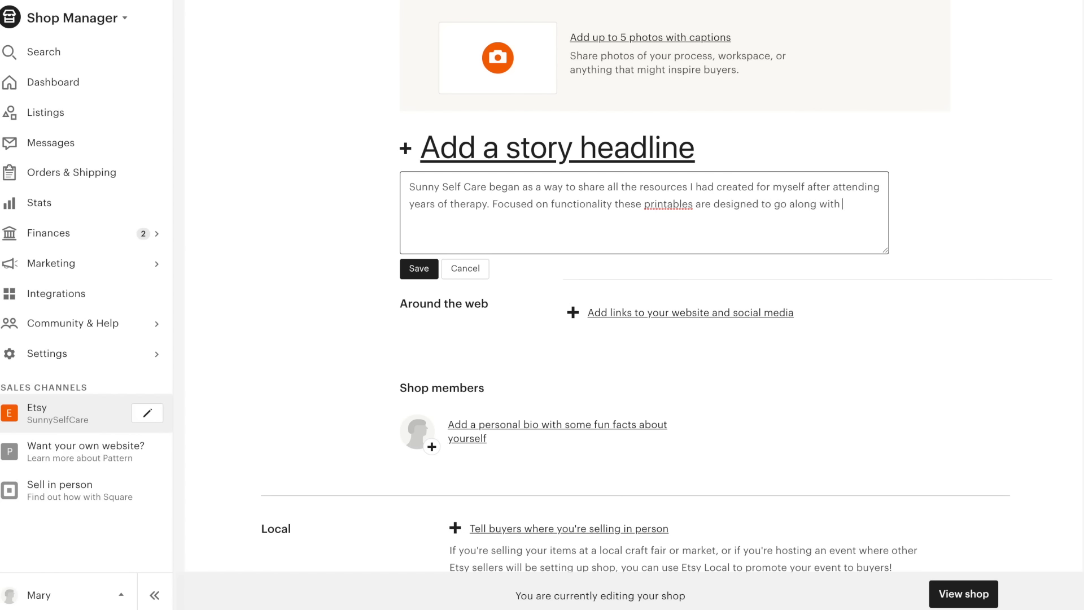
type("your own")
left_click(417, 273)
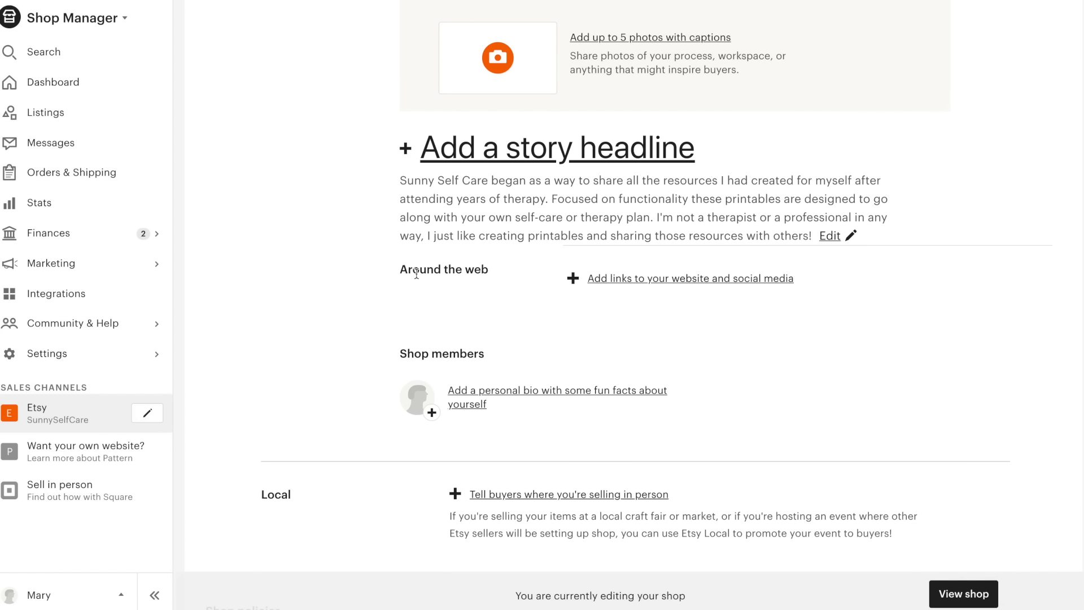
Step: Open the shop icon upload for SunnySelfCare and start choosing an image file
scroll(416, 274, "up", 6)
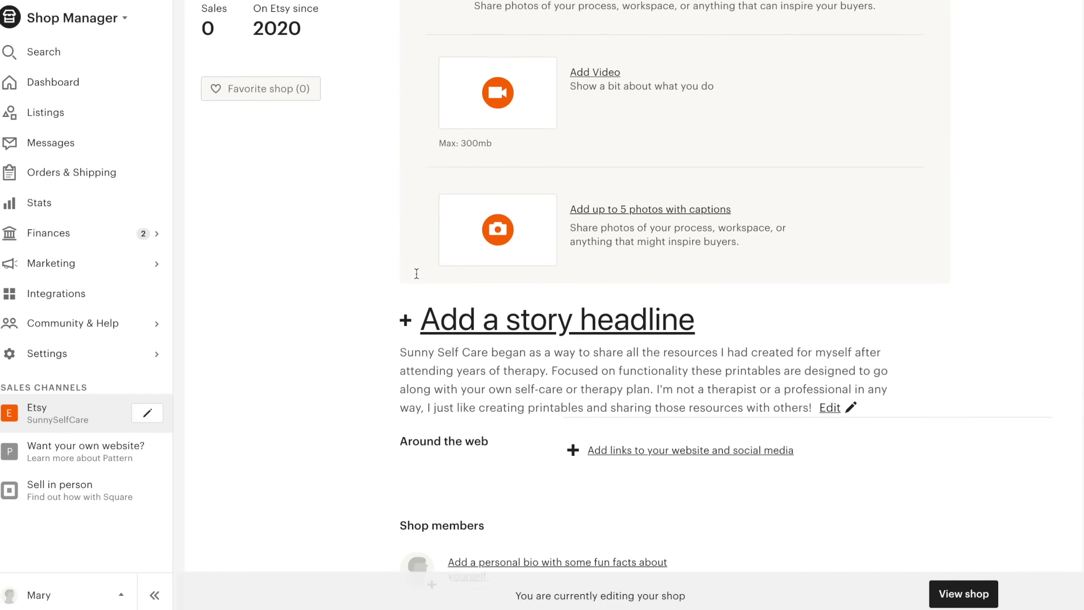
scroll(417, 276, "up", 9)
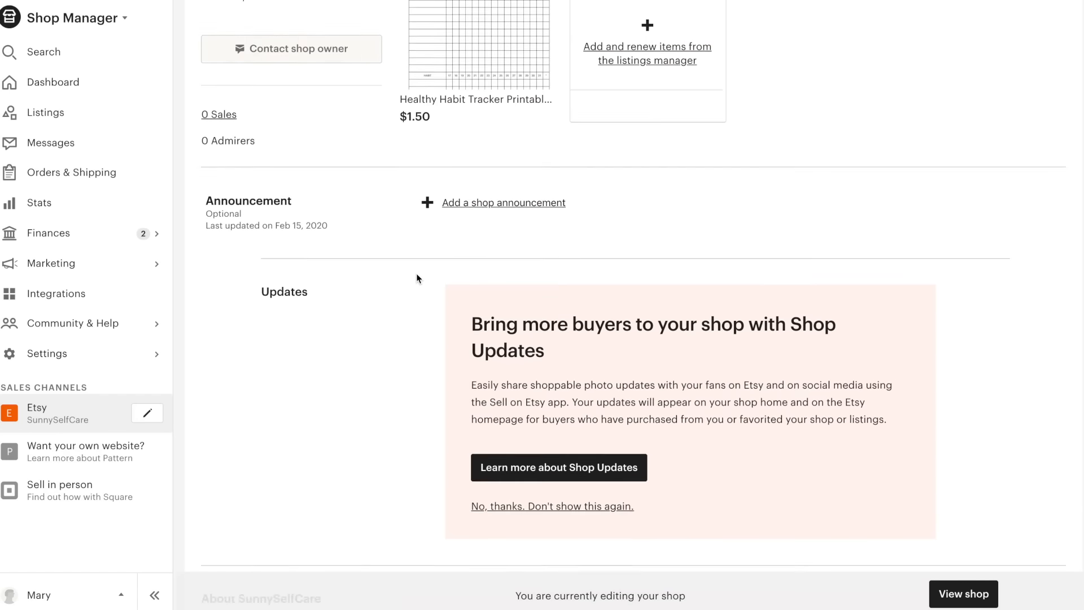
scroll(416, 275, "up", 4)
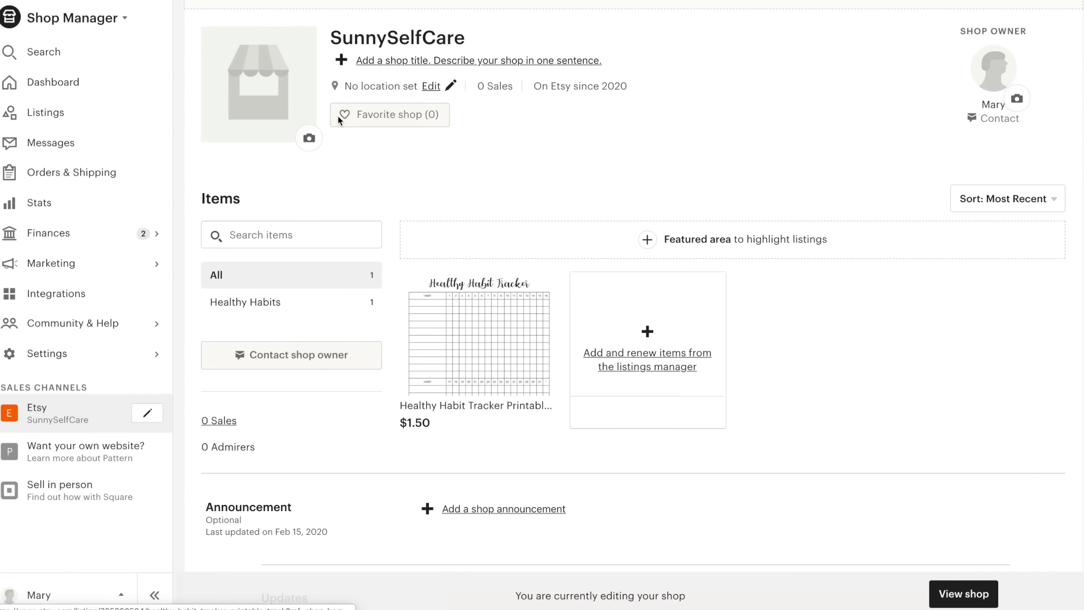
left_click(308, 138)
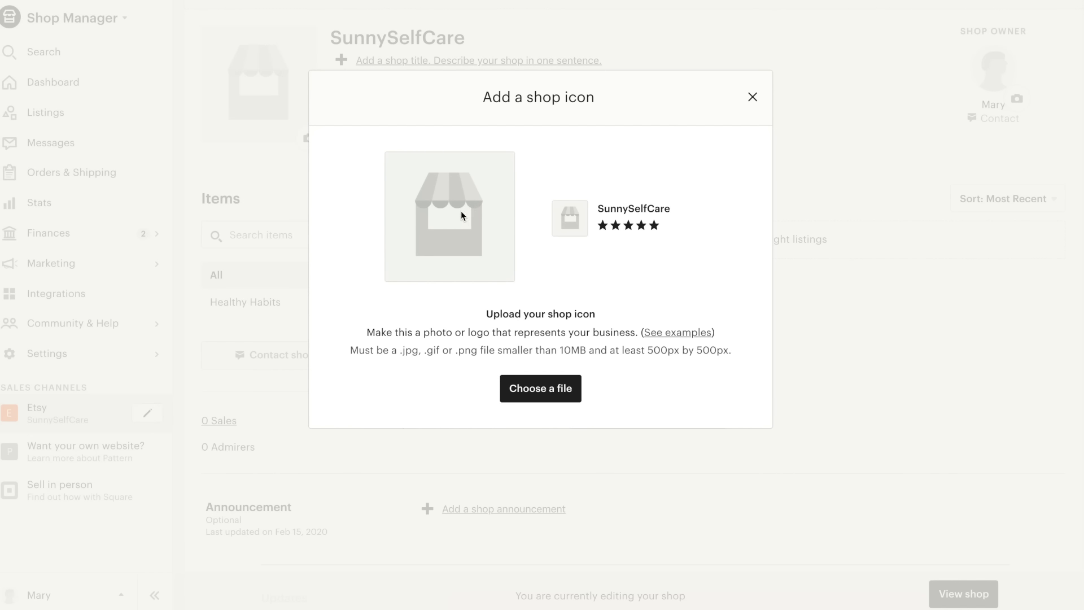
left_click(551, 391)
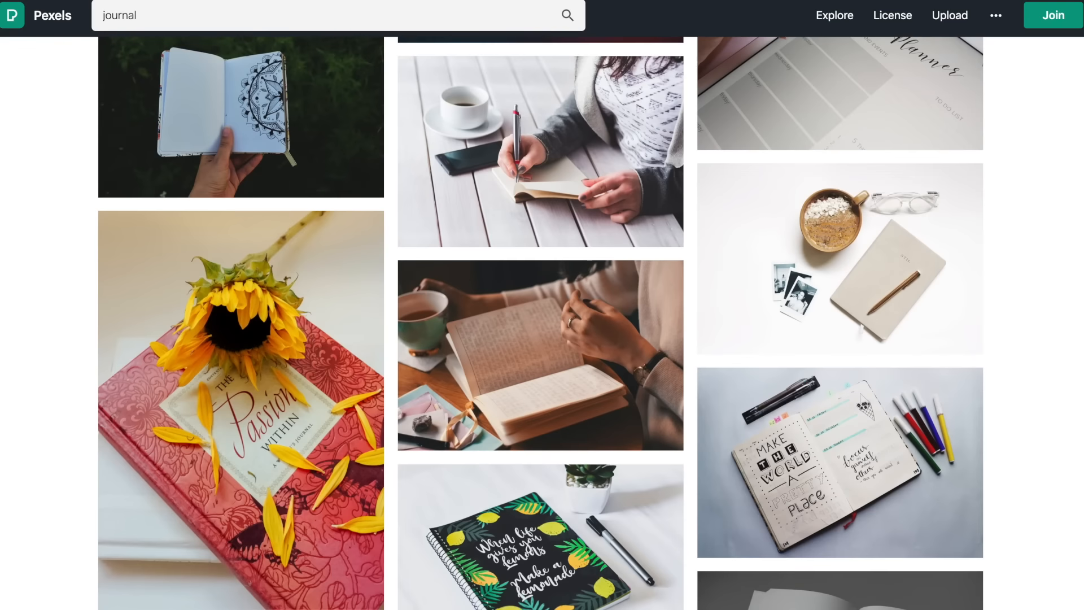
Step: Switch to Pexels, browse the journal photos and open the one with the pink journal, gold pen and copper stars
scroll(541, 322, "down", 4)
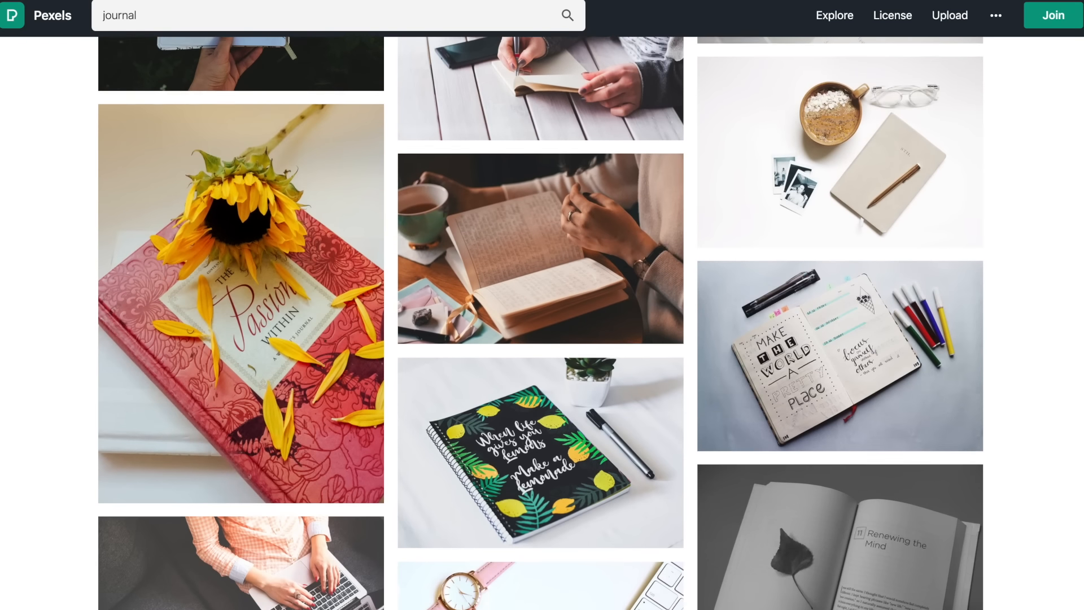
scroll(541, 322, "down", 15)
scroll(541, 322, "down", 10)
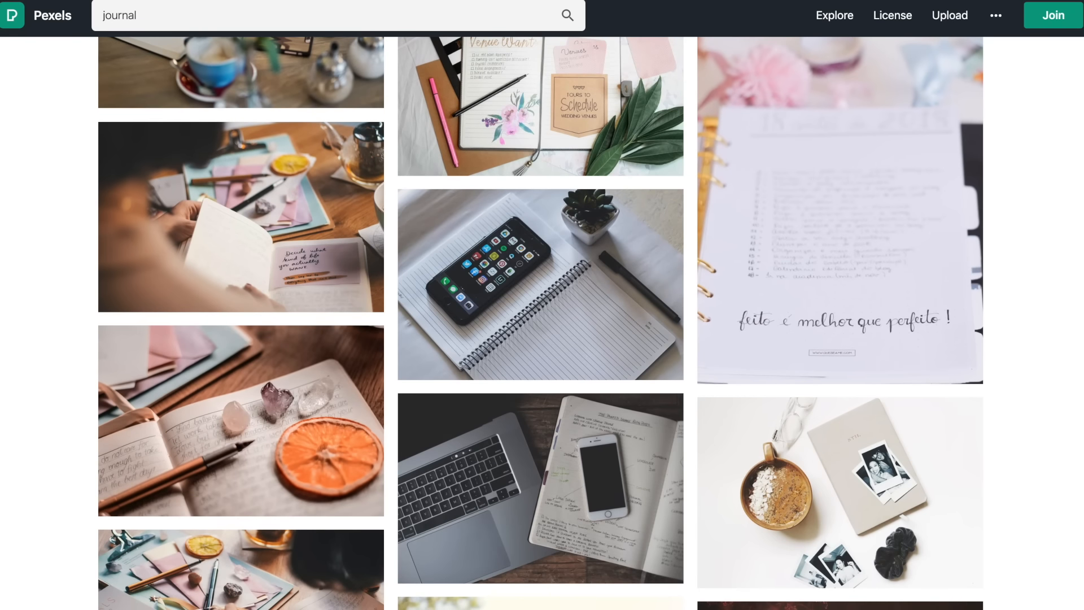
scroll(280, 14, "down", 15)
scroll(280, 14, "up", 20)
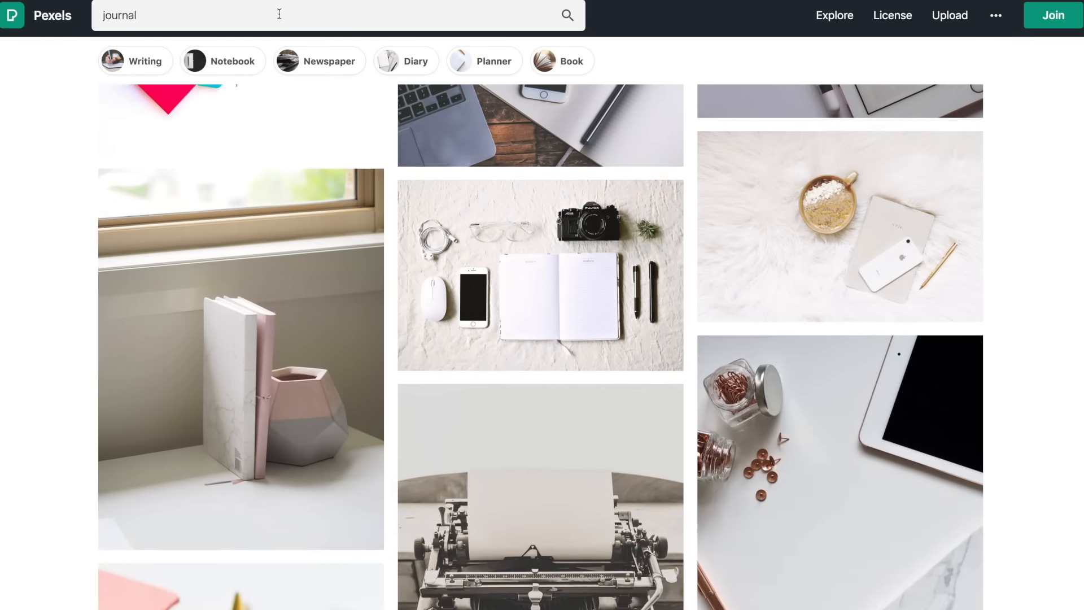
scroll(279, 14, "down", 3)
scroll(279, 11, "up", 14)
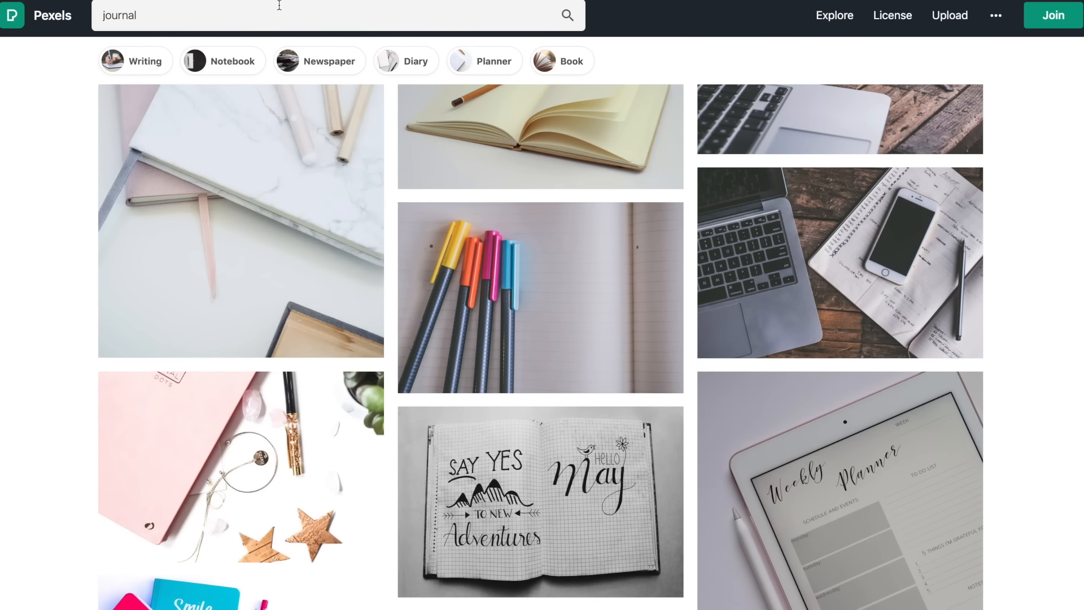
scroll(279, 6, "down", 3)
left_click(245, 261)
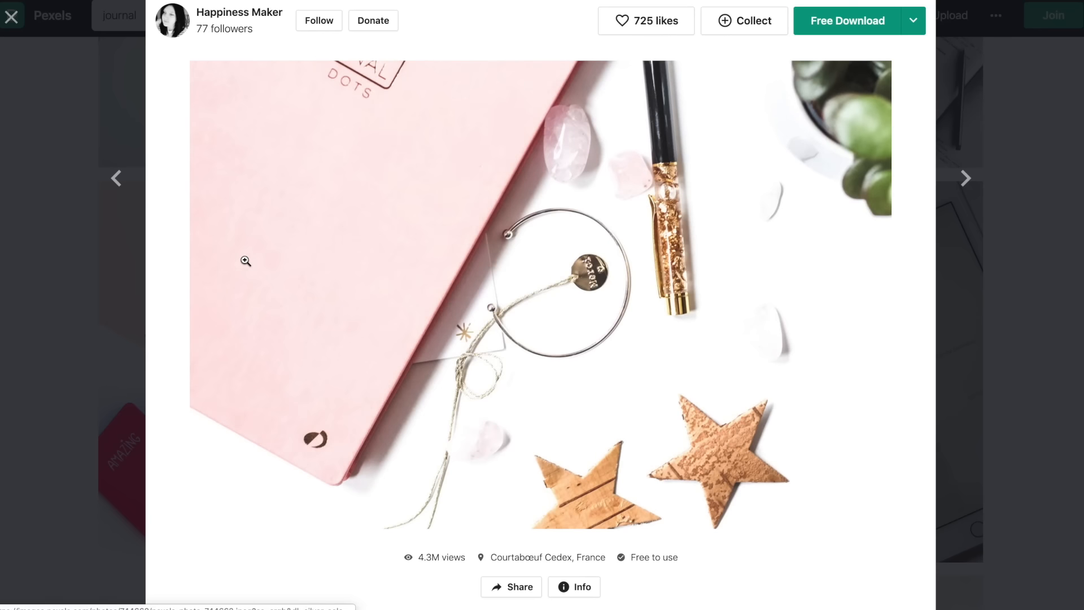
Step: Save the pink journal photo to Downloads as a JPEG named "sunny self care" and return to Etsy's shop icon file selection
right_click(464, 235)
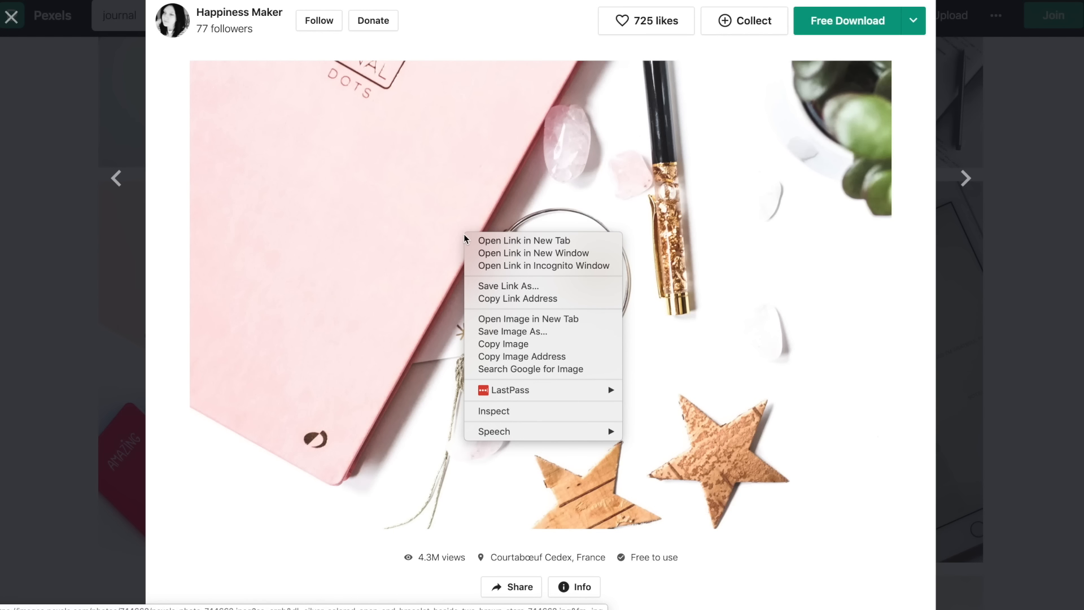
left_click(506, 333)
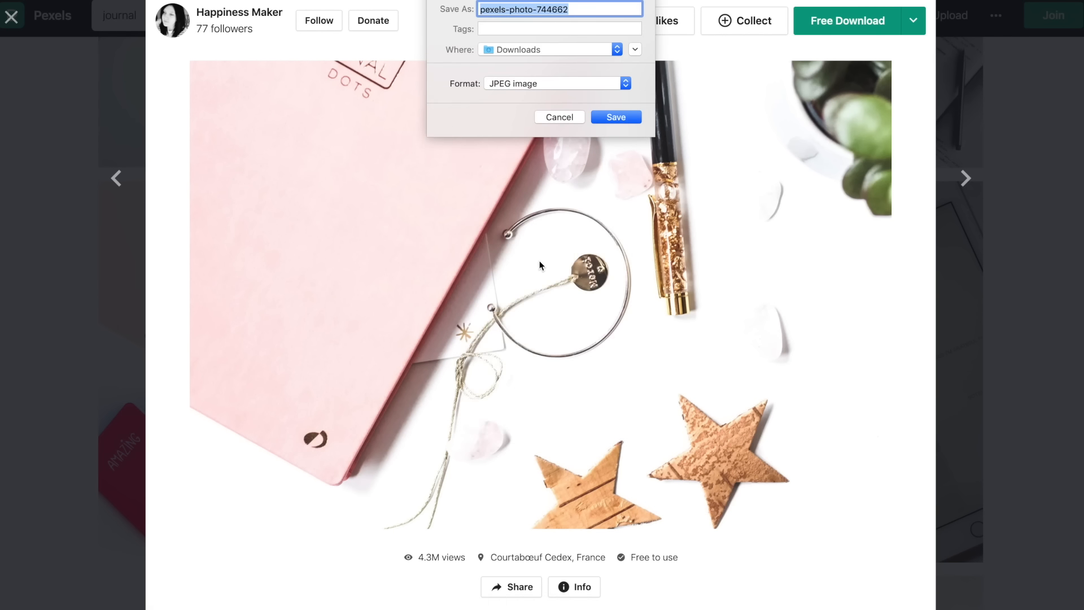
type("sunny")
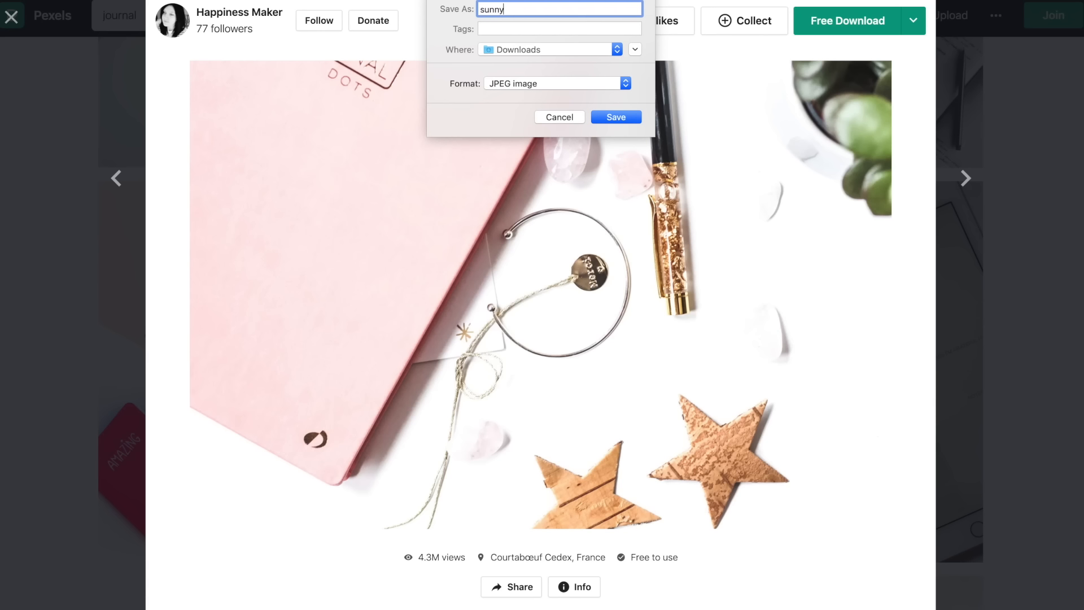
type(" self care")
key("Return")
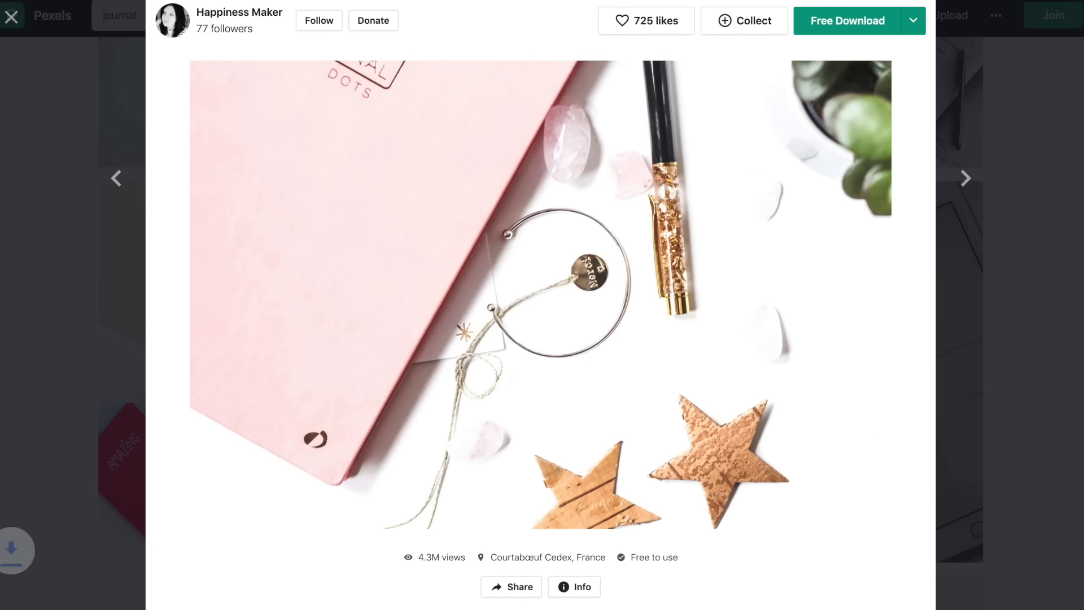
left_click(966, 94)
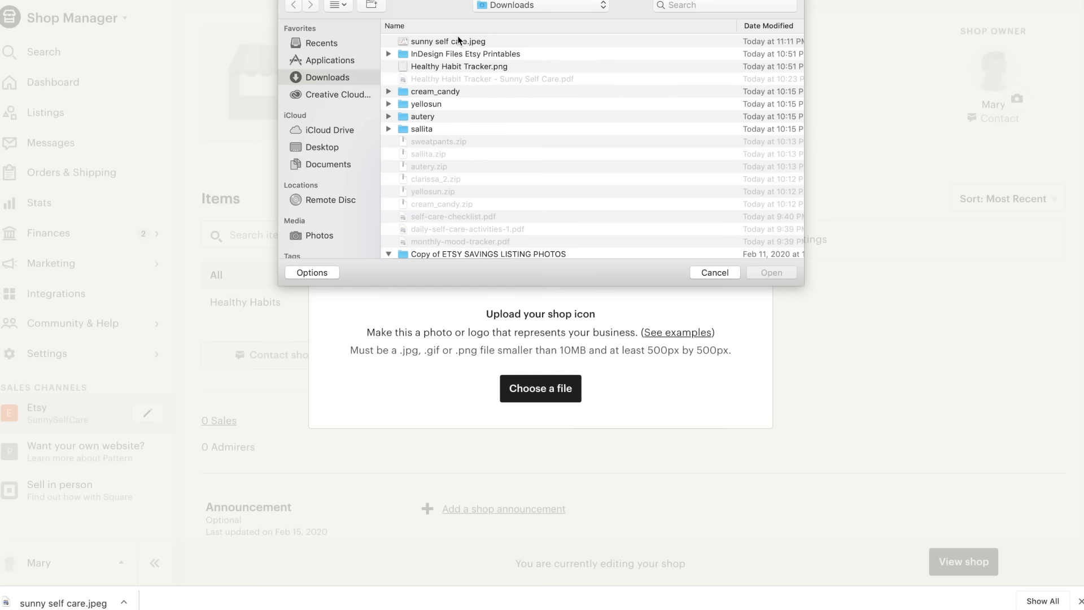
Step: Upload "sunny self care.jpeg" as the shop icon, expand the crop to cover the whole image, and accept the icon preview
double_click(457, 39)
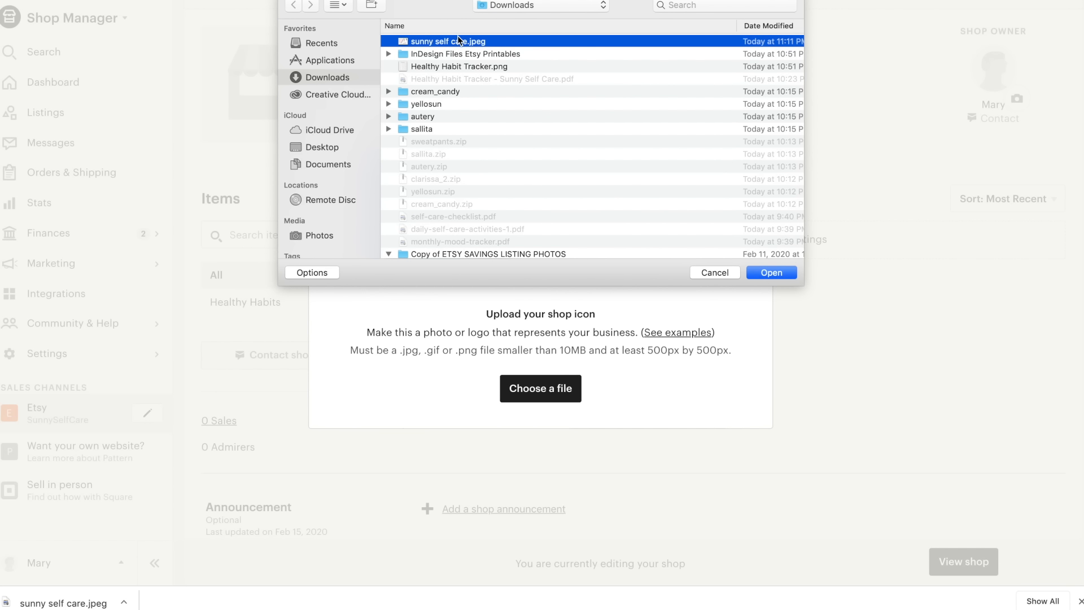
left_click_drag(565, 224, 574, 226)
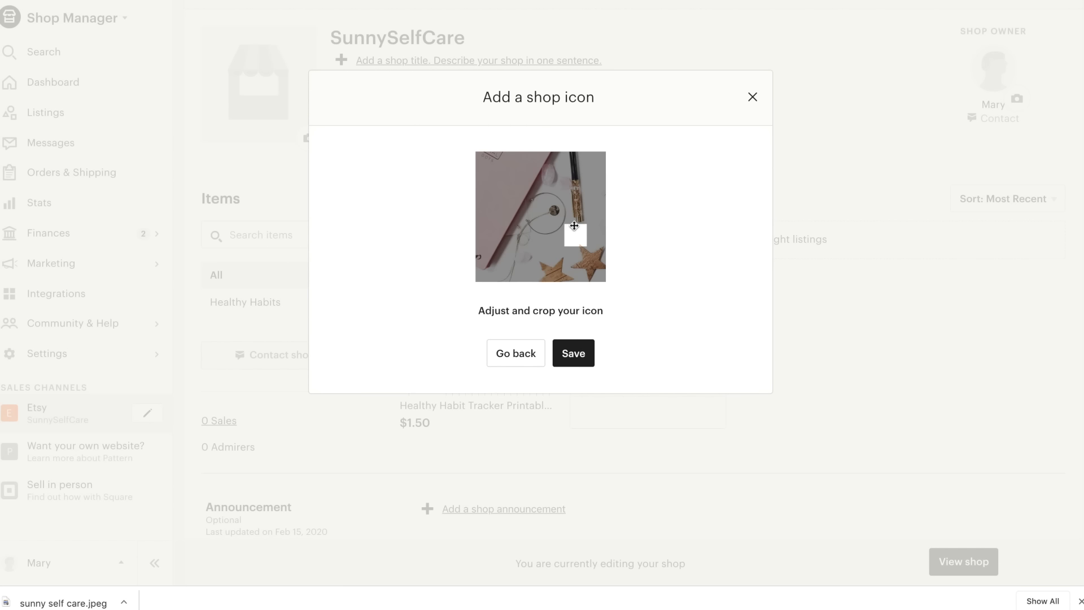
left_click_drag(576, 218, 416, 151)
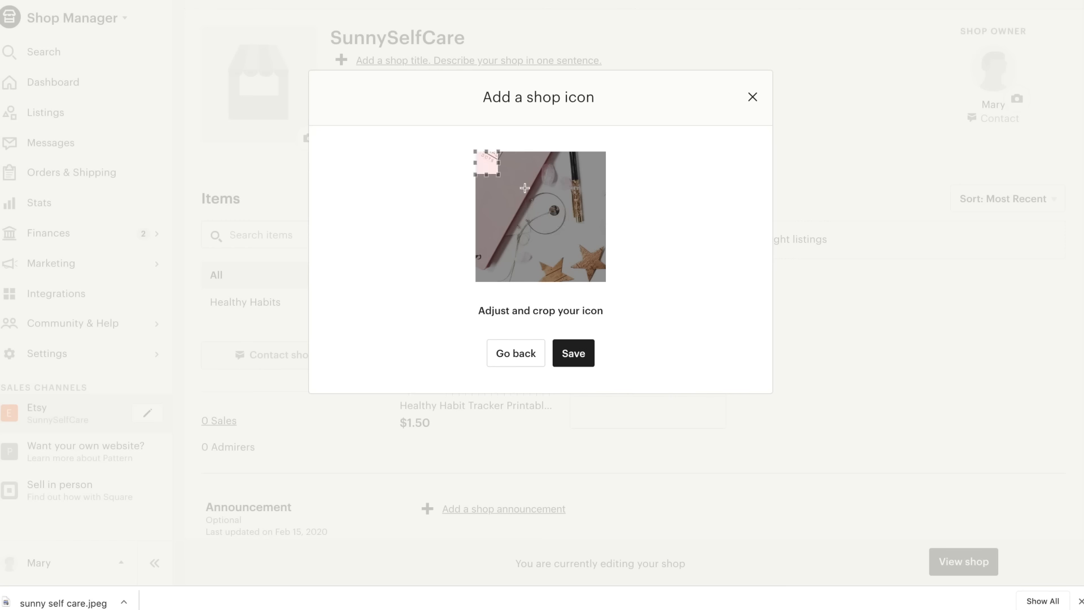
left_click_drag(498, 177, 675, 372)
left_click(575, 357)
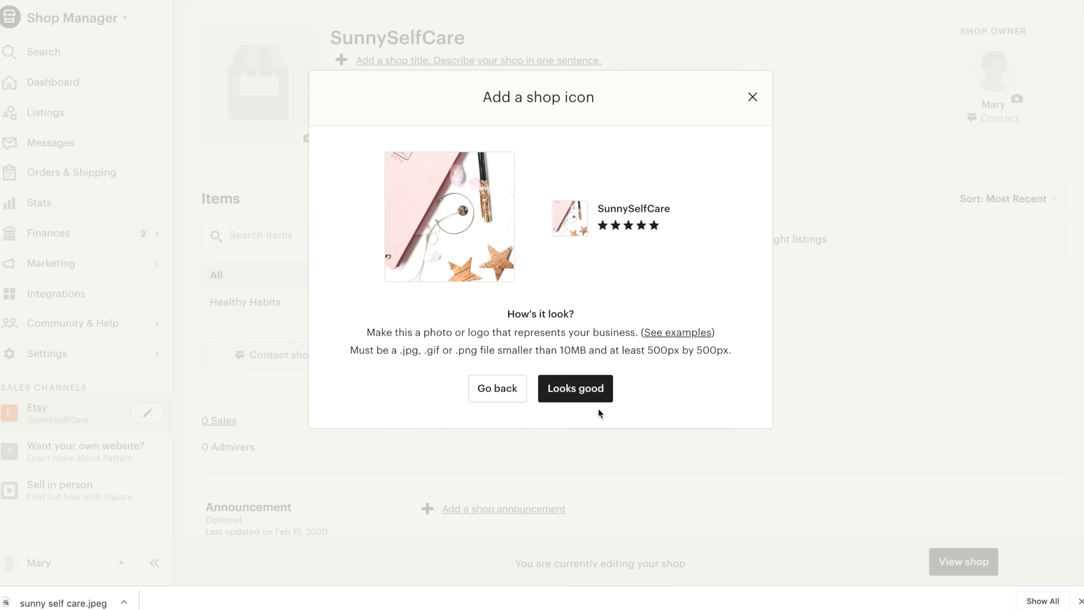
left_click(591, 388)
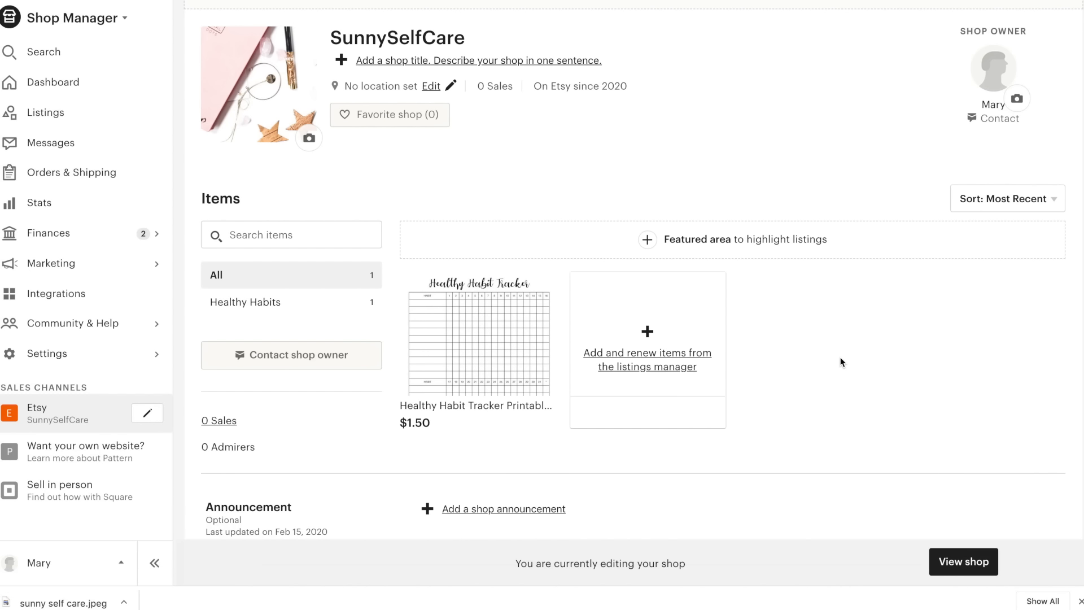
Step: Add "sunny self care.jpeg" as the shop owner's profile photo and save it
scroll(404, 392, "up", 1)
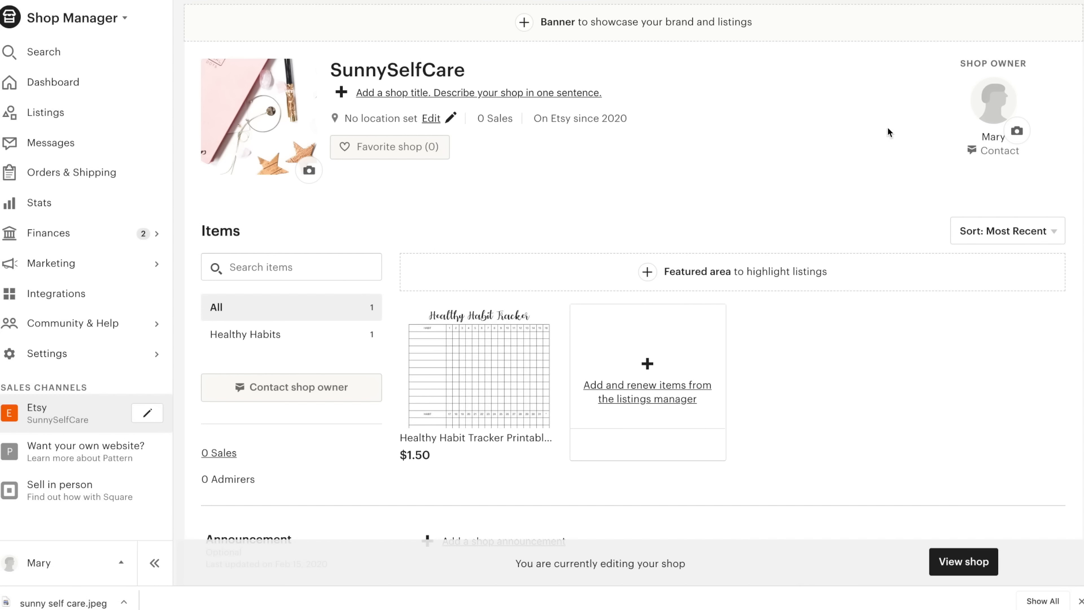
left_click(1017, 130)
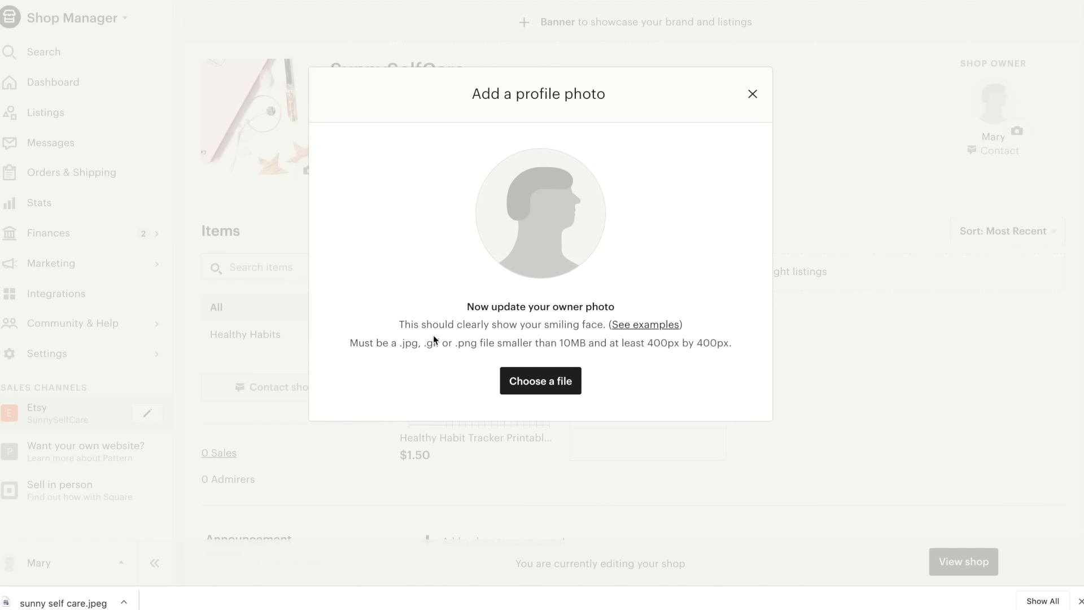
left_click(541, 383)
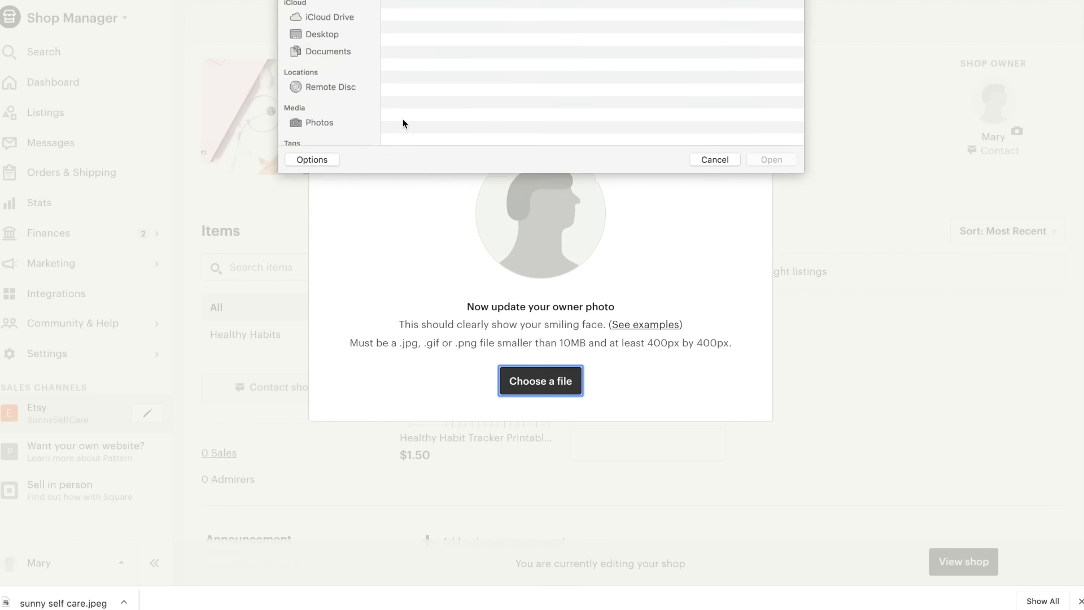
left_click(441, 41)
double_click(440, 41)
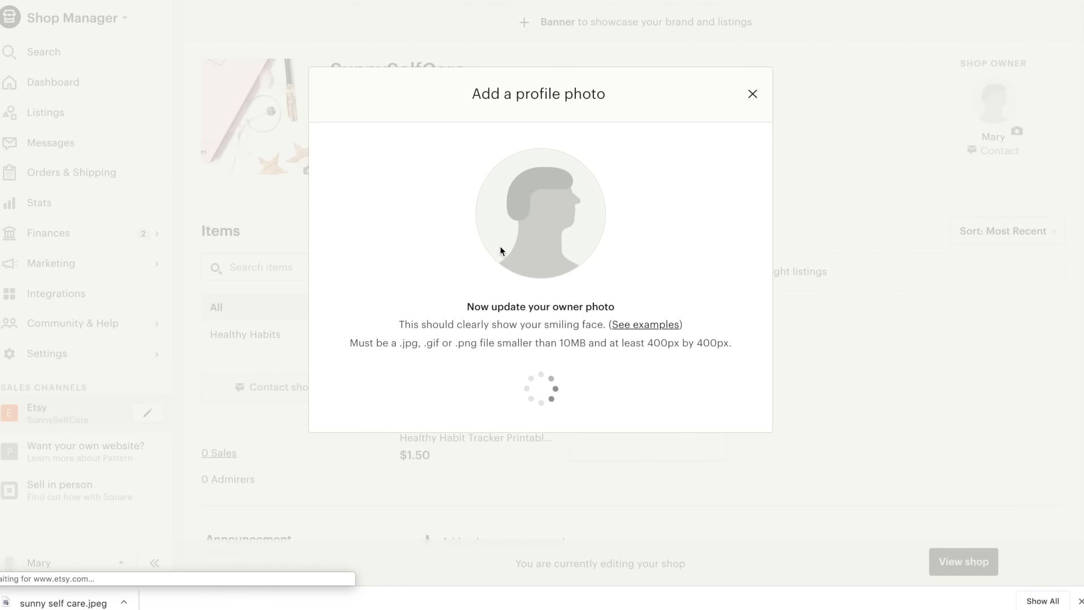
left_click(581, 350)
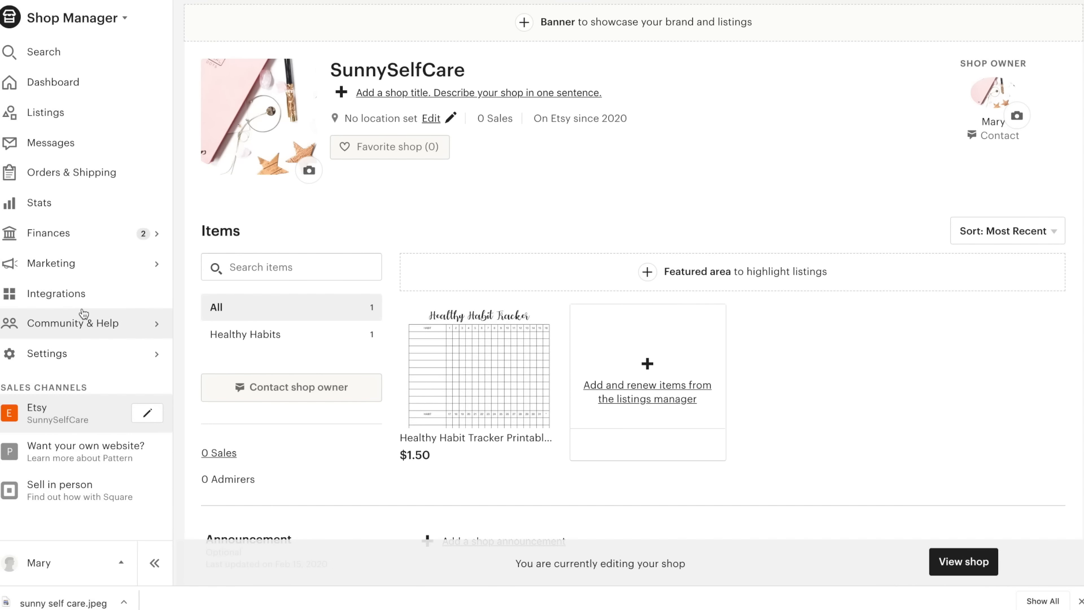
Step: Look over the Finances options and review the dashboard's stats overview, shop checklist, orders, listings and recent activity
left_click(93, 243)
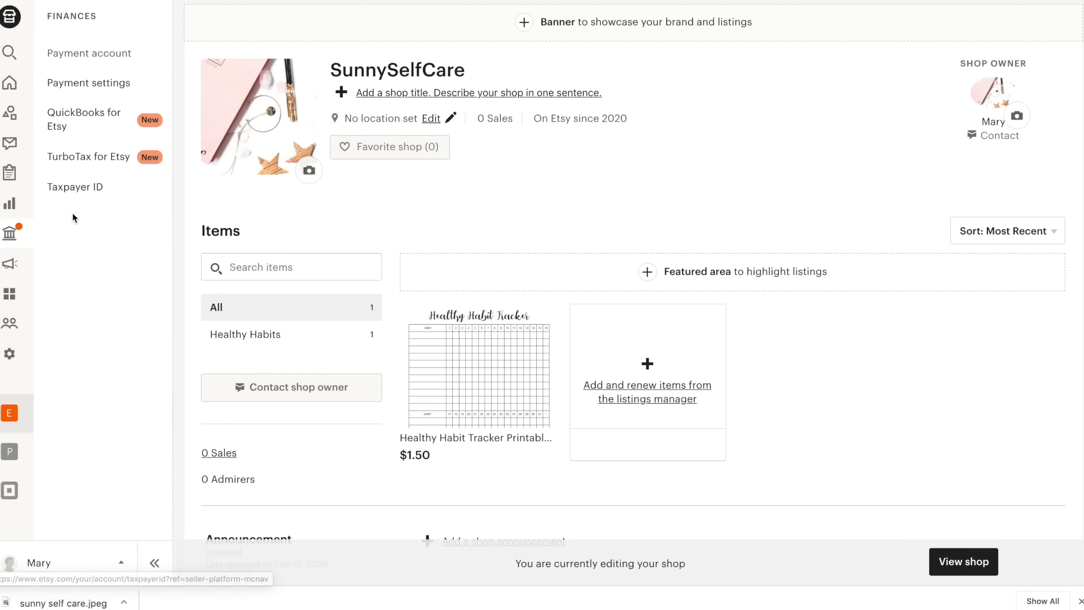
mouse_move(10, 178)
left_click(56, 82)
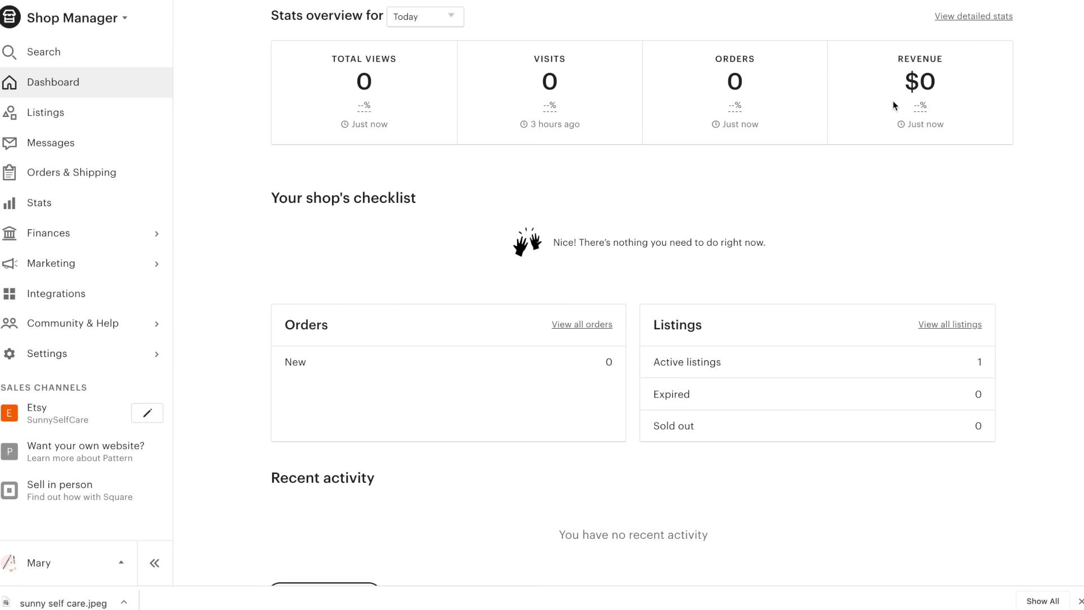
scroll(810, 173, "down", 2)
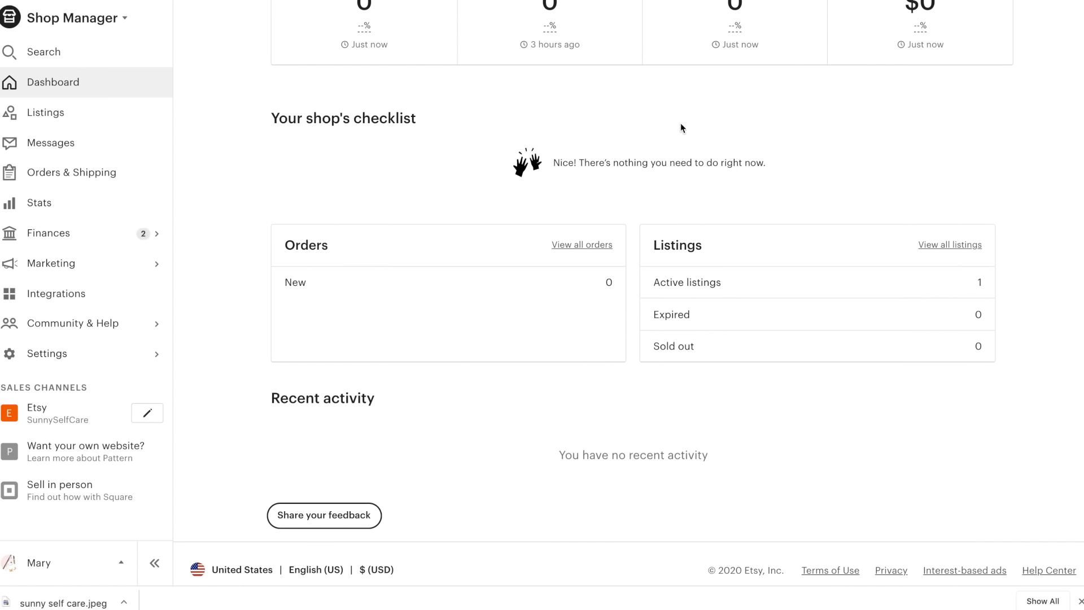
scroll(493, 187, "down", 1)
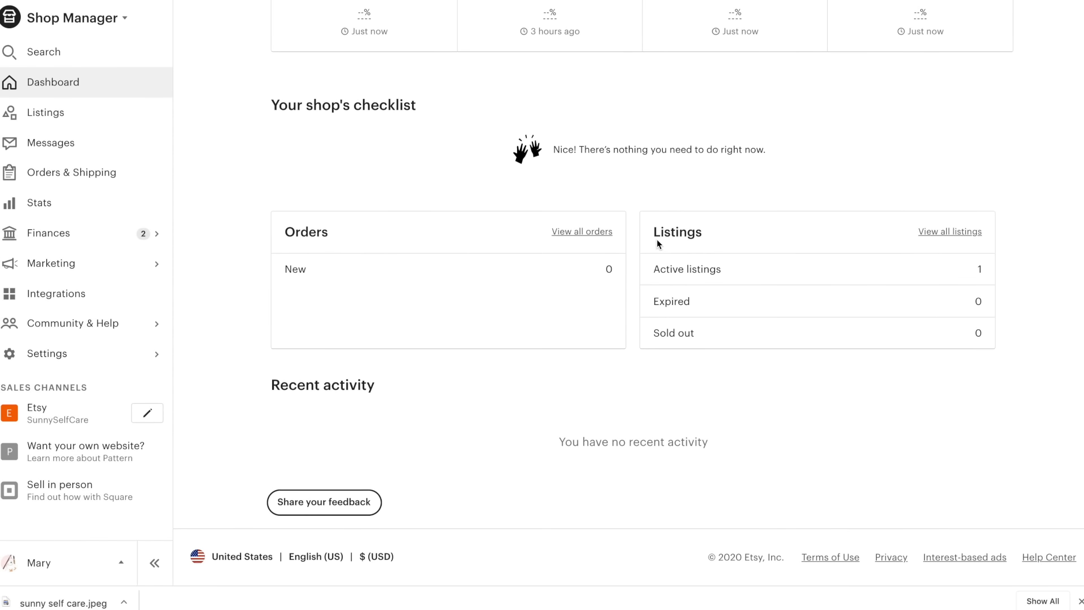
Step: Open the shop's active listings, dismiss the SKU search tip and mark the Healthy Habit Tracker listing as featured
left_click(744, 272)
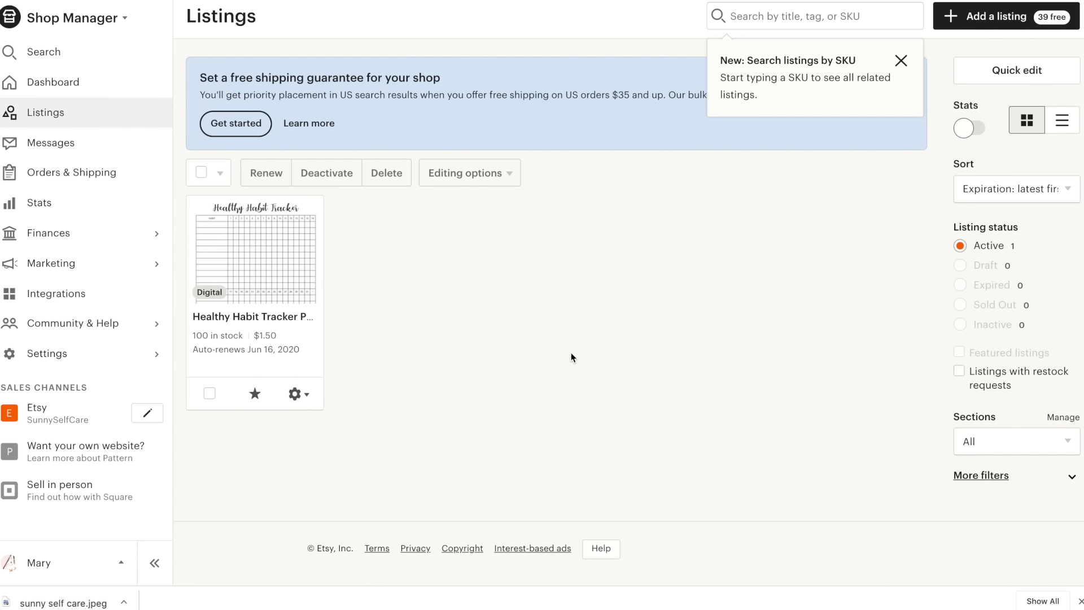
left_click(901, 60)
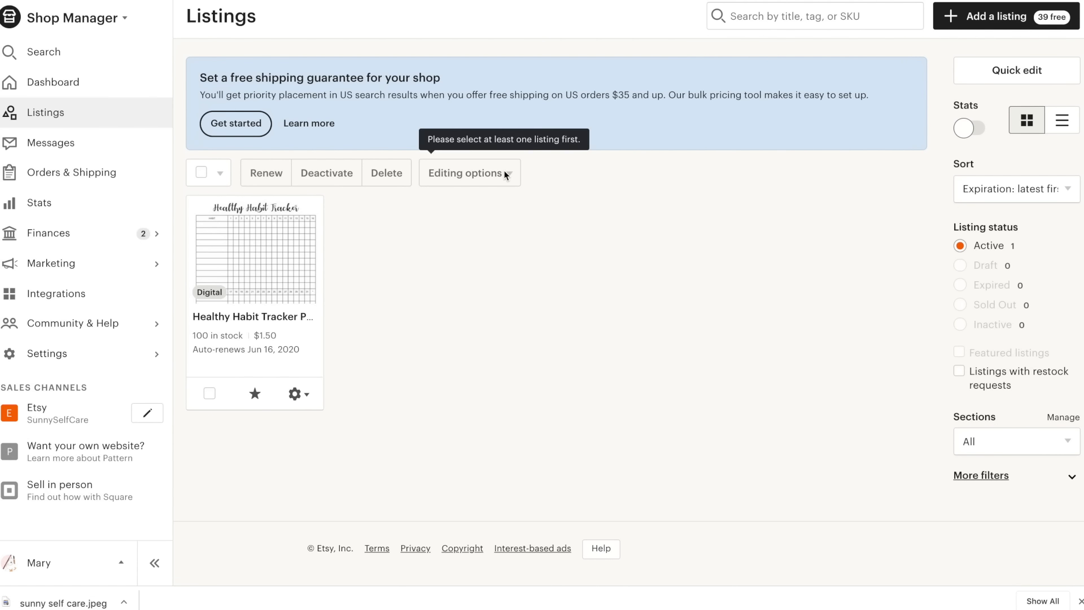
left_click(255, 394)
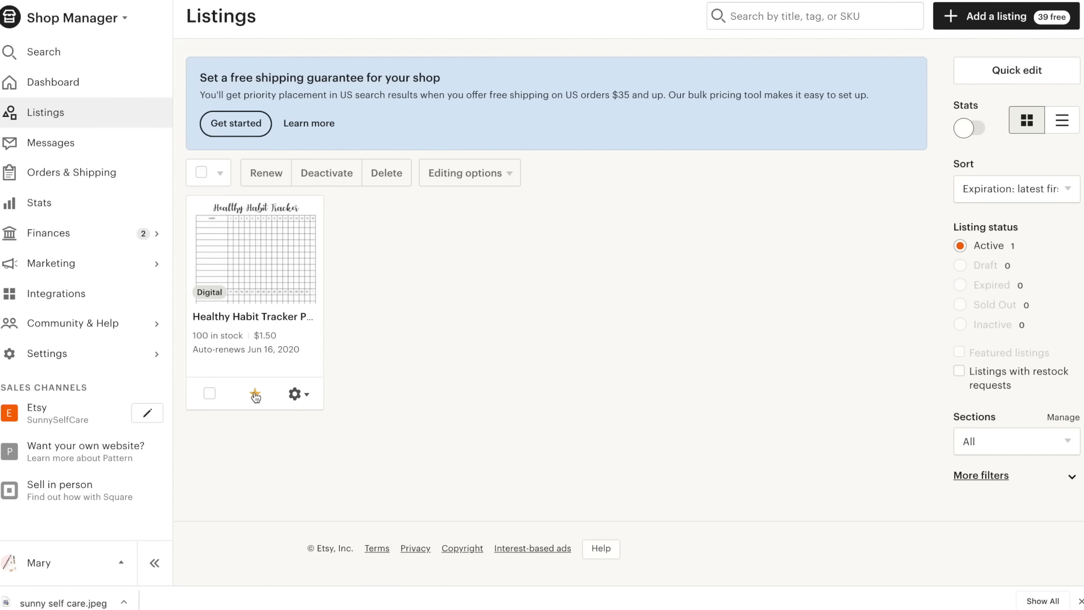
Step: View the Healthy Habit Tracker listing on Etsy as buyers see it, checking its image, item details and return policy
left_click(292, 399)
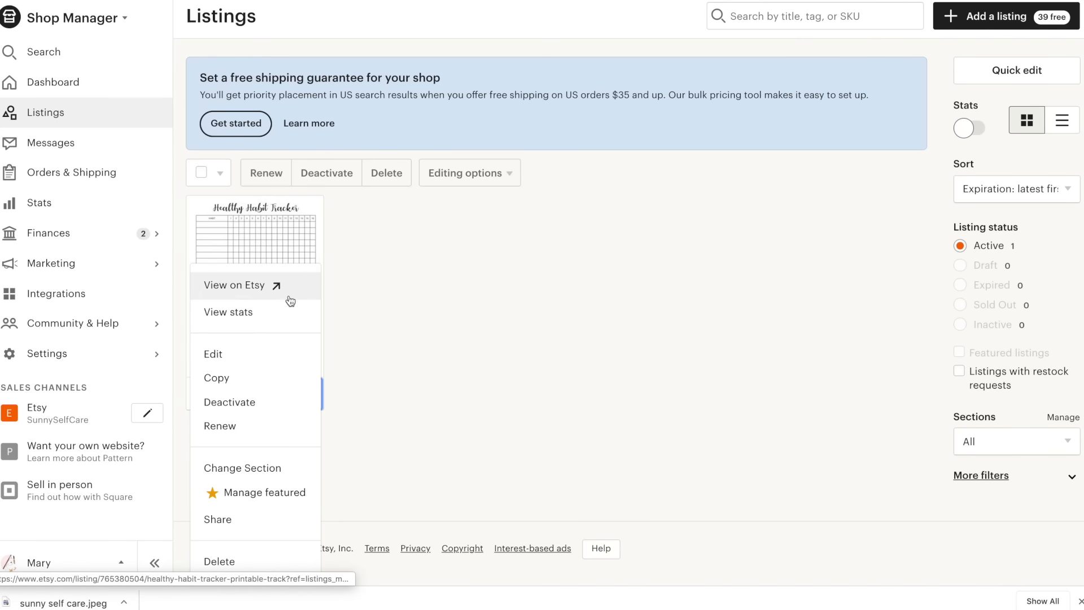
left_click(282, 287)
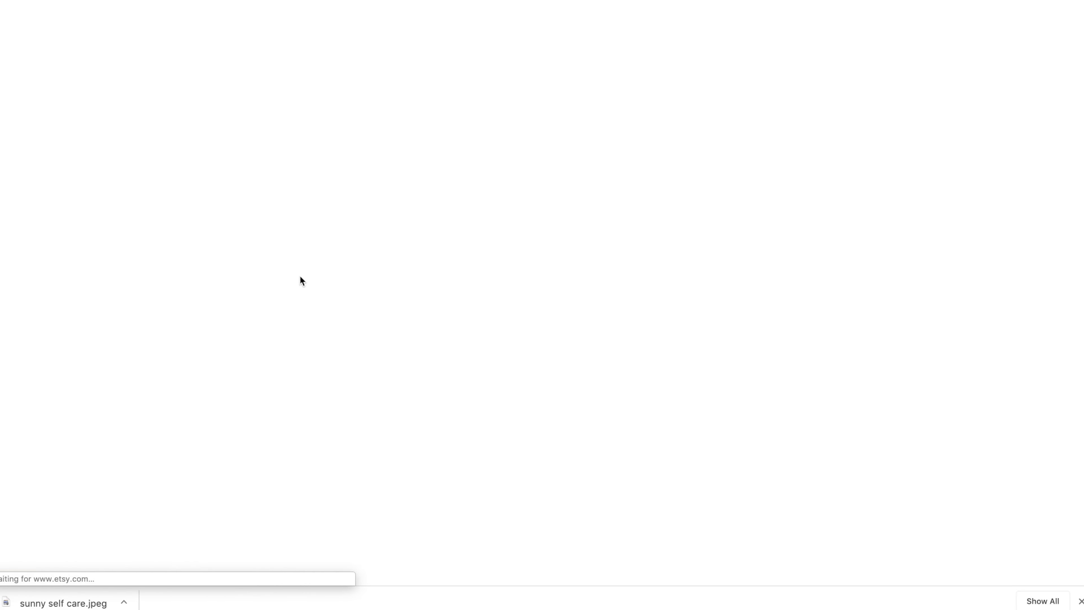
scroll(310, 280, "down", 3)
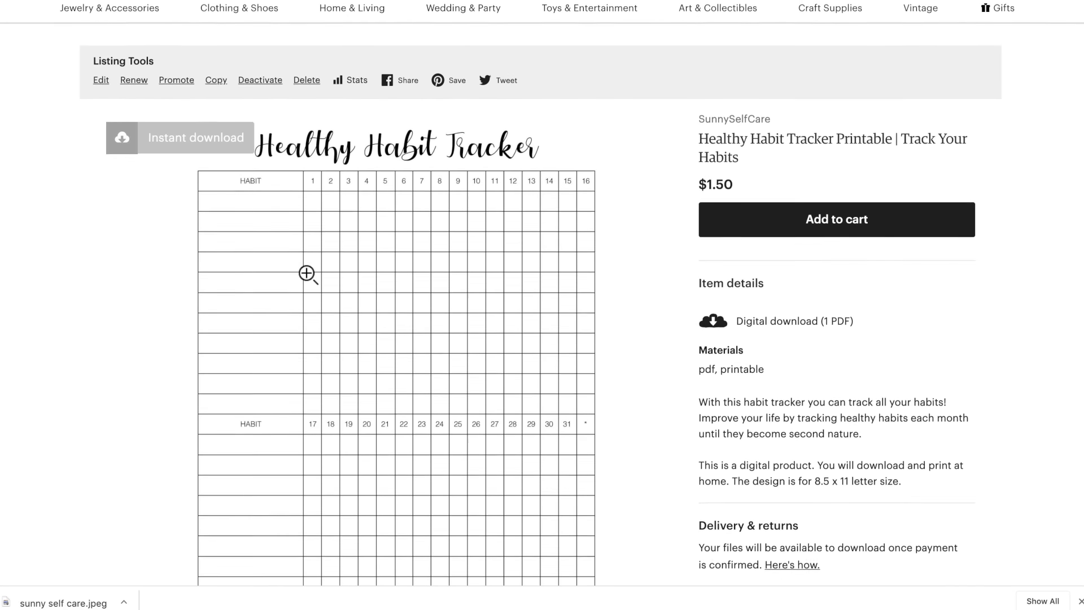
scroll(308, 274, "down", 2)
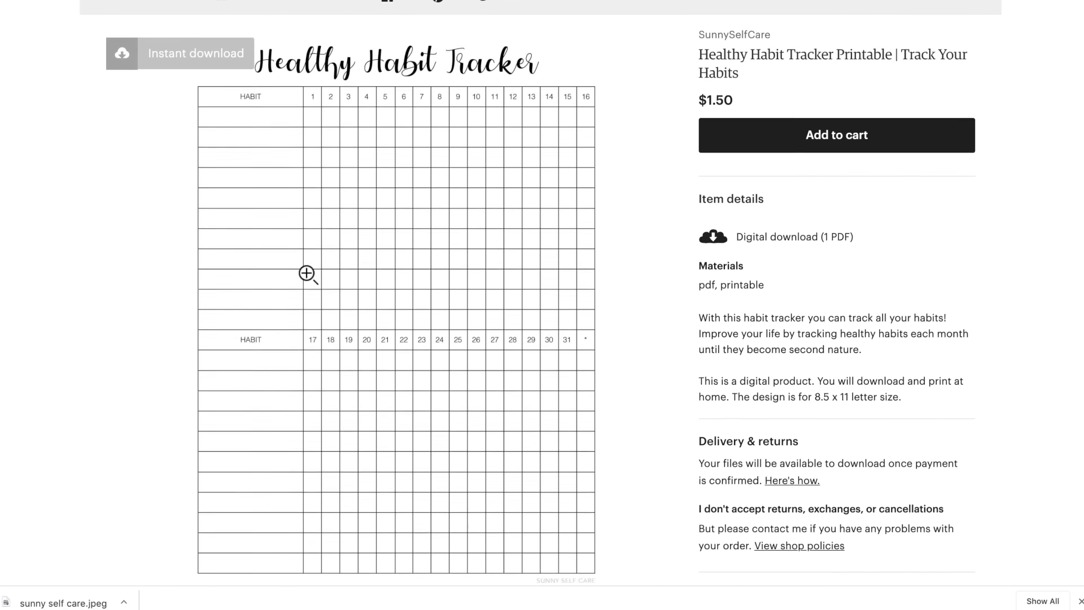
scroll(308, 275, "down", 1)
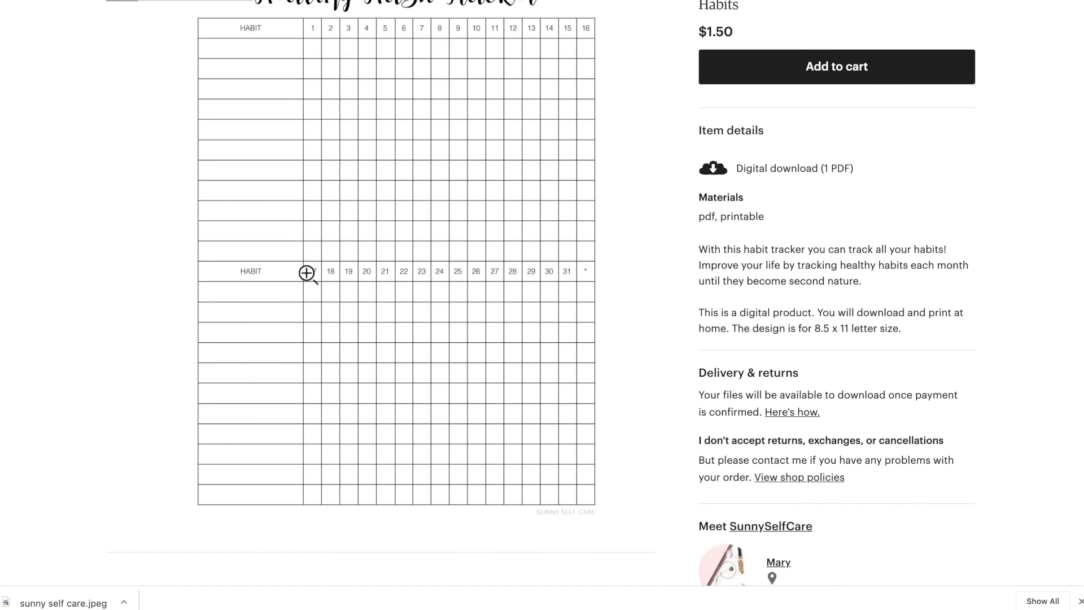
scroll(306, 273, "up", 6)
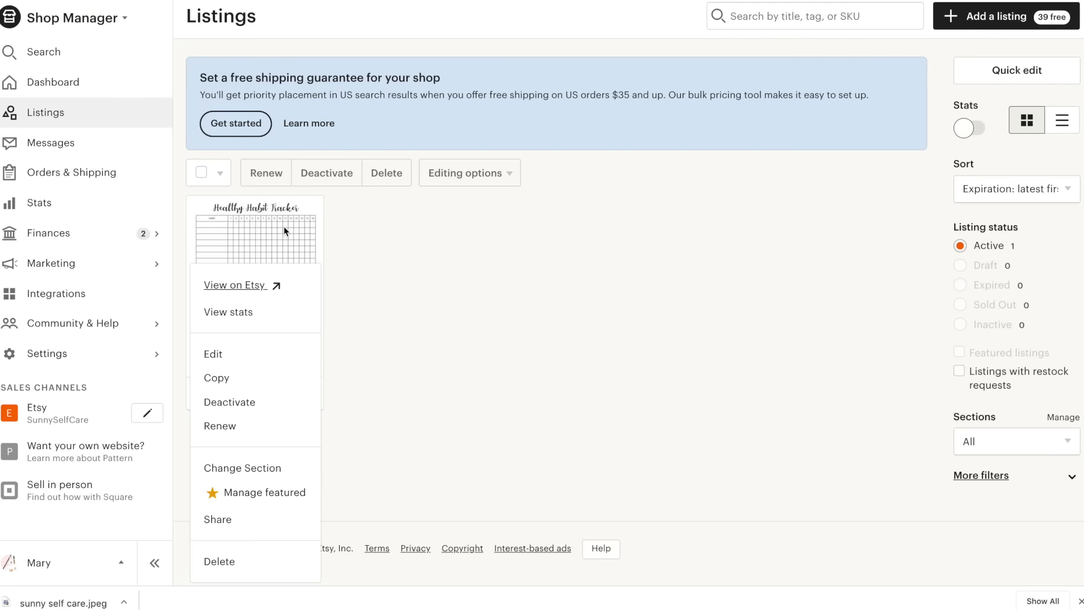
Step: Review the Healthy Habit Tracker's listing stats, including improvement suggestions, visits, revenue, traffic sources, search terms, social media and favorites
left_click(252, 311)
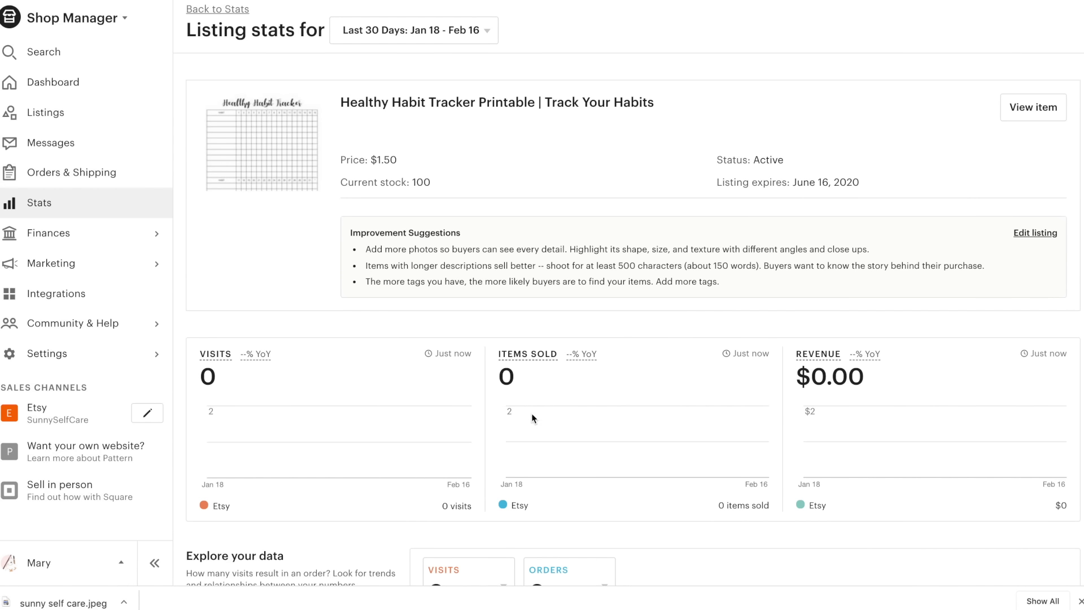
scroll(533, 418, "down", 1)
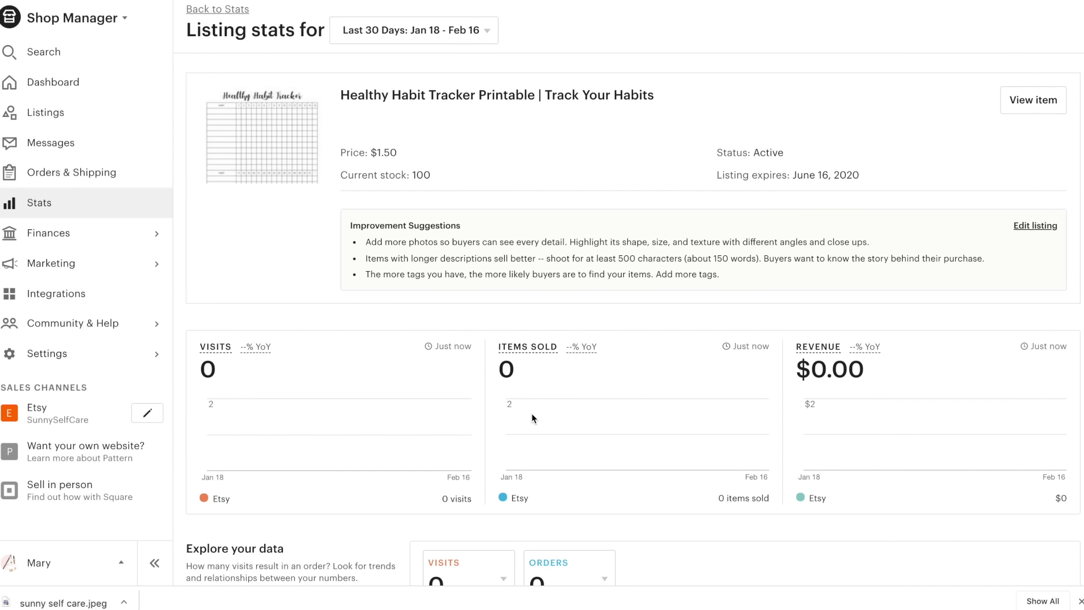
scroll(406, 253, "down", 5)
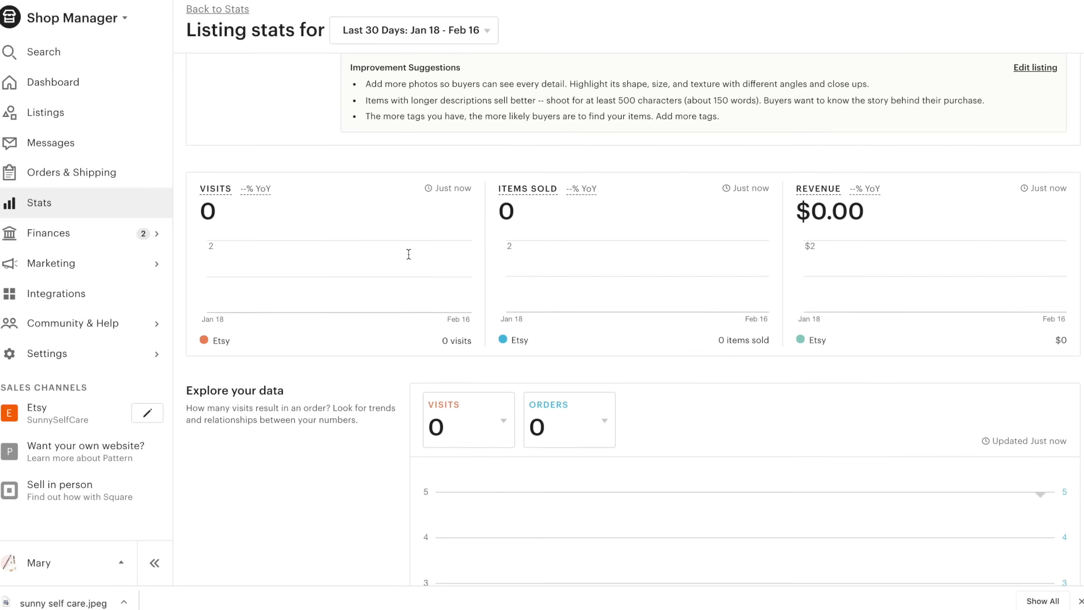
scroll(409, 255, "down", 1)
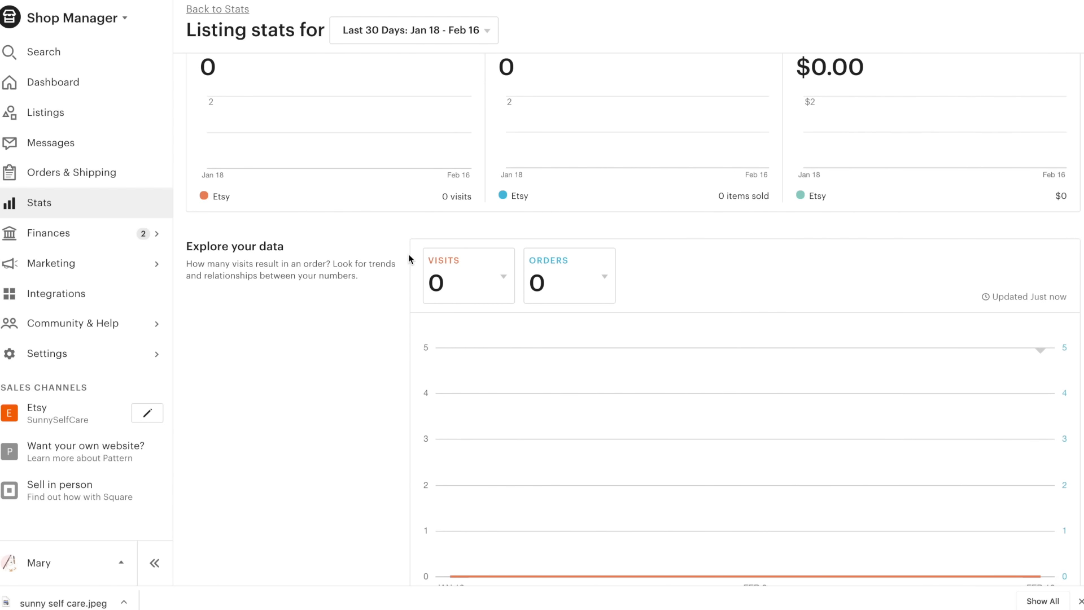
scroll(408, 253, "down", 2)
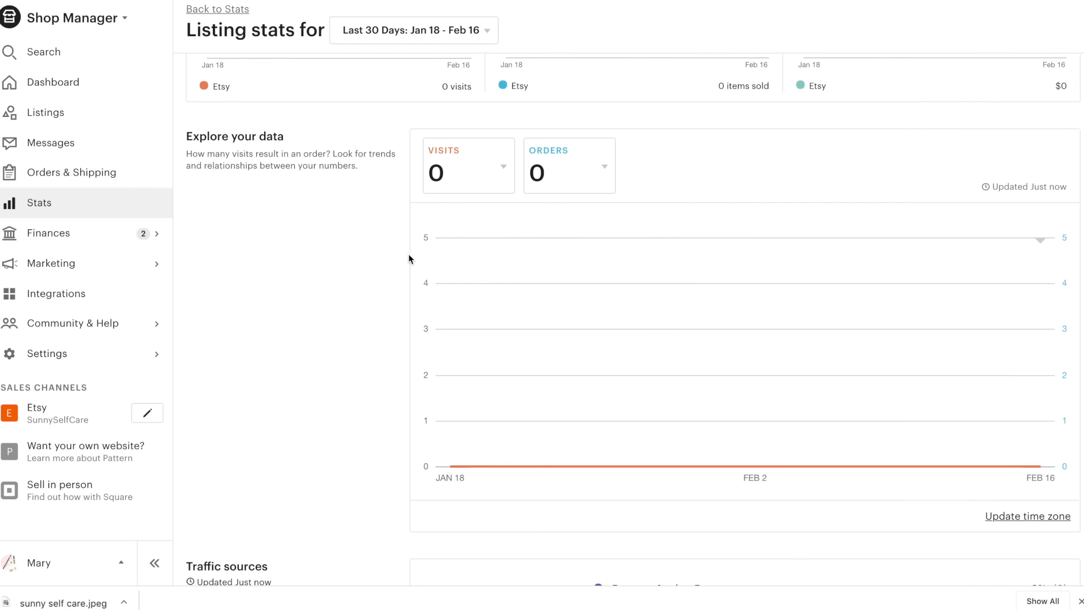
scroll(408, 252, "down", 9)
scroll(421, 365, "down", 5)
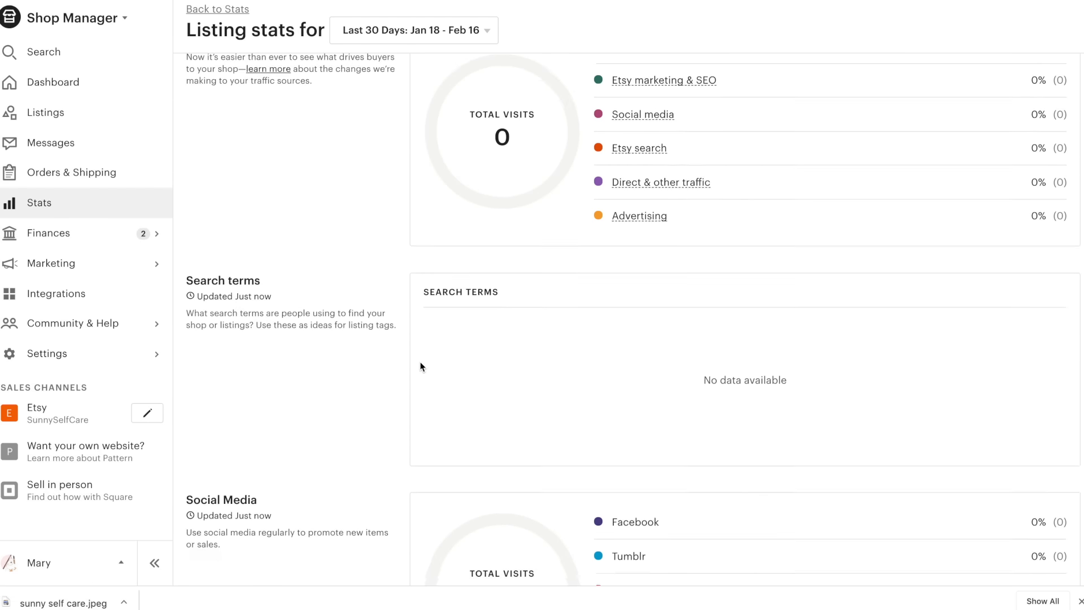
scroll(420, 366, "down", 5)
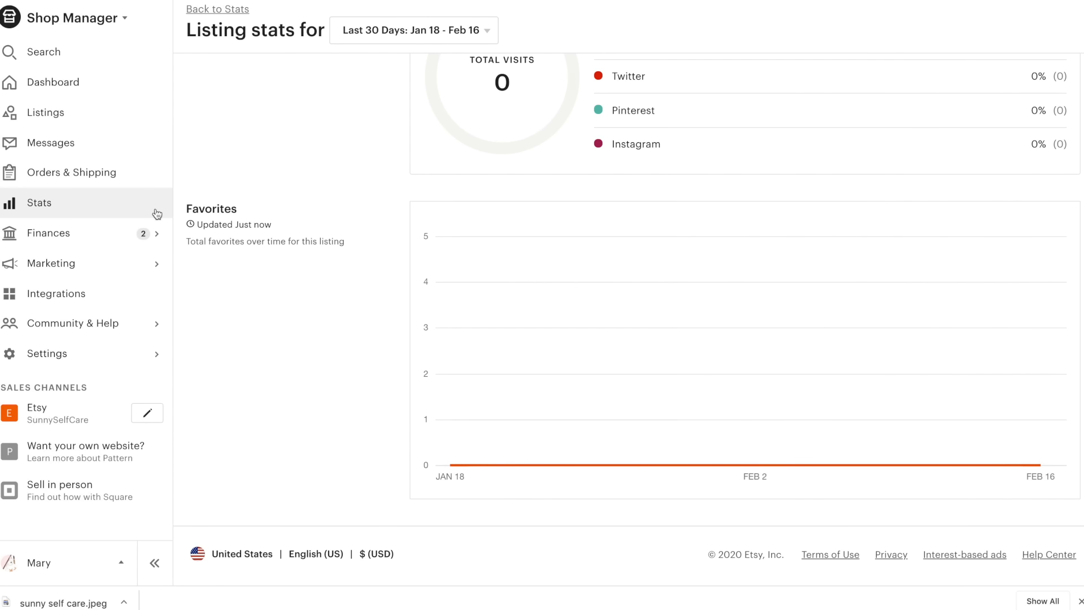
Step: Open Orders & Shipping, go through the introductory tour of its order management features, and view the completed orders
left_click(90, 175)
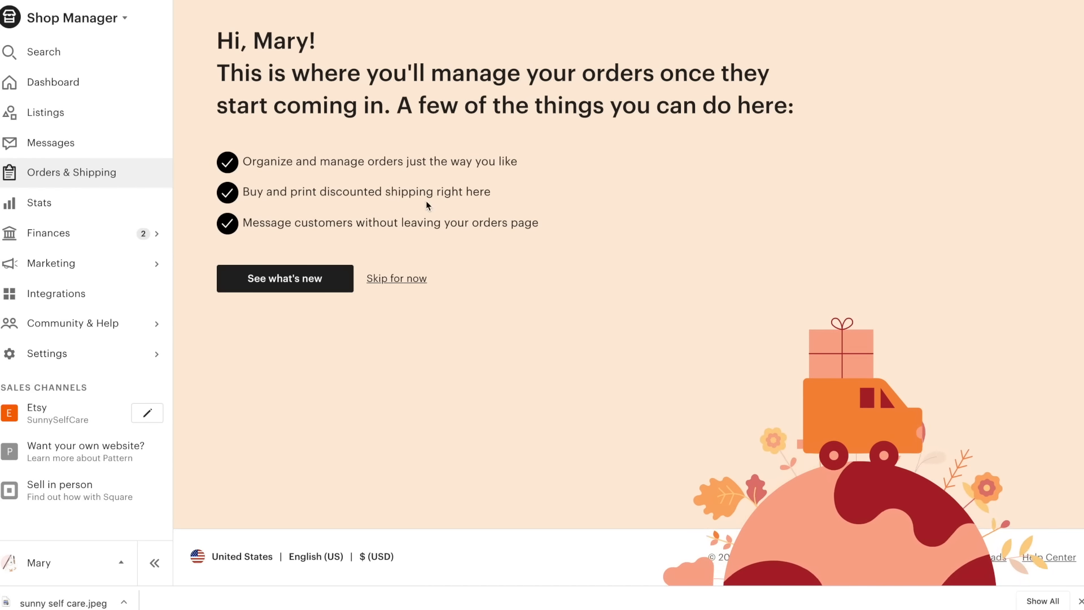
left_click(311, 285)
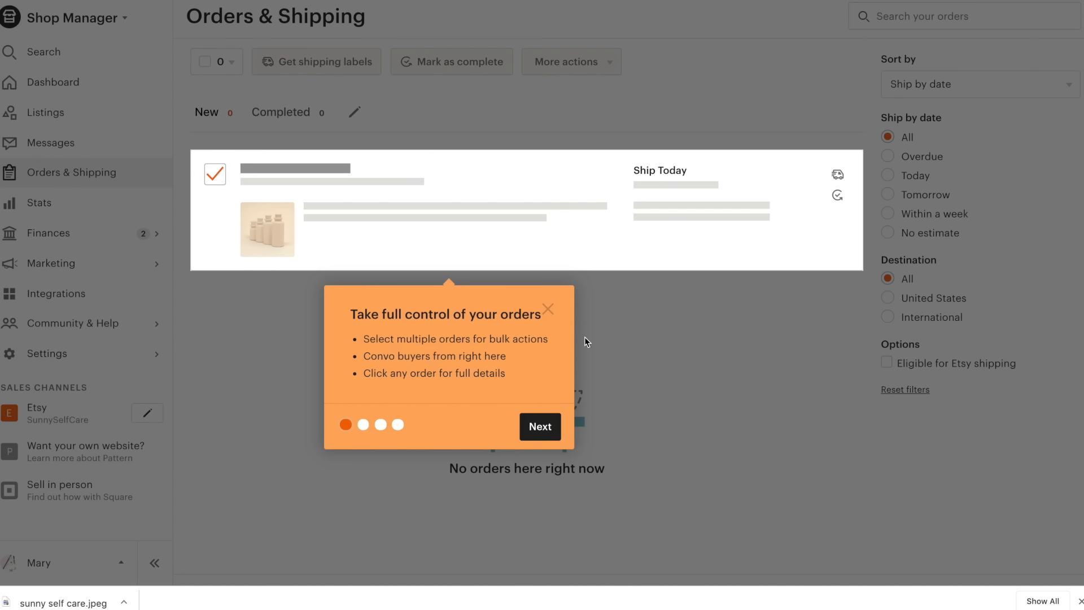
left_click(553, 430)
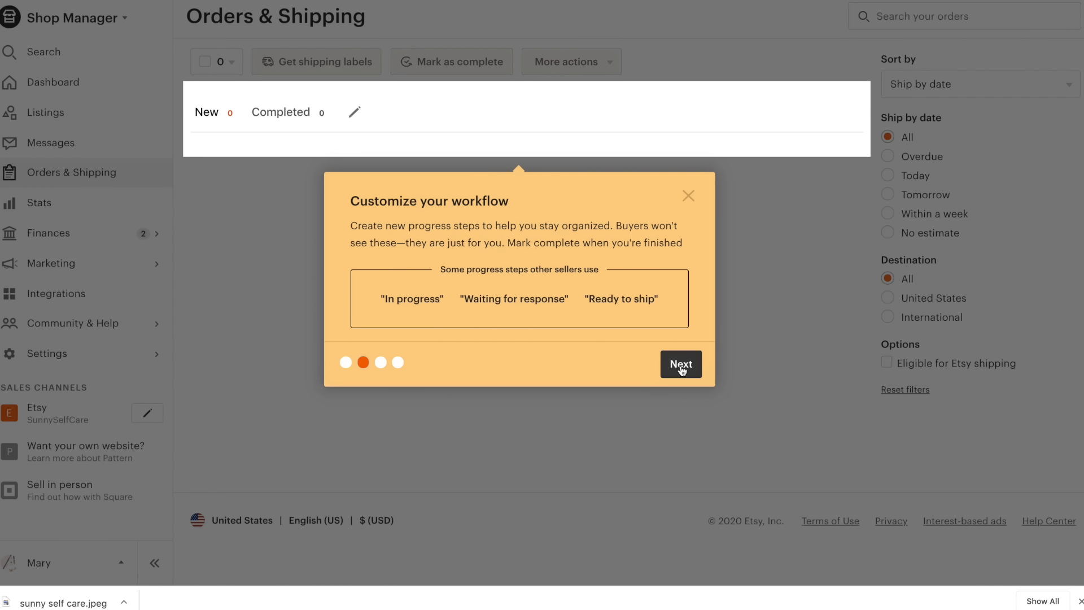
left_click(681, 367)
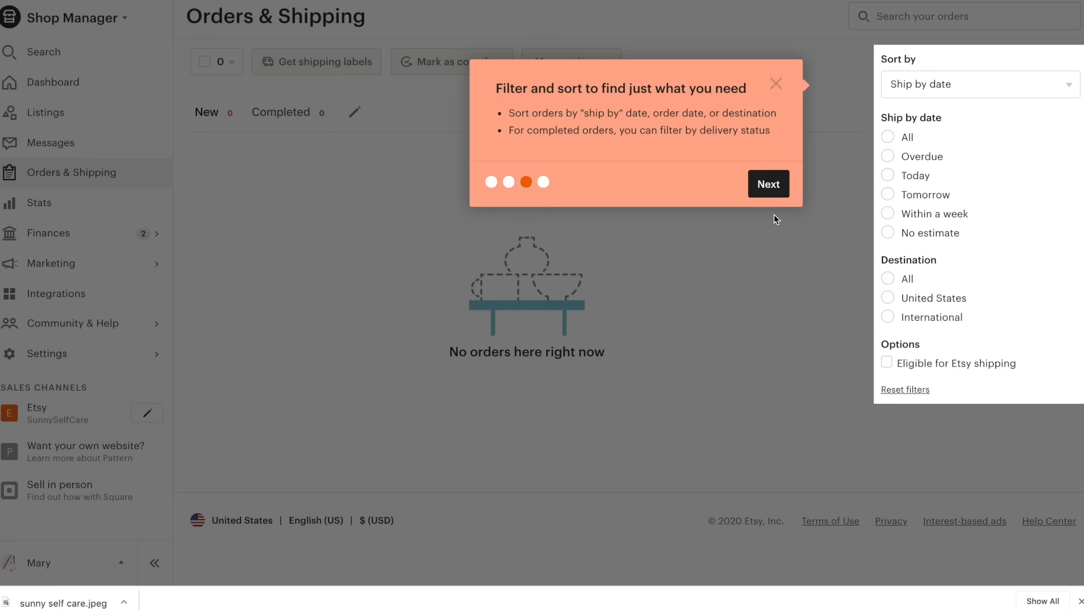
left_click(770, 184)
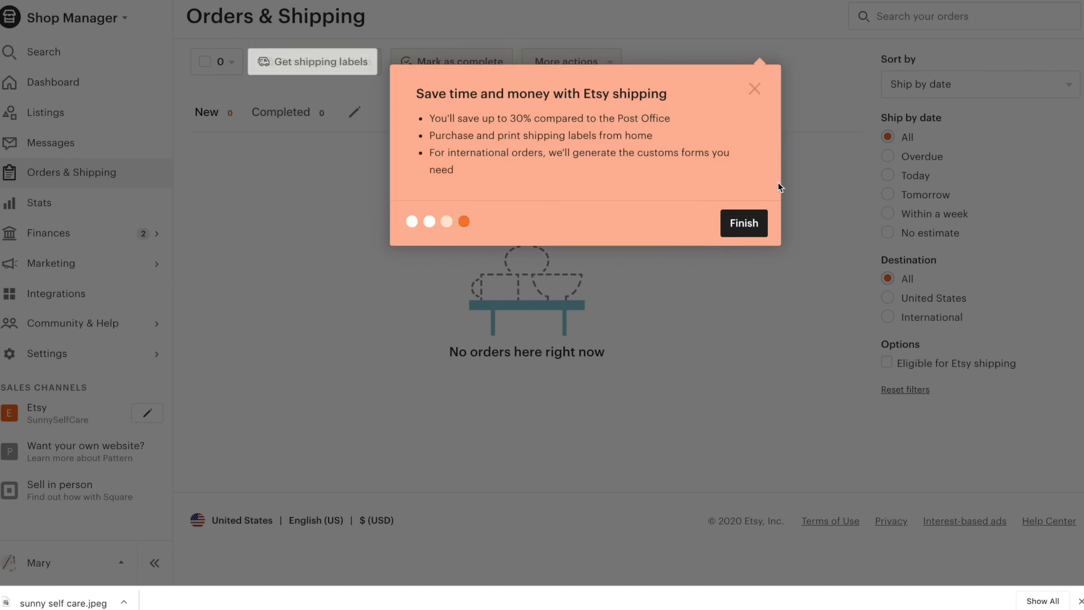
left_click(352, 255)
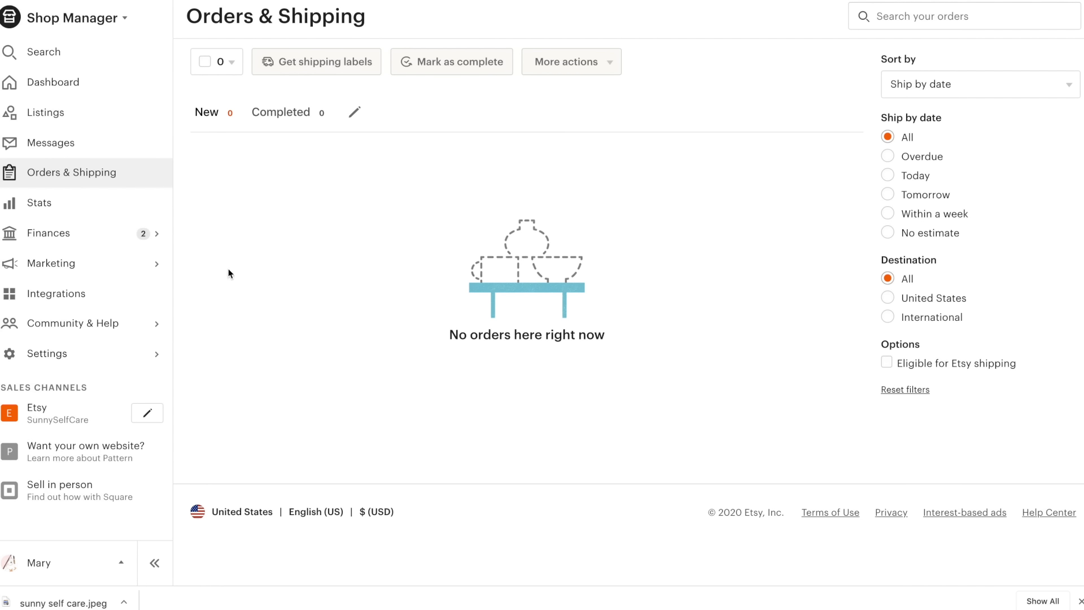
left_click(275, 115)
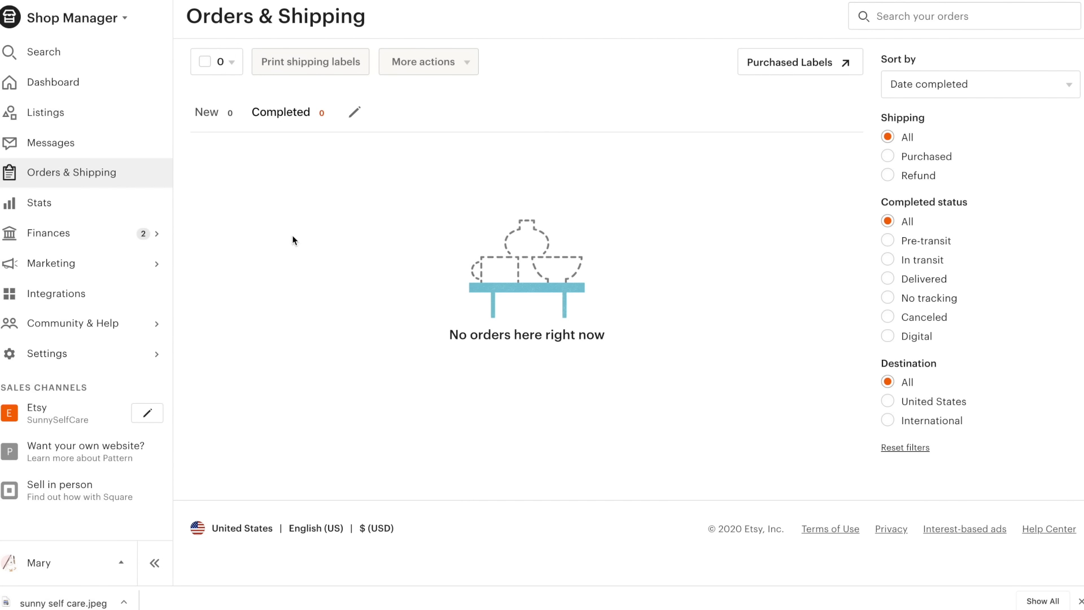
Step: Review the shop's stats for the last 30 days, including visits, orders, revenue, traffic sources and listing performance
left_click(41, 215)
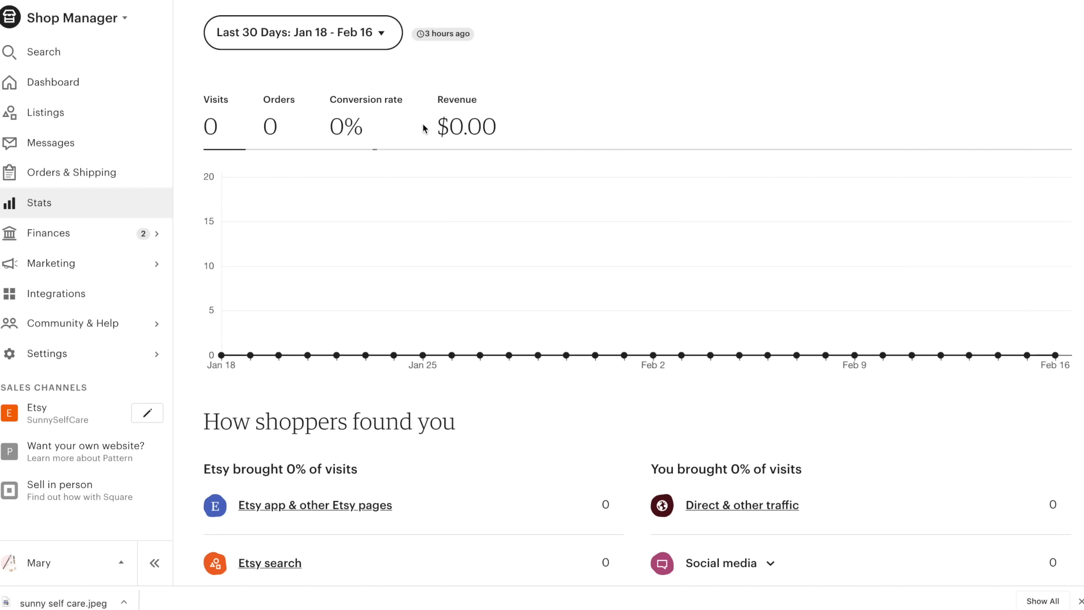
scroll(425, 123, "down", 5)
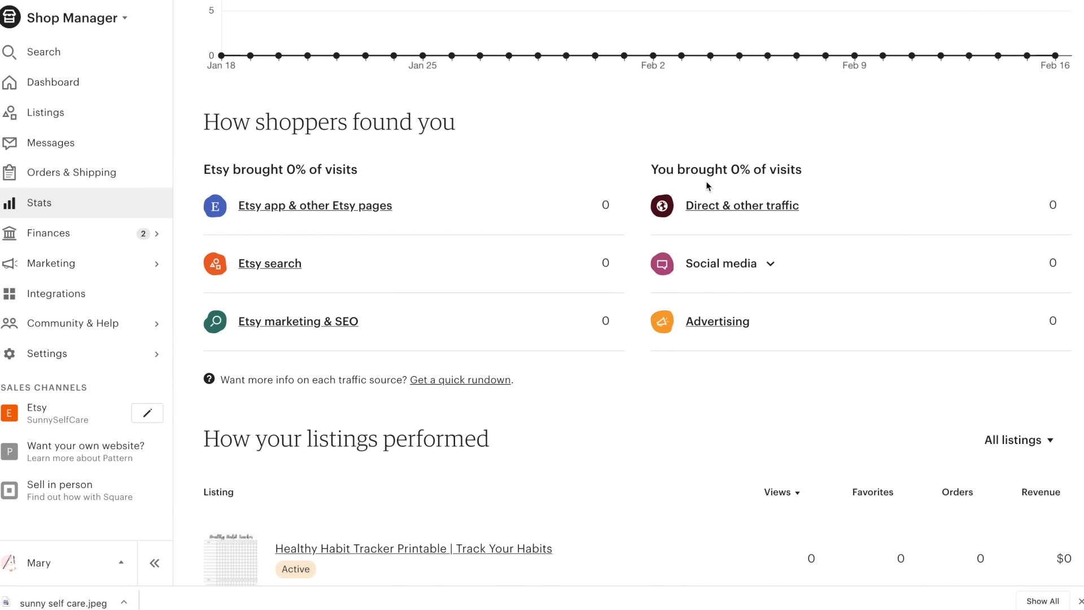
scroll(631, 208, "down", 3)
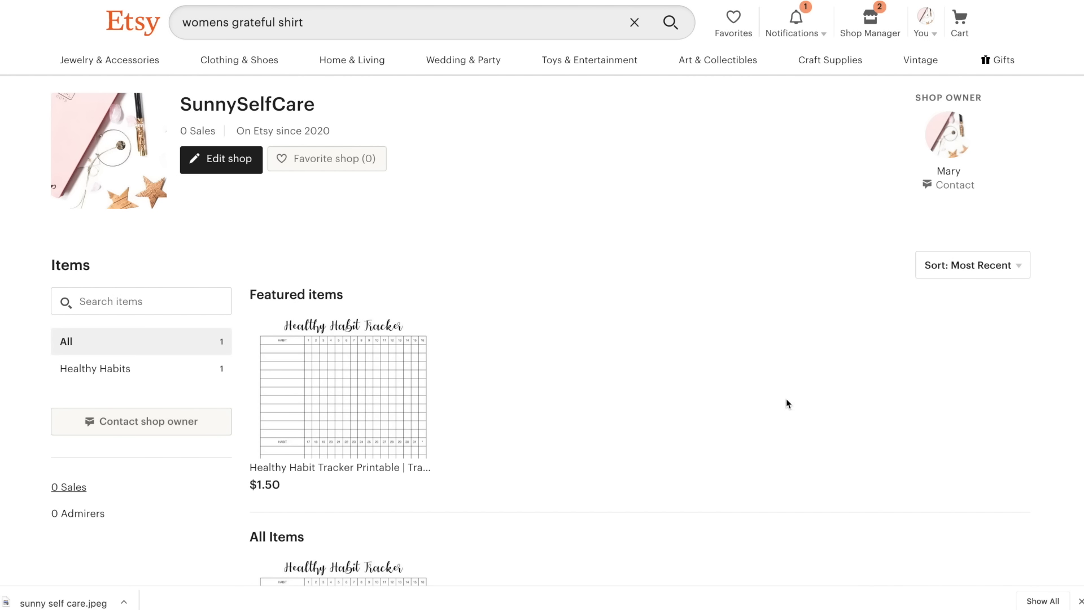
Step: Look over the public SunnySelfCare shop page, checking its featured item, all items, About text and shop policies
scroll(786, 398, "down", 4)
scroll(786, 398, "down", 4)
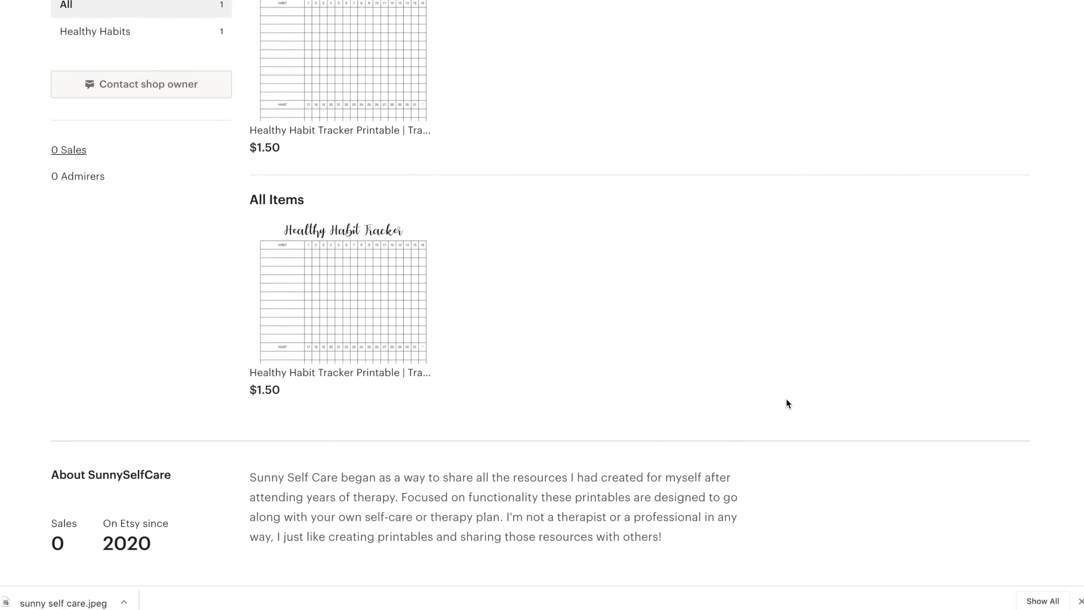
scroll(786, 399, "down", 2)
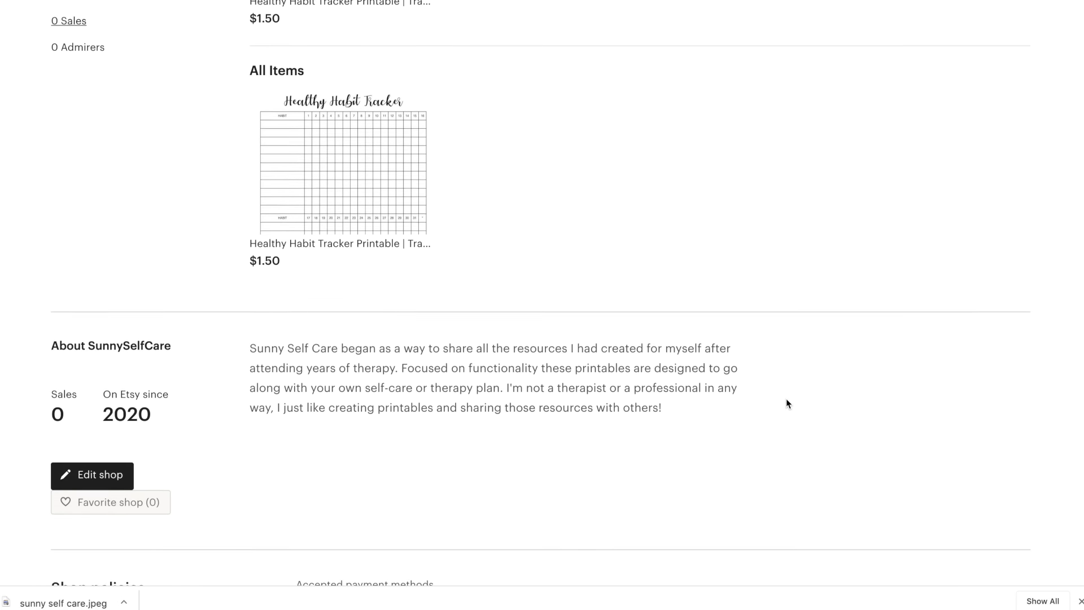
scroll(786, 398, "down", 5)
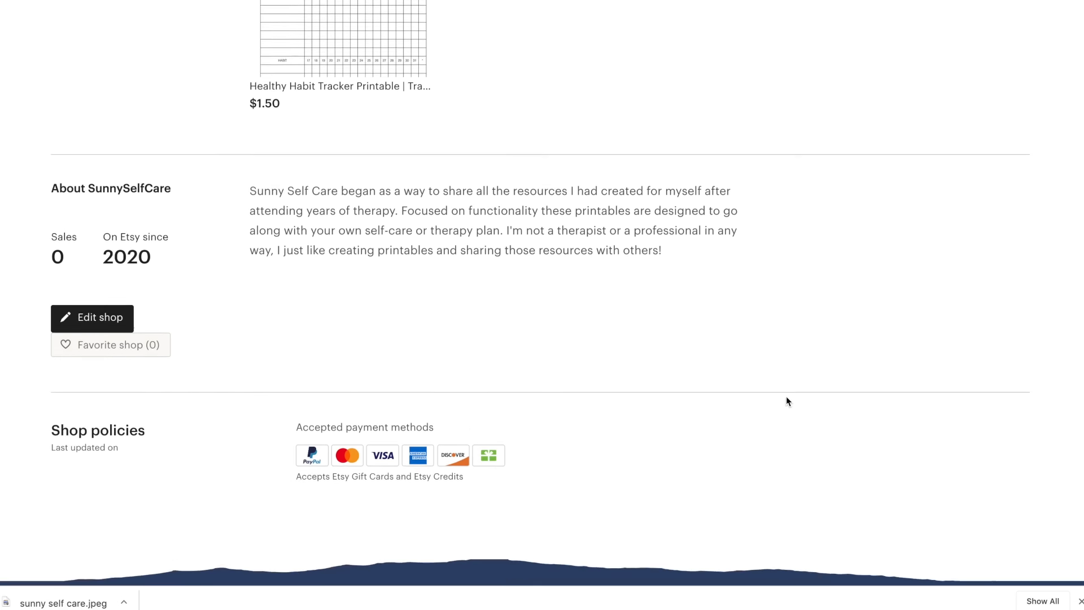
scroll(787, 400, "down", 2)
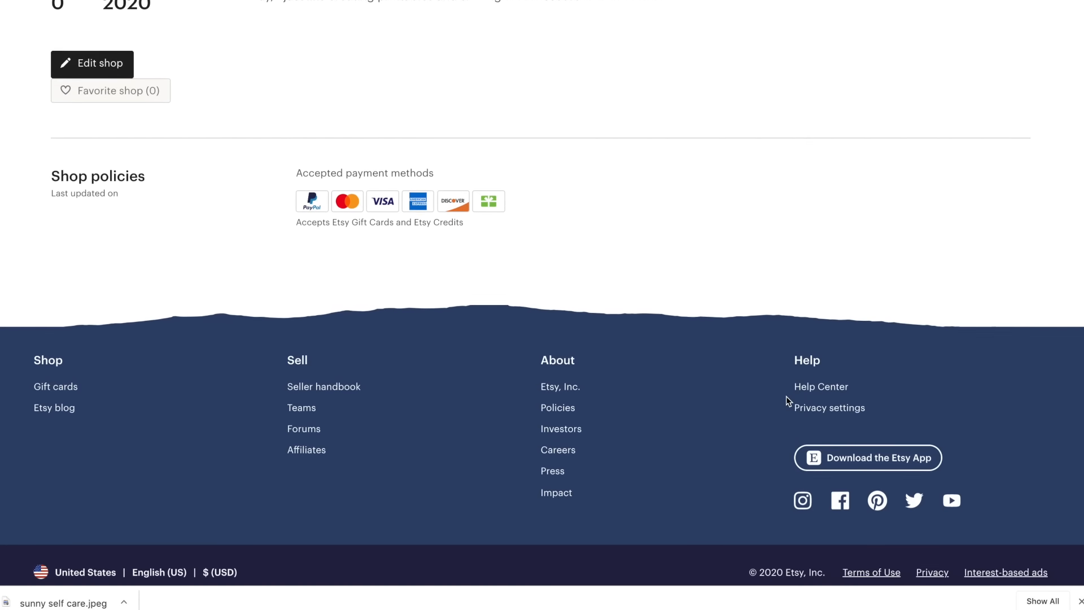
scroll(786, 400, "up", 6)
scroll(785, 401, "up", 10)
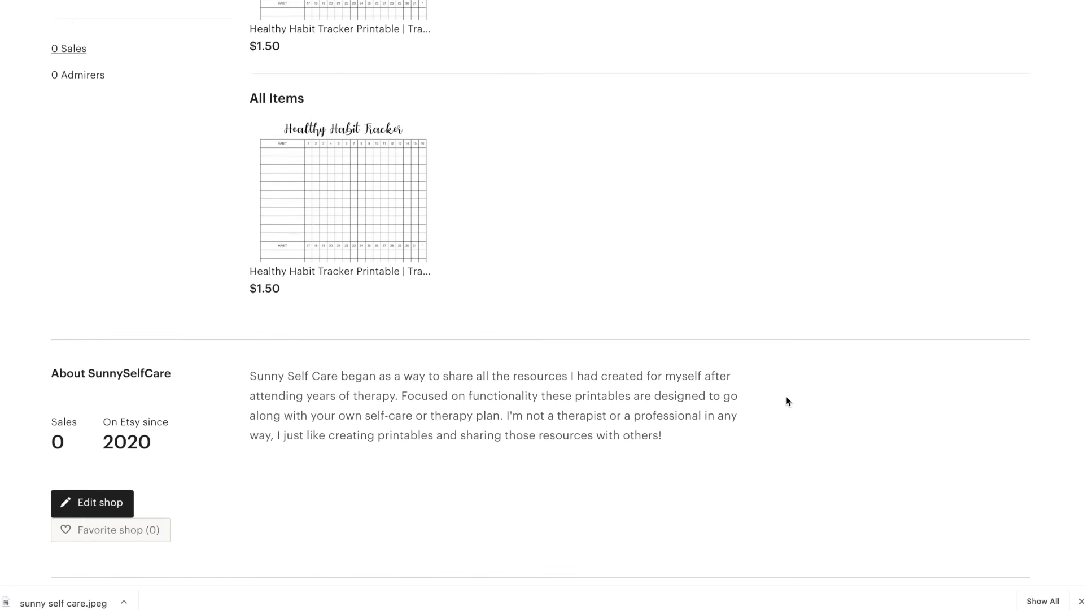